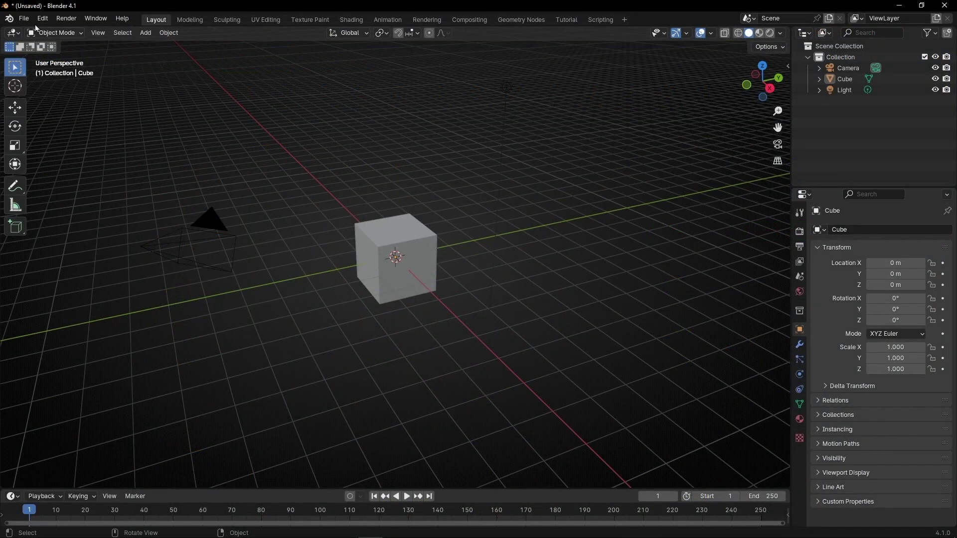
Import the 10700_Sneaker_v201 model into the scene from its Wavefront (.obj) file.
click(24, 18)
mouse_move(64, 173)
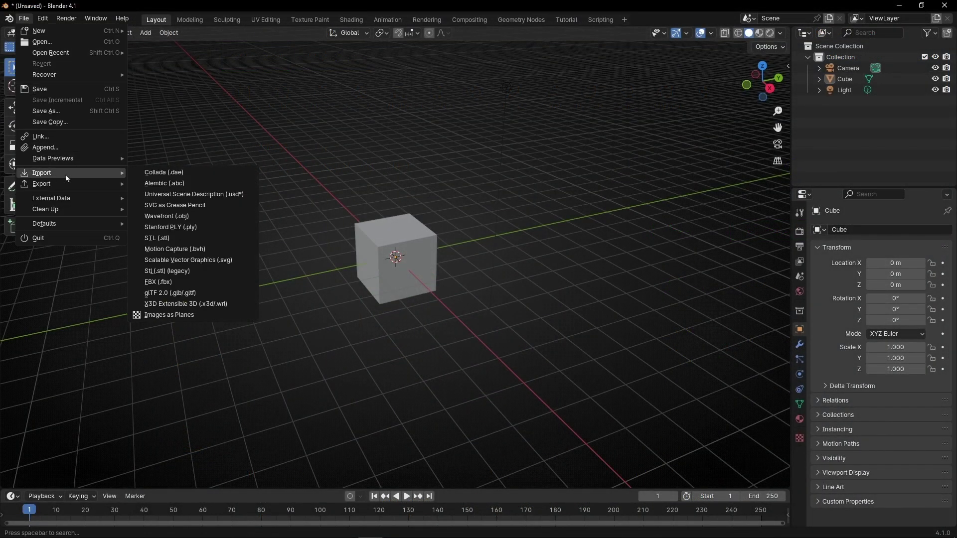
click(198, 216)
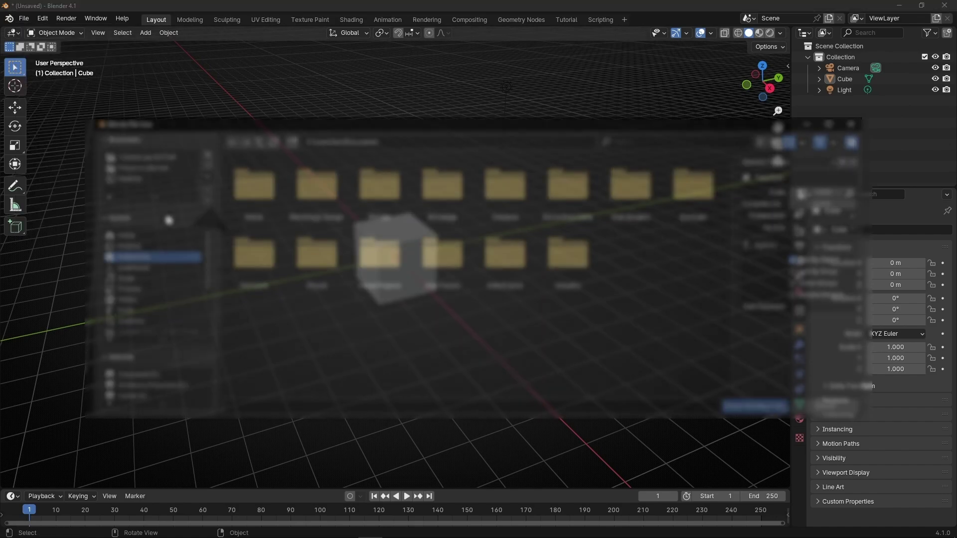
click(128, 180)
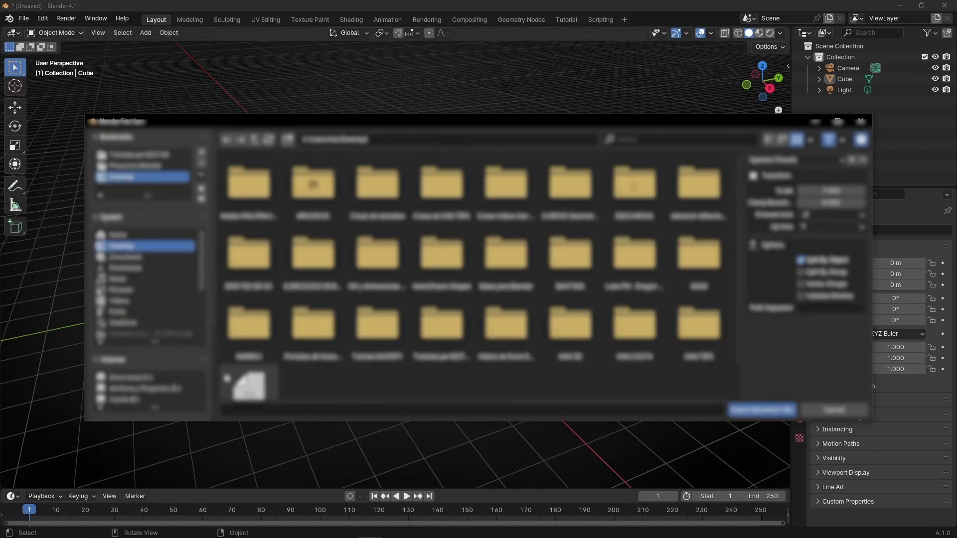
double_click(448, 336)
Scale the imported sneaker to about 0.155 and move it away from the cube to about X -6 m, Y -14 m.
key(s)
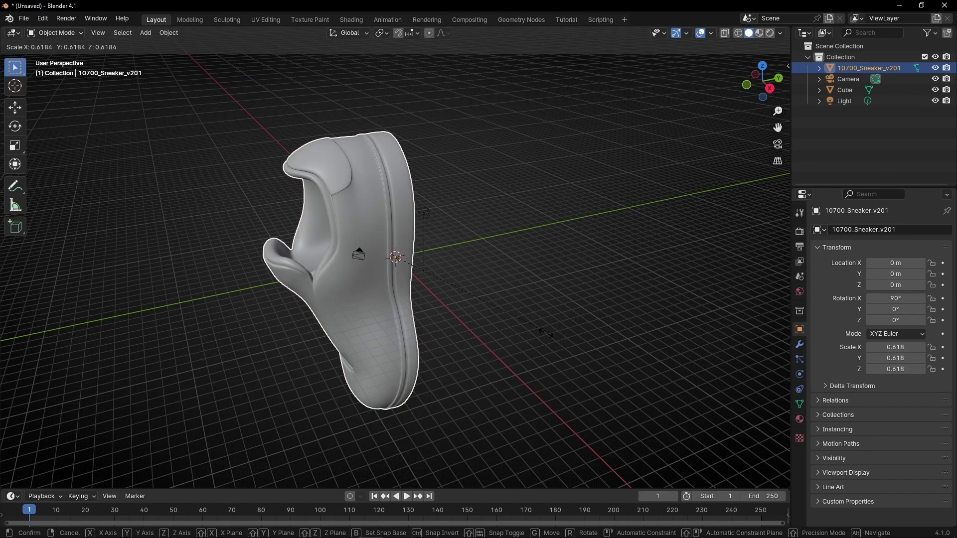
click(401, 289)
key(g)
click(267, 299)
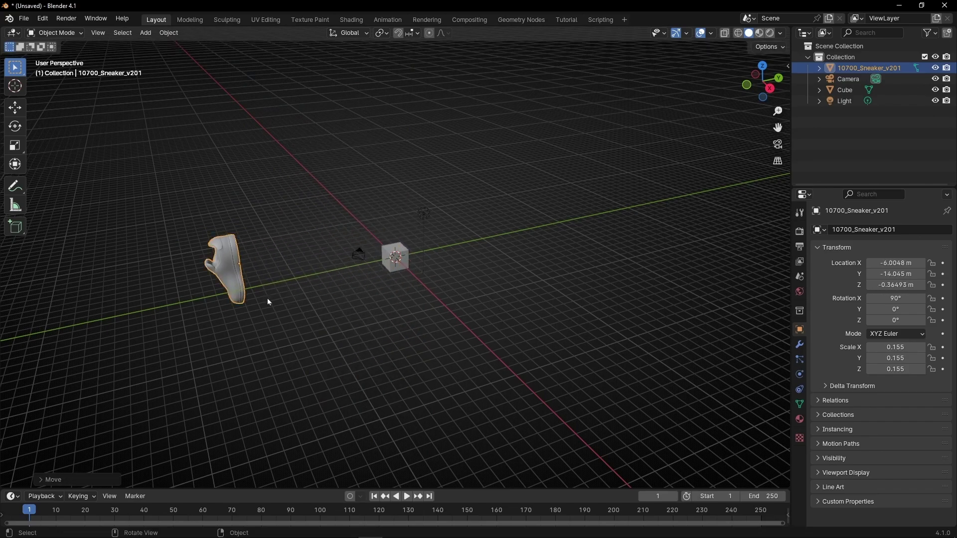
Duplicate the sneaker five times, placing the copies in a row along the Y axis leading away from the cube.
middle_drag(267, 299, 479, 265)
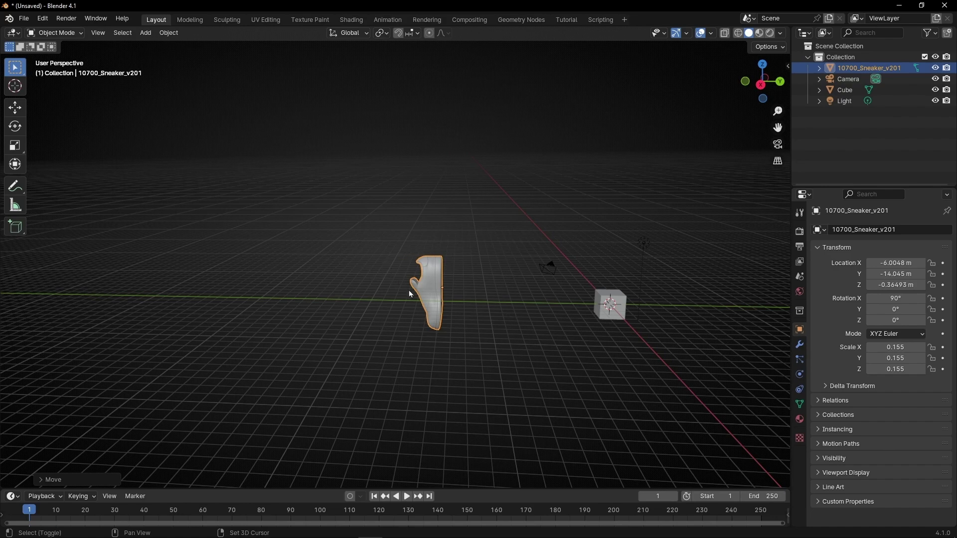
key(shift+d)
click(358, 293)
key(shift+d)
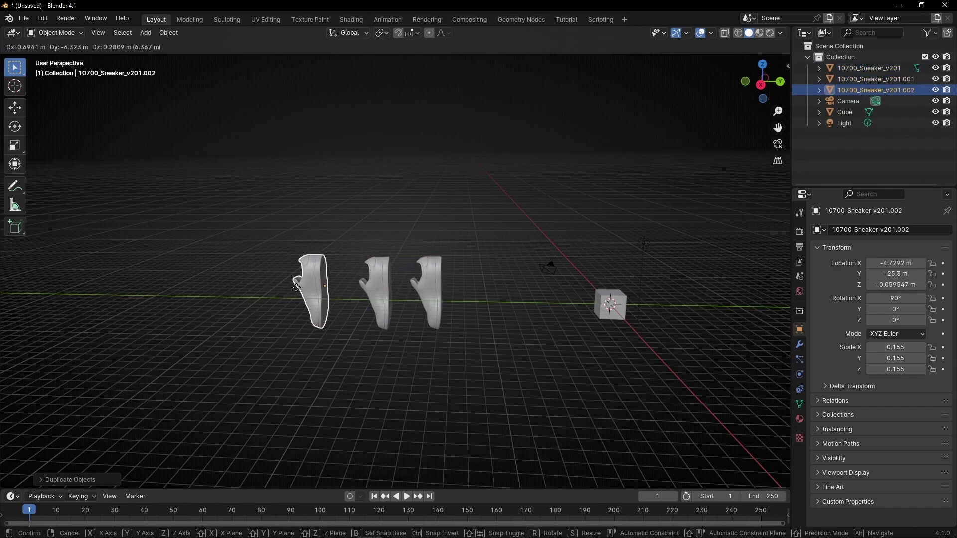
click(296, 288)
key(shift+d)
click(219, 292)
key(shift+d)
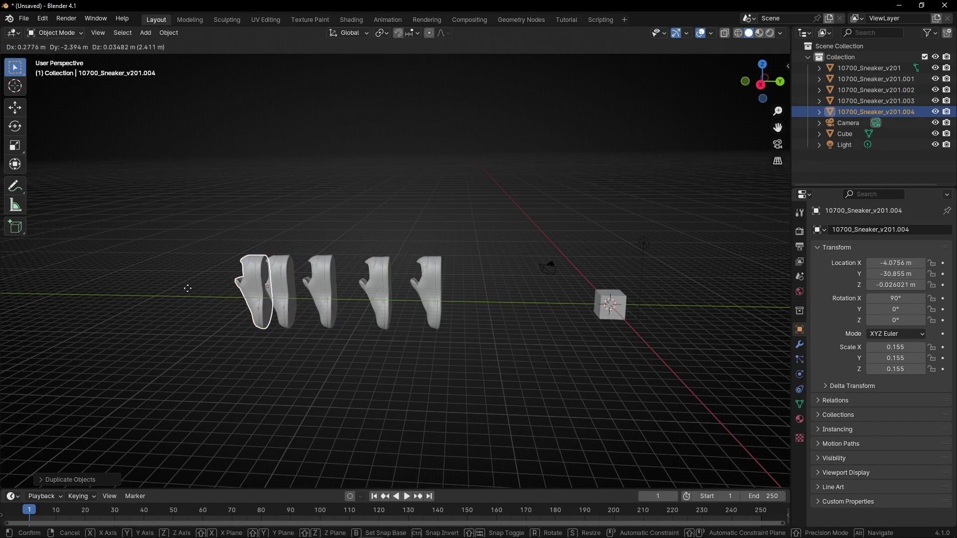
click(165, 294)
key(shift+d)
click(109, 291)
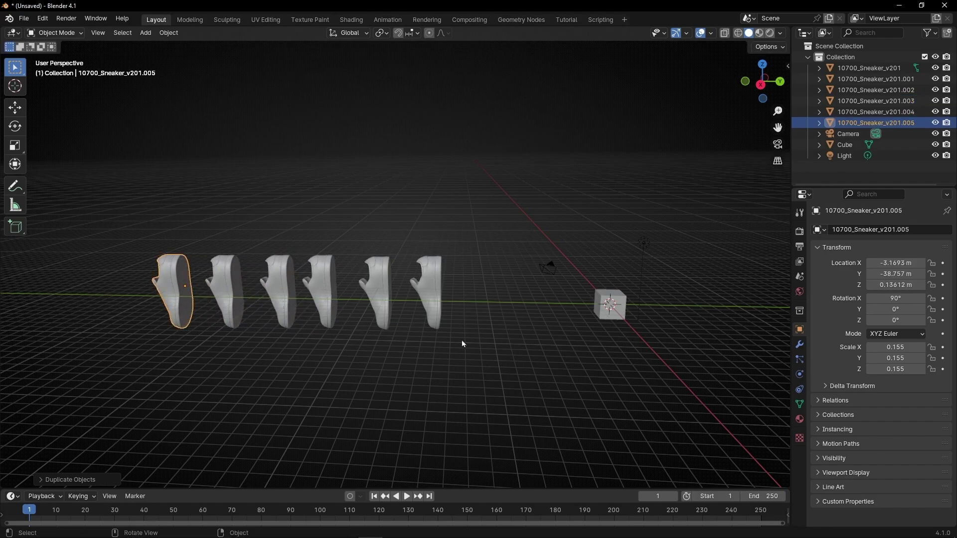
Show the viewport in Material Preview and give the five sneaker copies separate new materials in blue, magenta, yellow, red and green.
click(760, 33)
scroll(518, 279, up, 5)
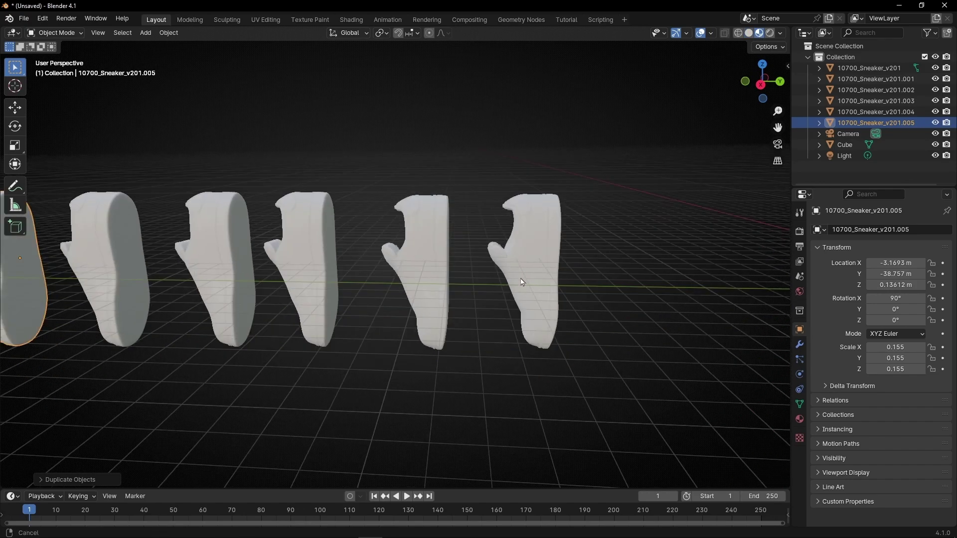
click(401, 279)
click(799, 419)
click(892, 275)
click(312, 279)
click(892, 276)
click(204, 279)
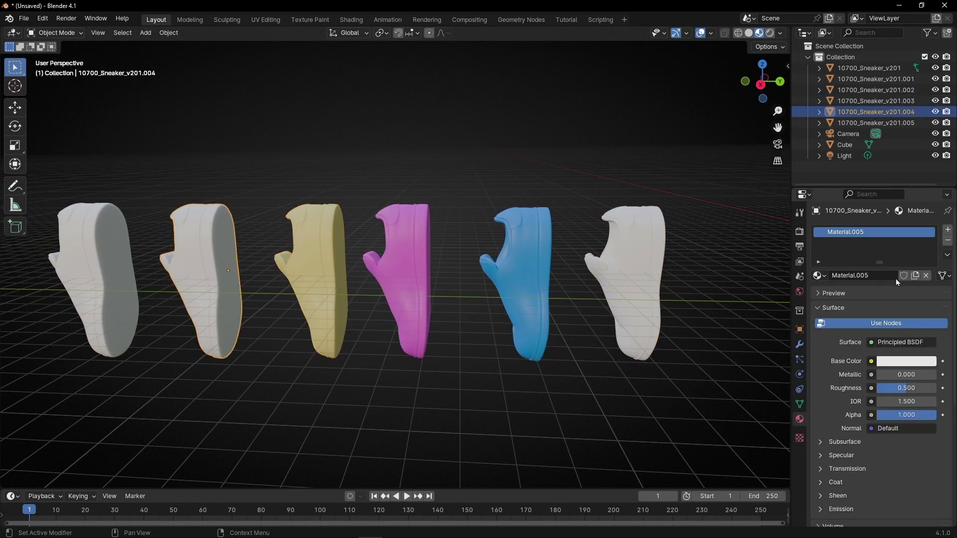
click(892, 275)
click(94, 279)
click(892, 276)
scroll(432, 354, down, 2)
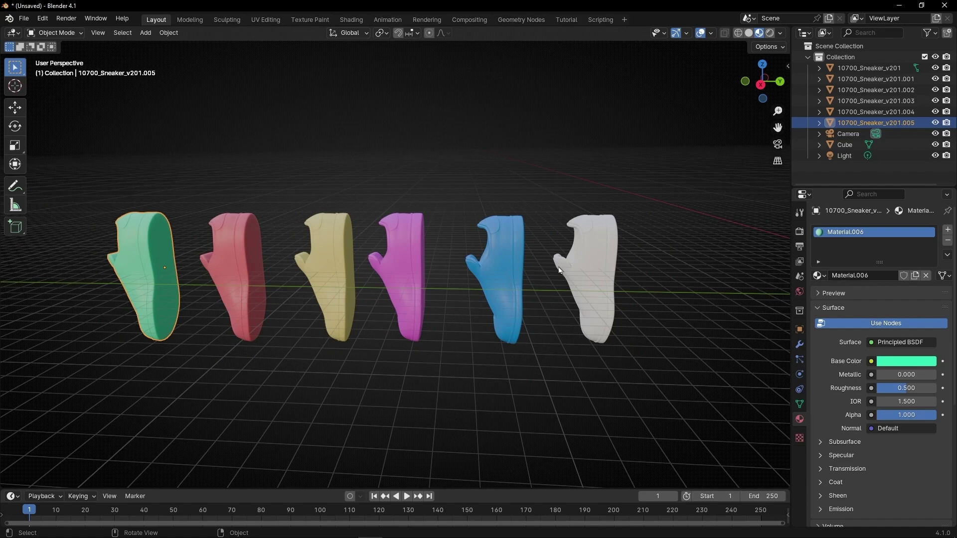
Move all six sneakers into a new collection named Products and hide that collection.
drag(116, 168, 634, 373)
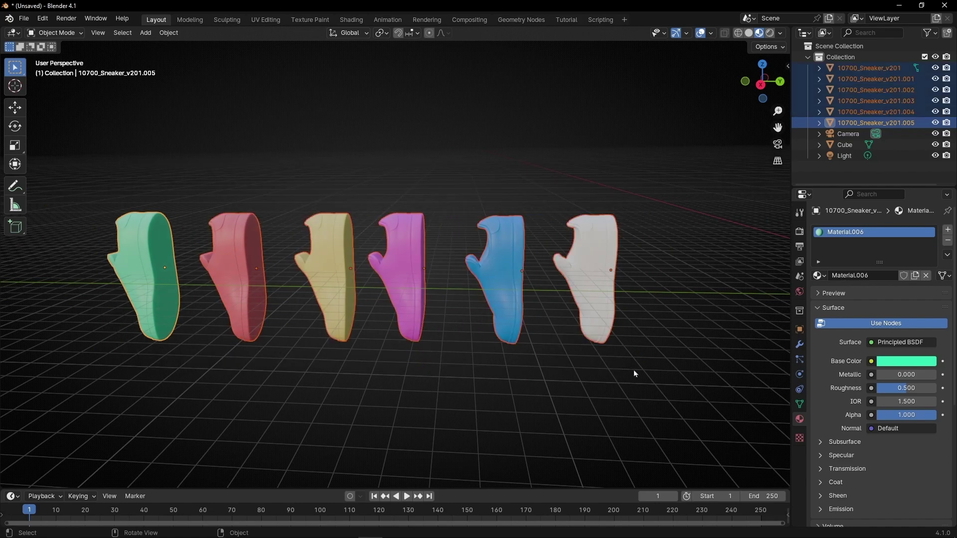
key(m)
click(388, 356)
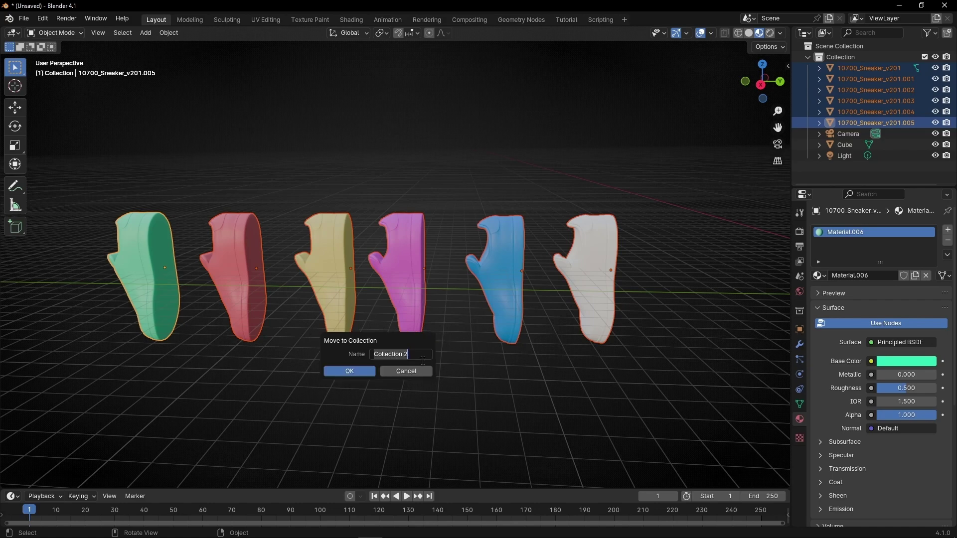
text(Products)
key(Return)
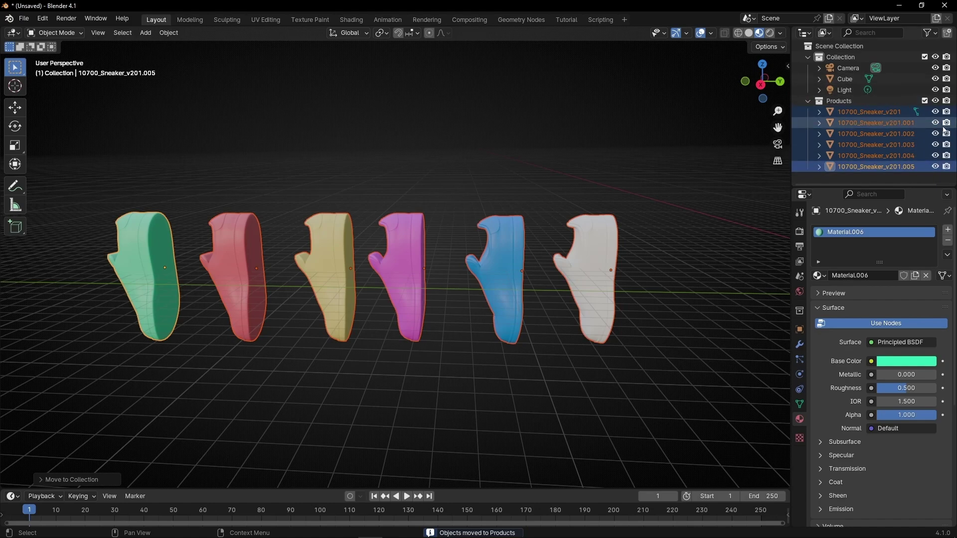
click(934, 101)
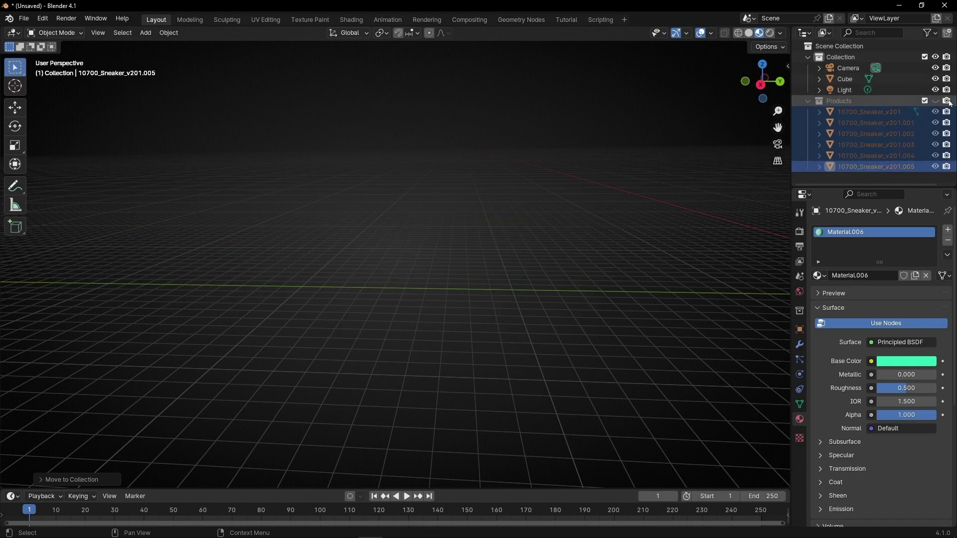
Select the cube, go to the Geometry Nodes workspace, close its spreadsheet area and create a new geometry node tree for the cube.
middle_drag(746, 213, 355, 288)
click(416, 275)
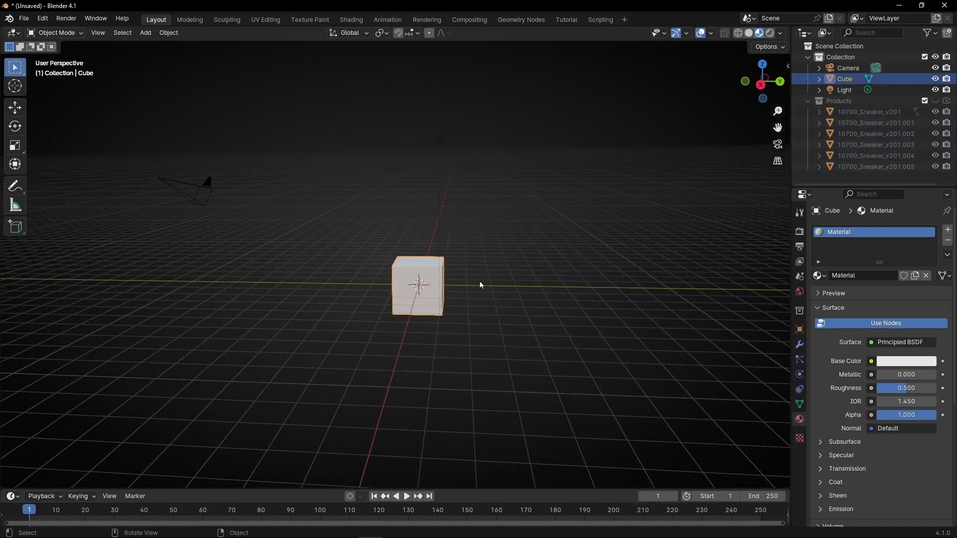
click(521, 20)
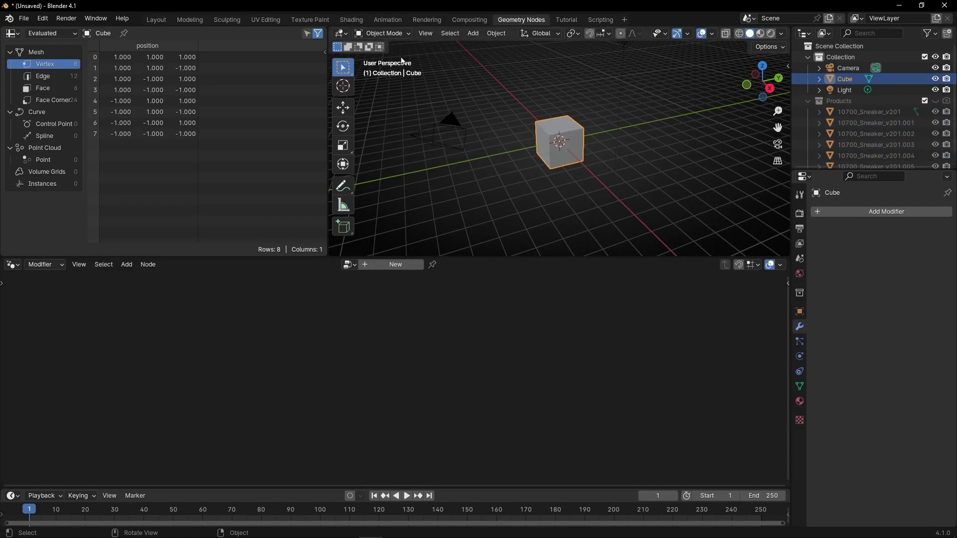
right_click(265, 34)
click(248, 141)
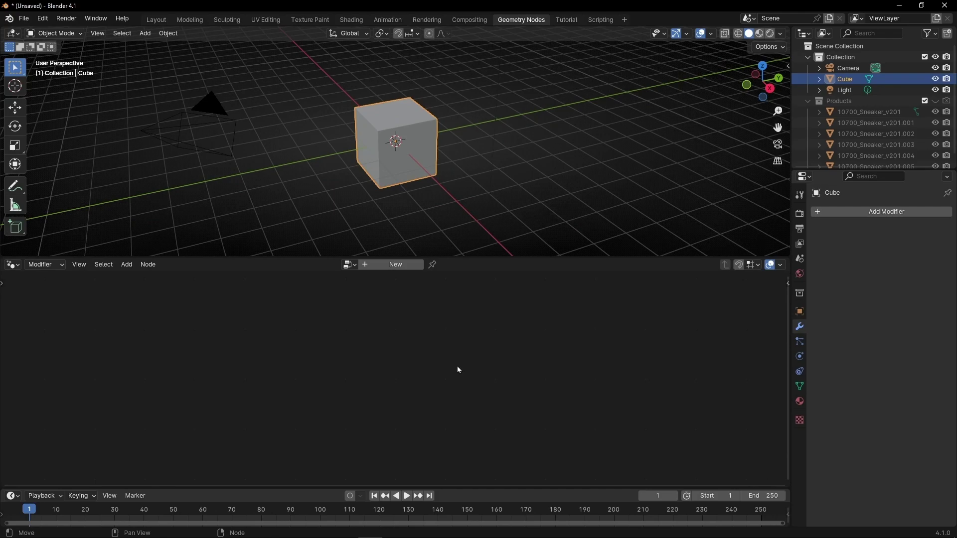
click(399, 265)
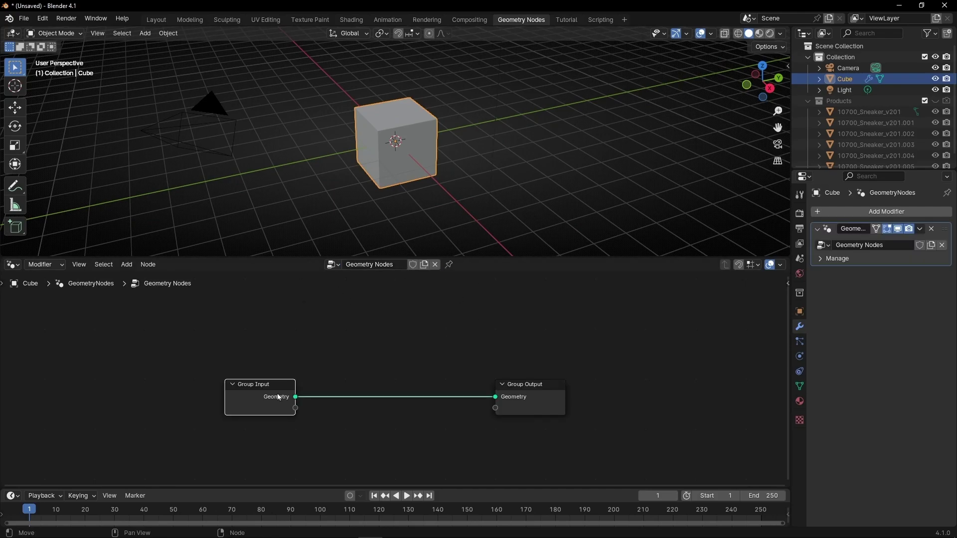
Delete the Group Input node, add a Curve Circle node and connect its Curve output to the Group Output's Geometry.
mouse_move(279, 397)
key(x)
key(shift+a)
text(curve cl)
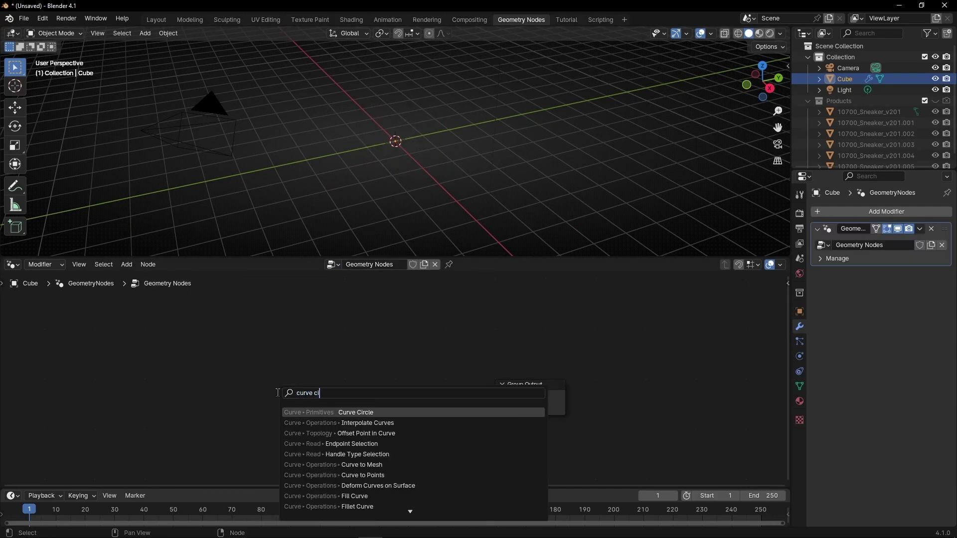
key(Return)
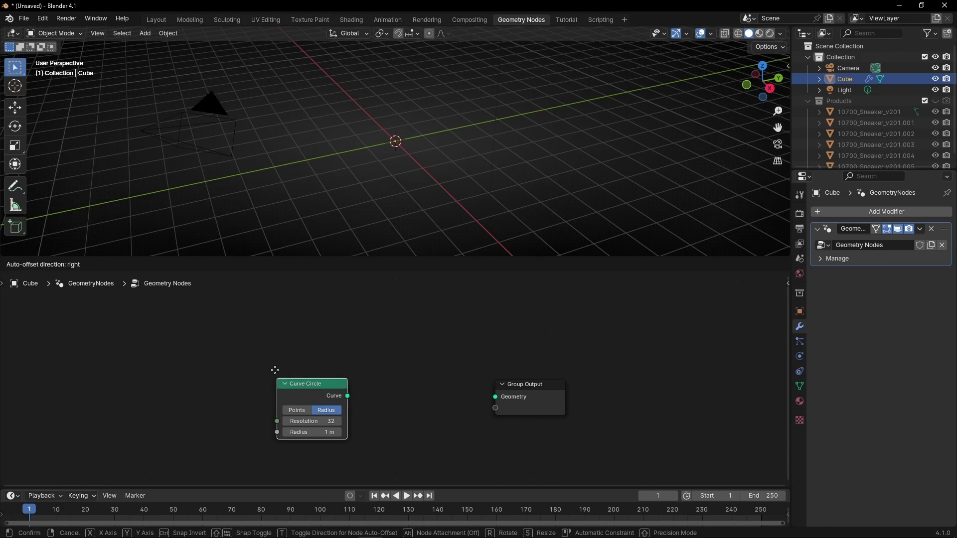
click(263, 349)
drag(334, 366, 495, 397)
Set the Curve Circle node's resolution to 6.
scroll(419, 164, up, 6)
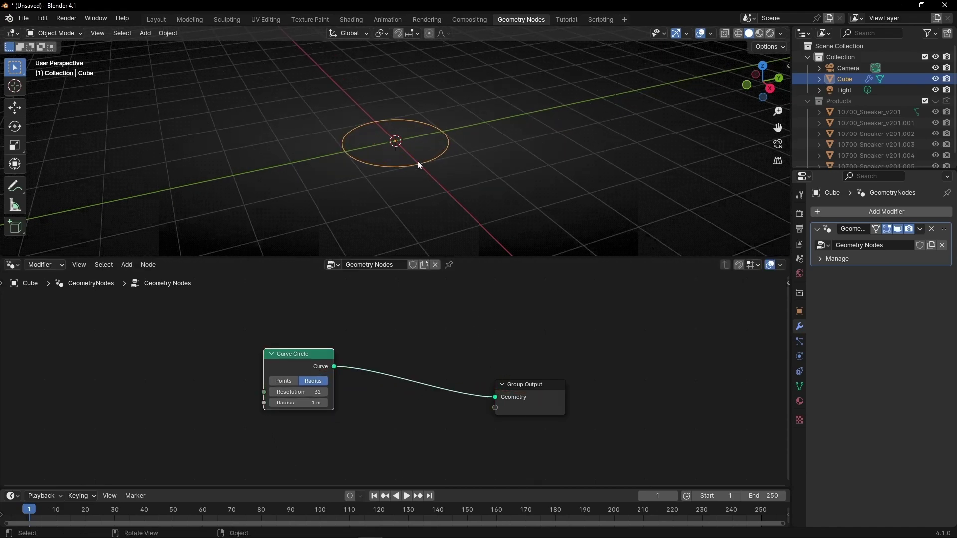
scroll(319, 414, up, 3)
ctrl+scroll(334, 416, left, 3)
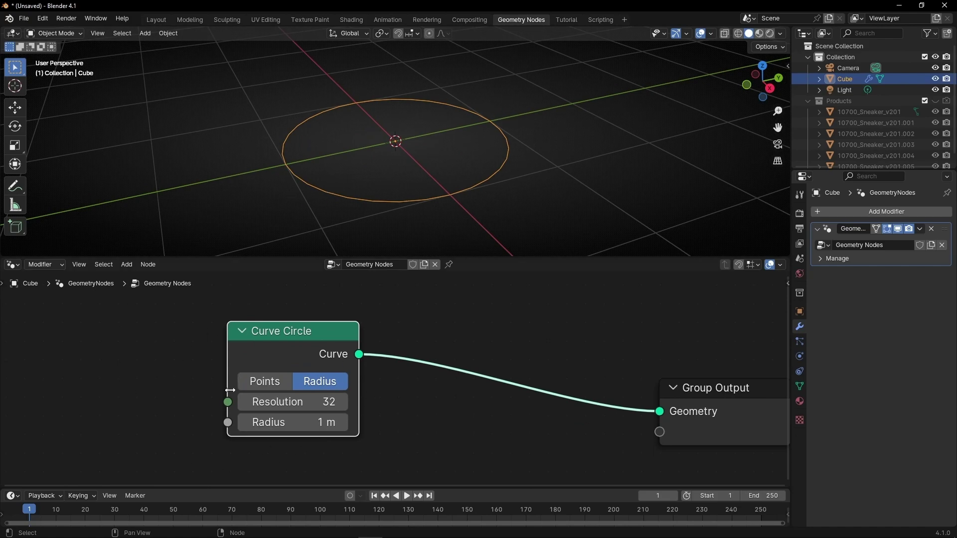
click(314, 409)
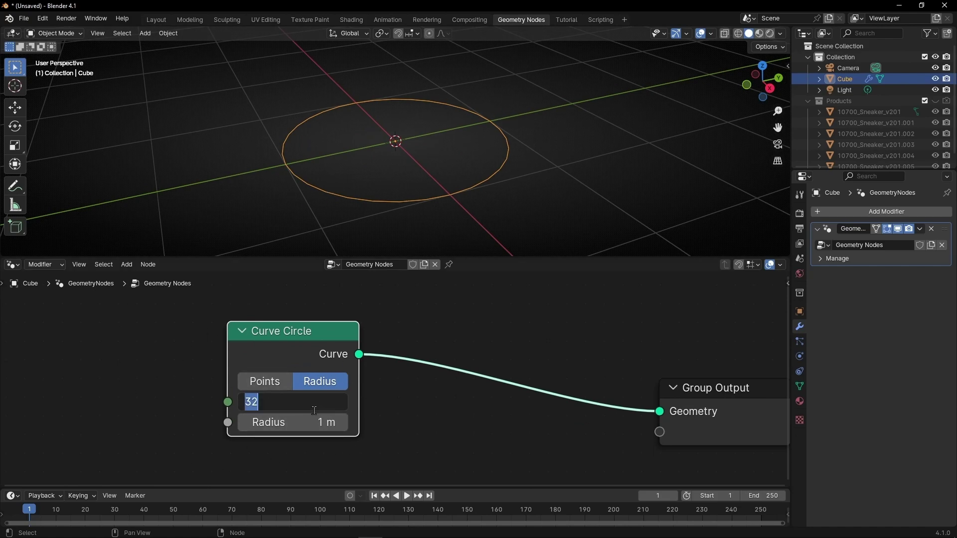
text(6)
key(Return)
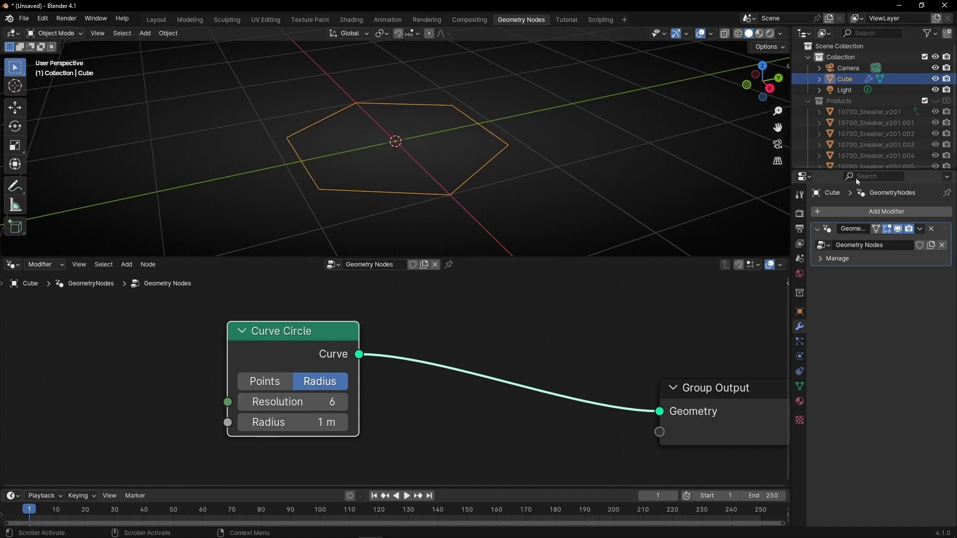
Try higher and lower Curve Circle resolutions, going up to 8 and down to 4, and return the value to 6.
click(342, 402)
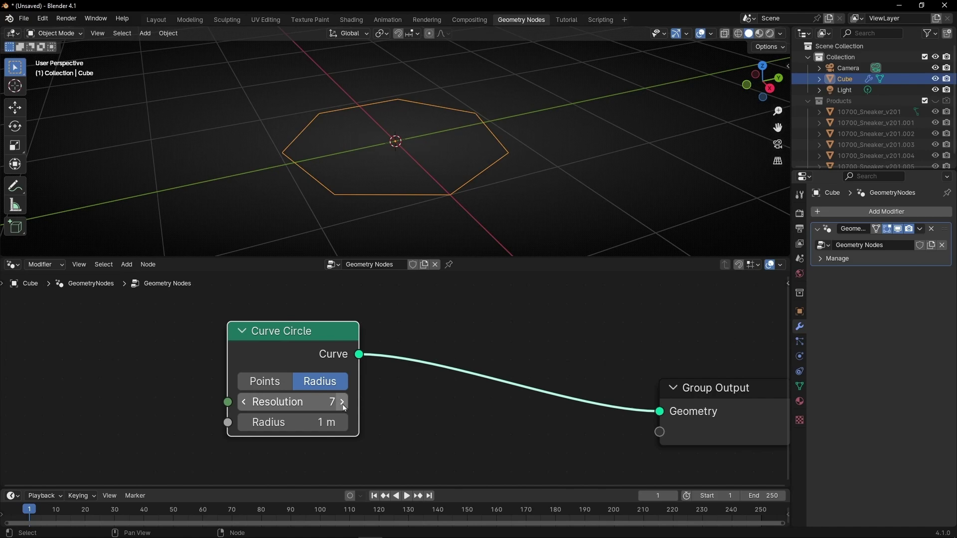
click(342, 402)
click(243, 401)
click(244, 401)
click(244, 401)
click(243, 402)
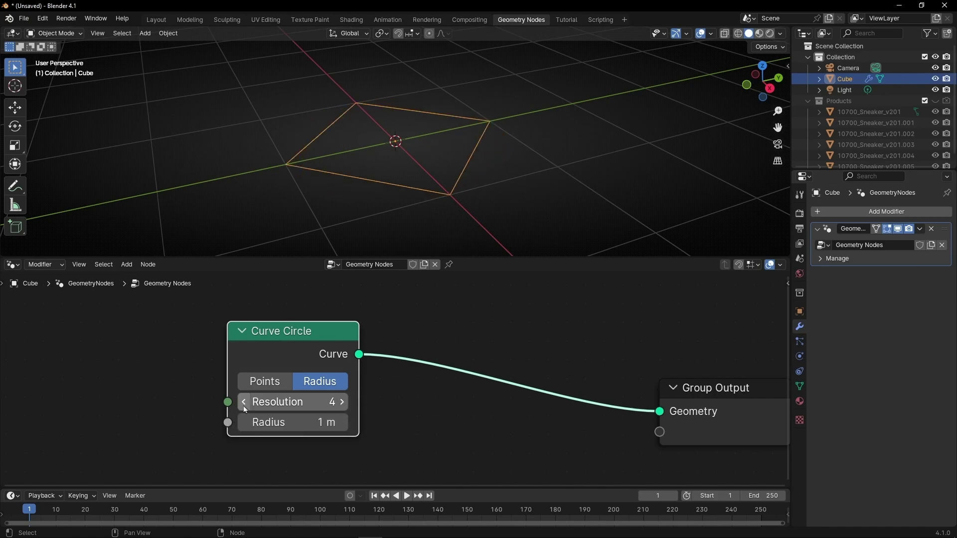
click(342, 401)
click(342, 401)
Spread the two nodes apart and insert an Instance on Points node between Curve Circle and Group Output.
scroll(429, 416, down, 2)
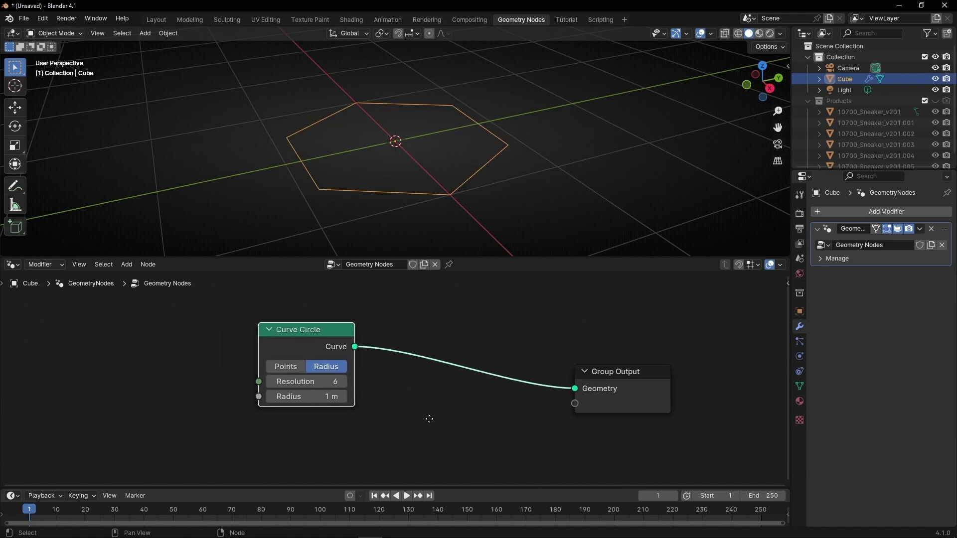
drag(629, 388, 700, 377)
drag(304, 352, 213, 352)
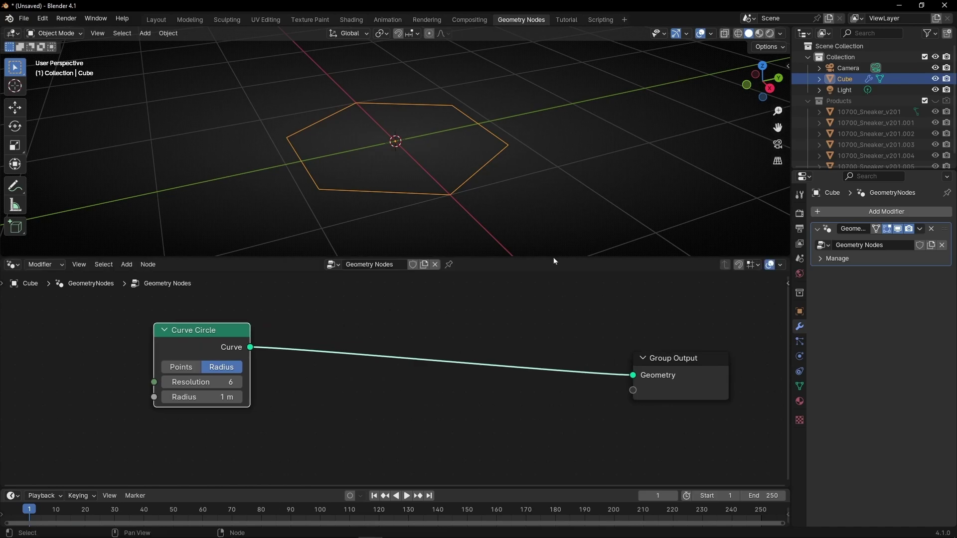
key(shift+a)
text(on p)
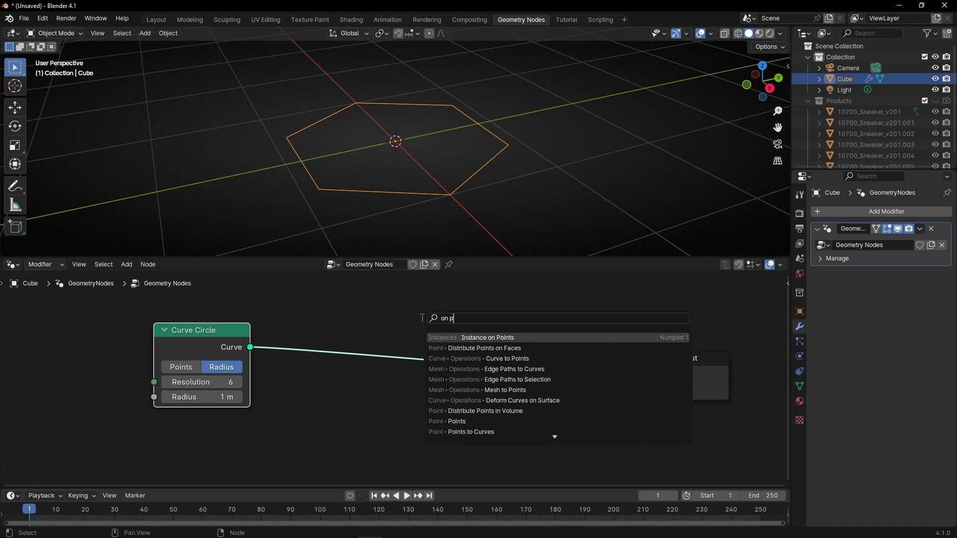
key(Return)
click(422, 317)
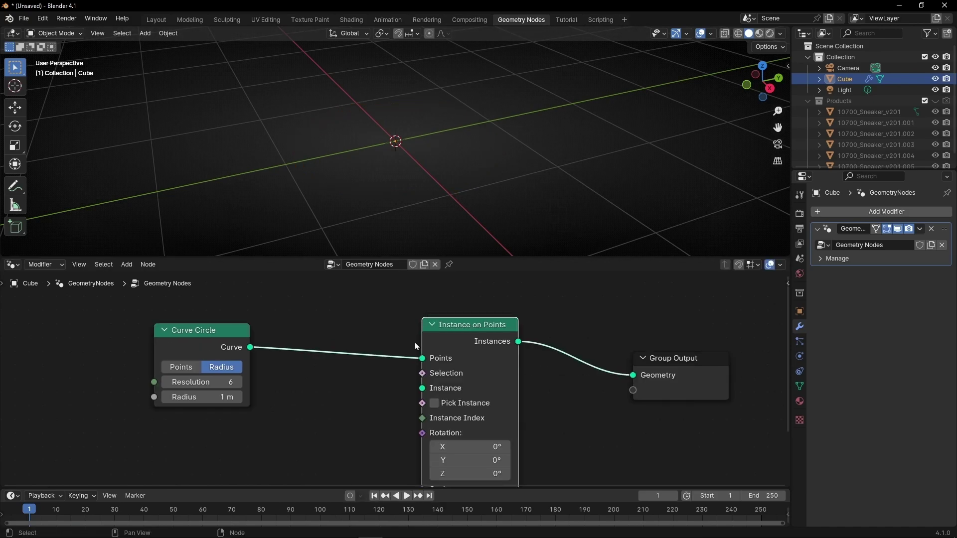
Add a Collection Info node for the Products collection and connect its Instances output to the Instance input of Instance on Points.
middle_drag(372, 431, 429, 417)
drag(844, 99, 274, 426)
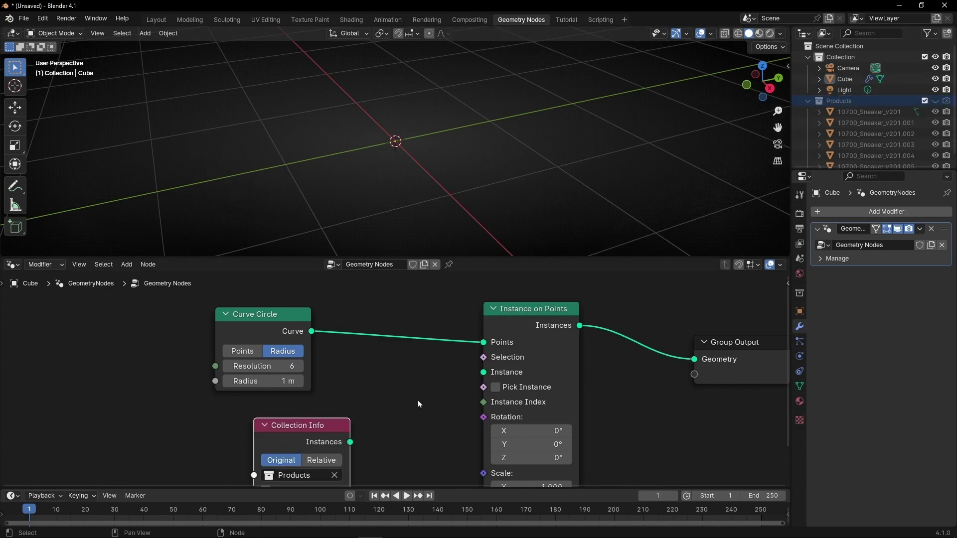
middle_drag(417, 400, 440, 351)
drag(373, 392, 506, 322)
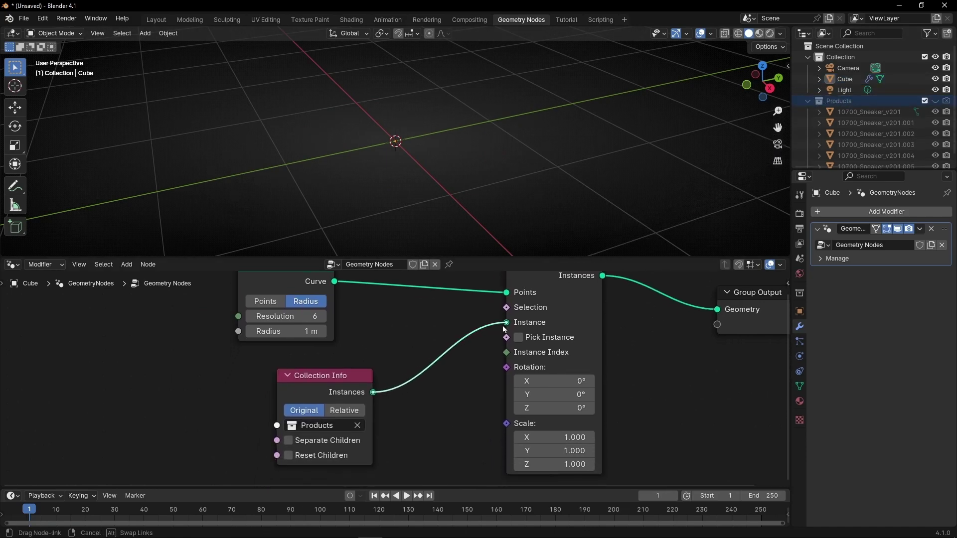
scroll(408, 162, down, 1)
scroll(407, 161, down, 3)
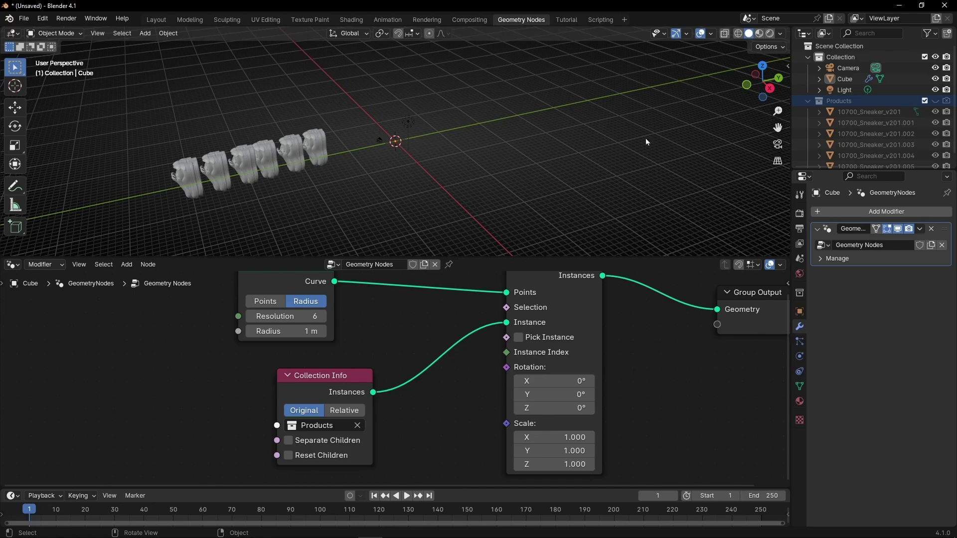
Show the viewport in Material Preview, and enable Separate Children and Reset Children on Collection Info and Pick Instance on Instance on Points.
click(759, 34)
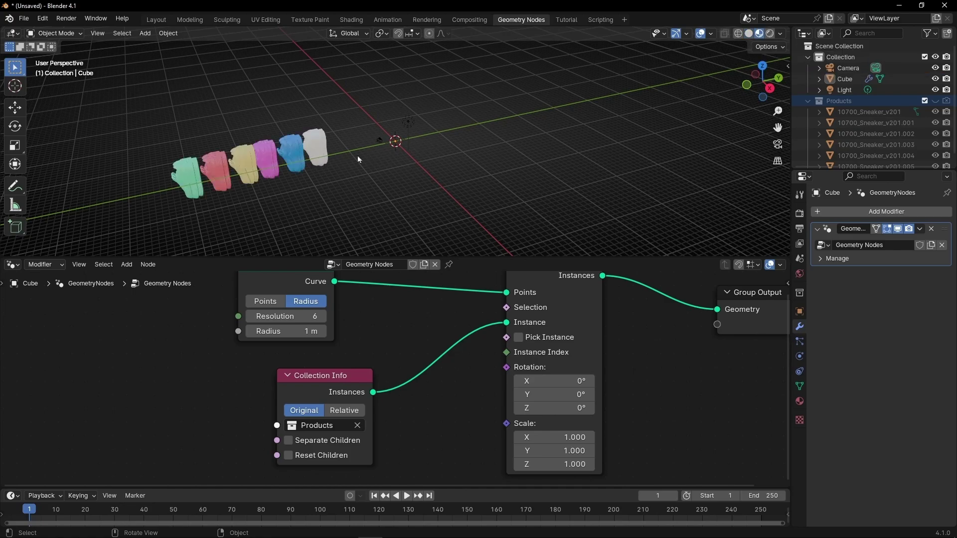
scroll(370, 147, up, 6)
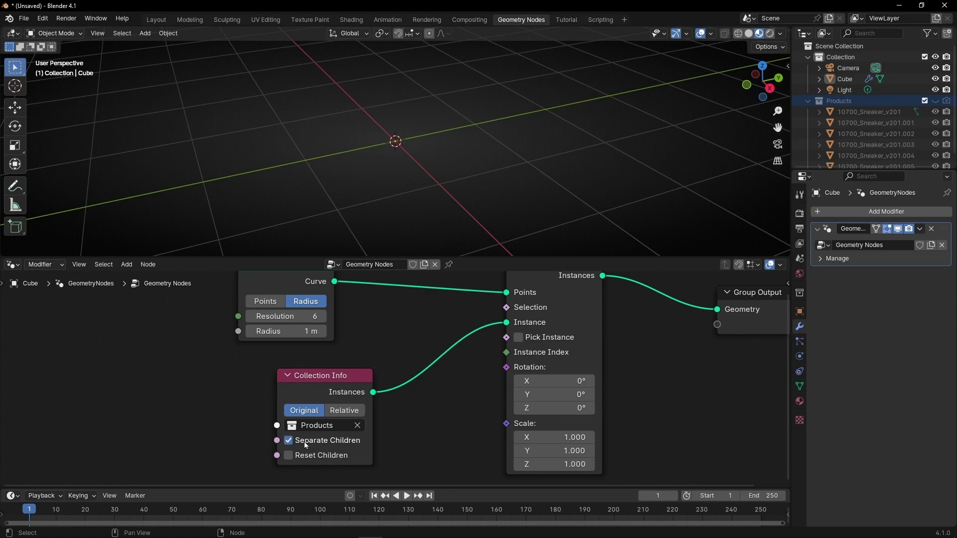
click(302, 456)
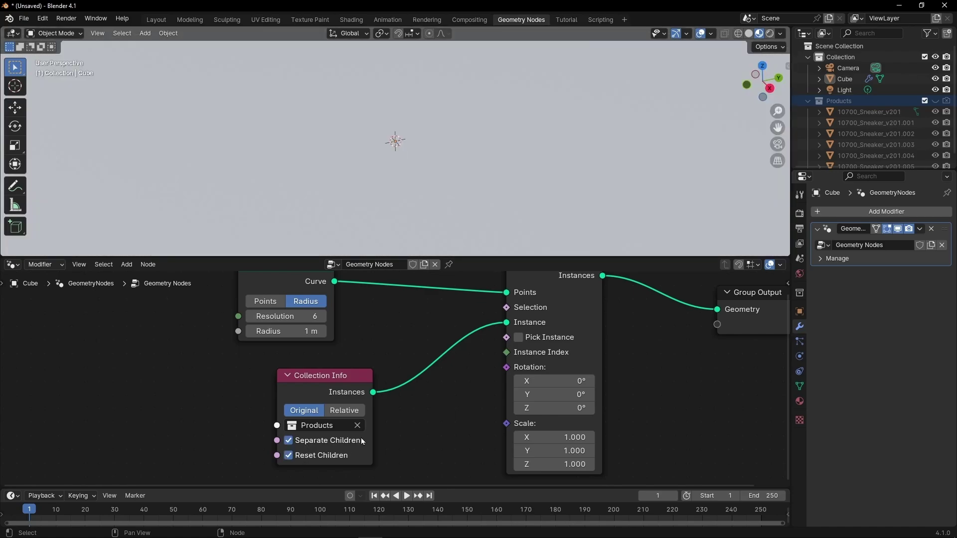
click(522, 337)
scroll(500, 192, down, 5)
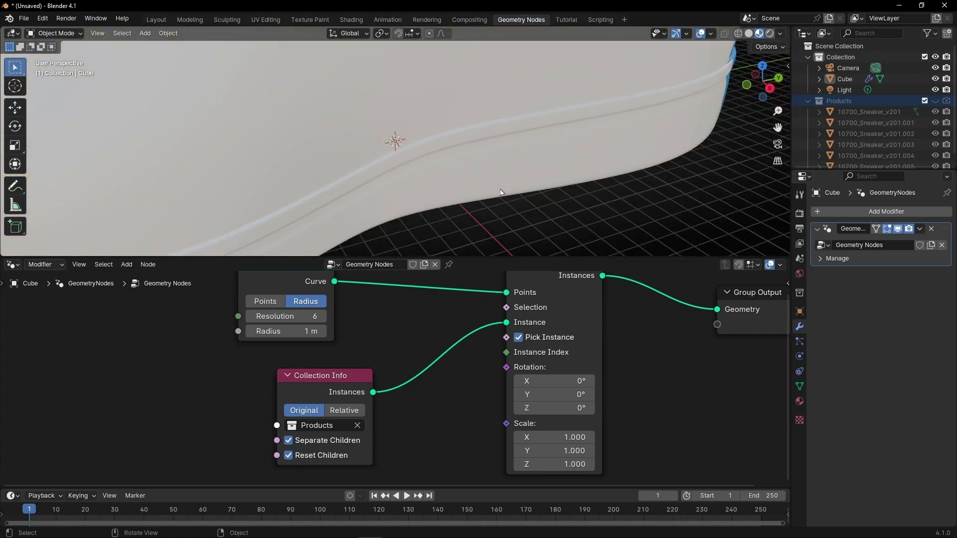
Scale the sneaker instances down to 0.030 on all three axes in the Instance on Points node.
middle_drag(680, 443, 634, 396)
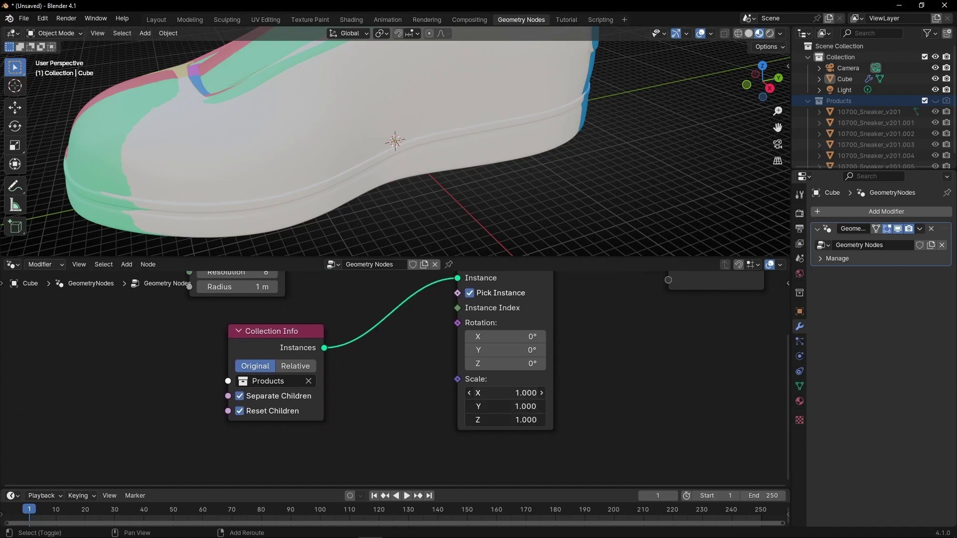
drag(503, 393, 394, 419)
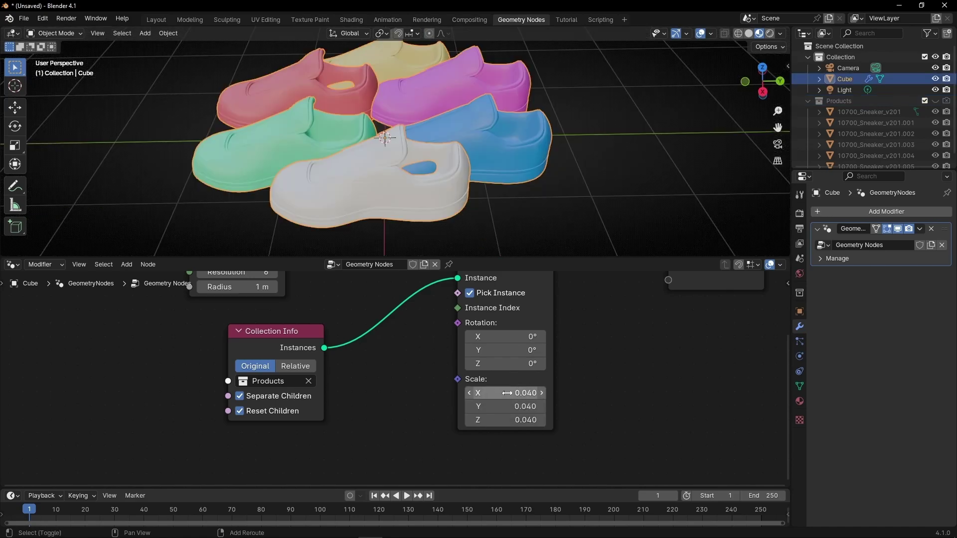
mouse_move(499, 392)
shift+mouse_down()
mouse_move(491, 393)
mouse_move(499, 389)
shift+mouse_up()
Increase the Curve Circle radius to 1.6 m to spread the sneakers apart.
middle_drag(322, 318, 404, 416)
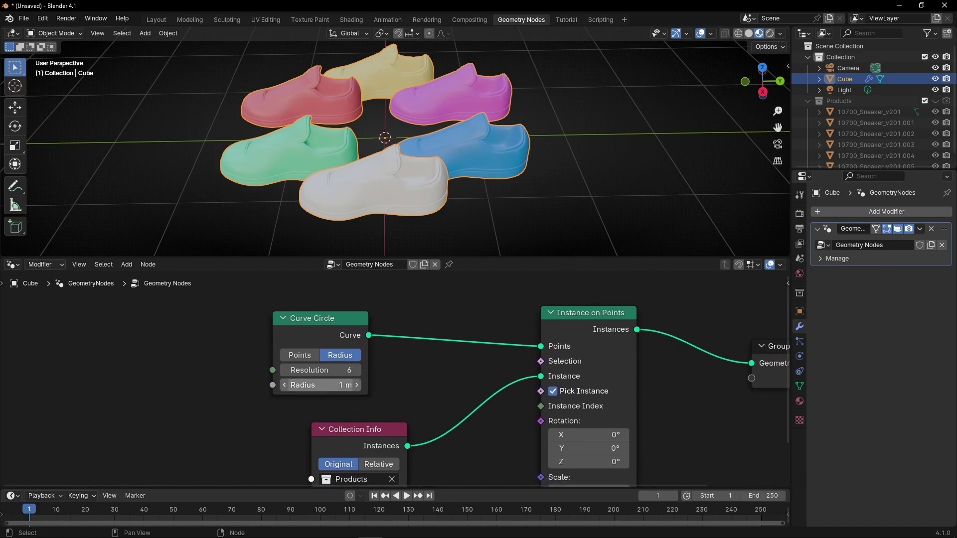
drag(322, 389, 353, 388)
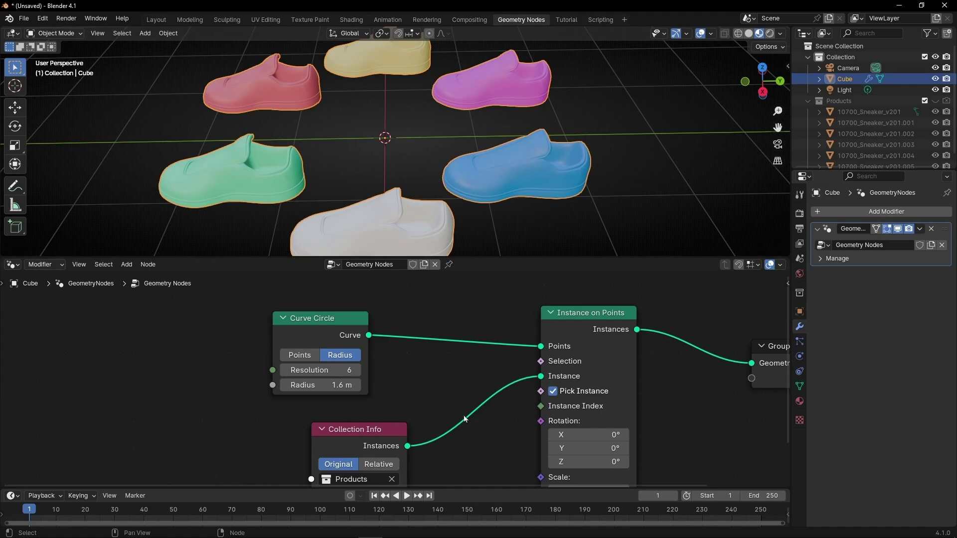
scroll(464, 418, down, 3)
scroll(464, 235, down, 2)
middle_drag(464, 235, 463, 217)
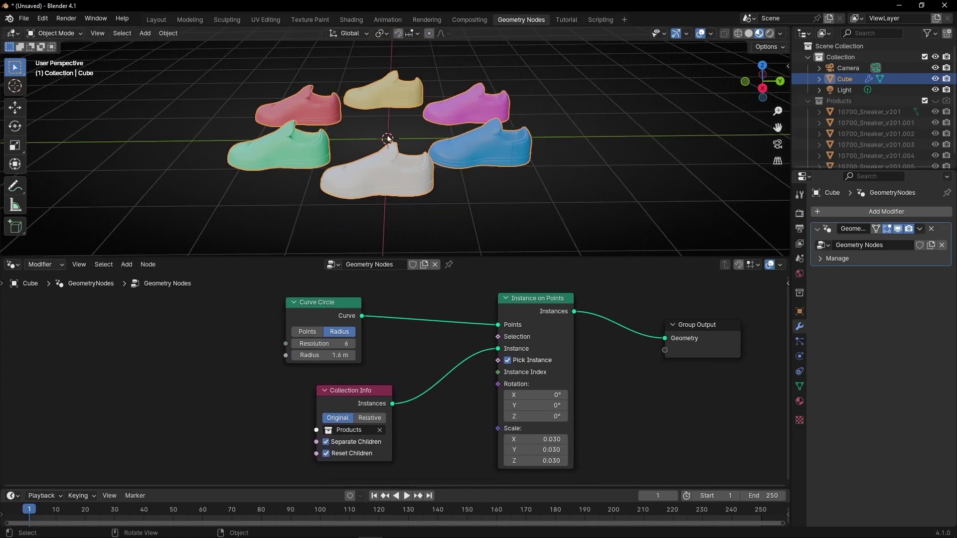
Check the camera view, select the camera and set its X, Y and Z location to 0 m.
key(KP_0)
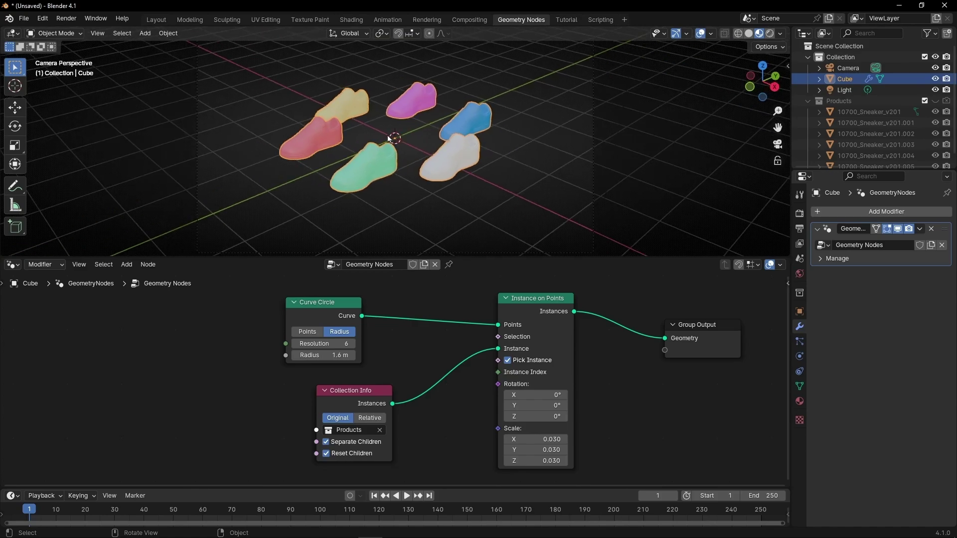
middle_drag(389, 138, 491, 106)
scroll(485, 127, down, 5)
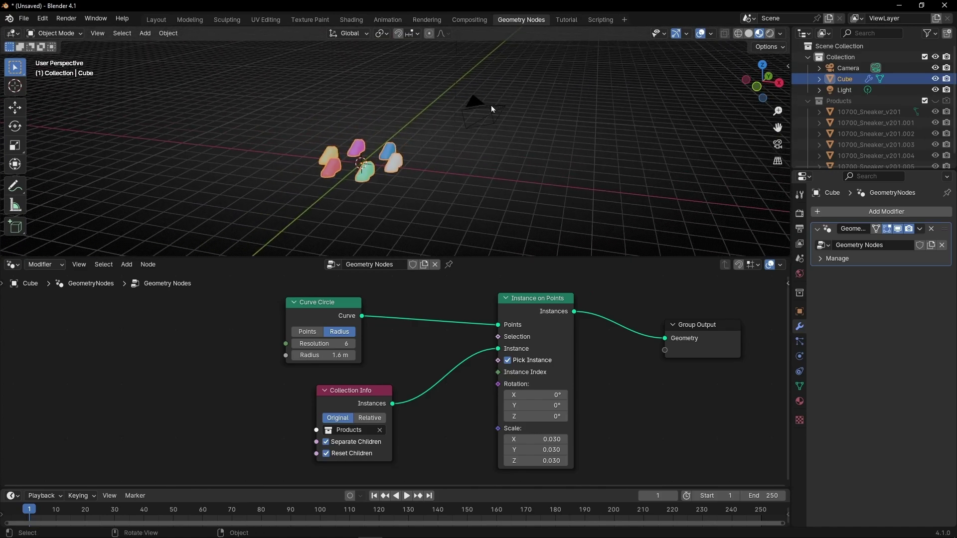
click(491, 105)
key(n)
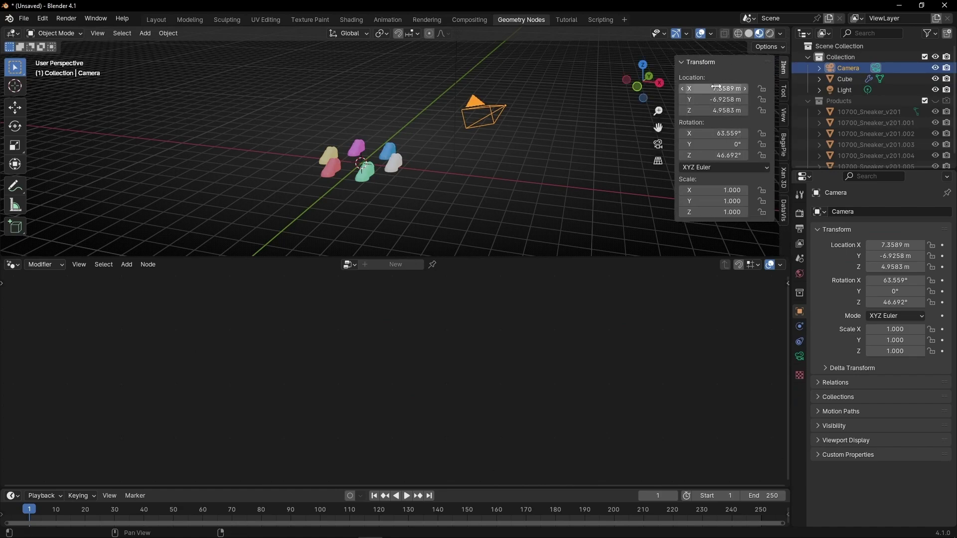
drag(712, 88, 713, 110)
text(0)
key(Return)
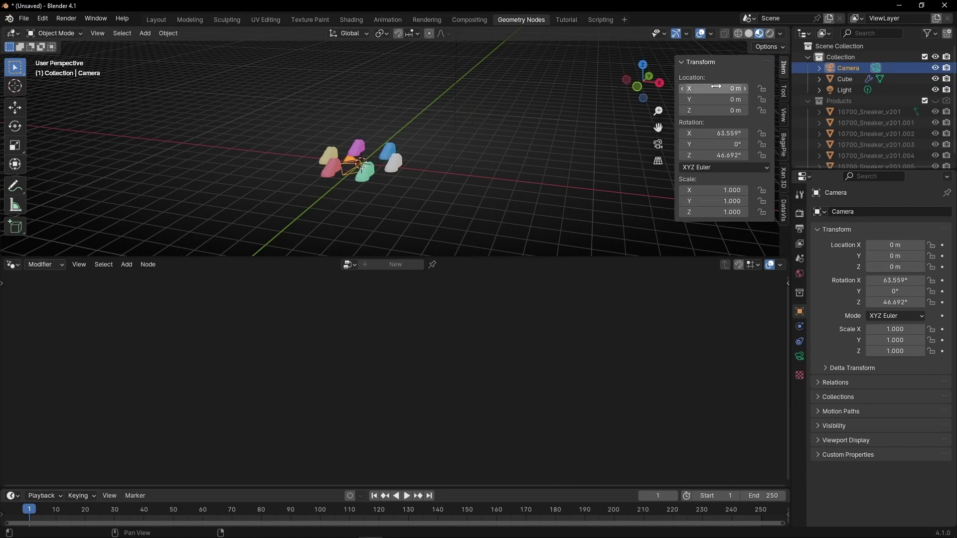
Set the camera's X and Z rotation to 90° each.
click(712, 133)
key(Return)
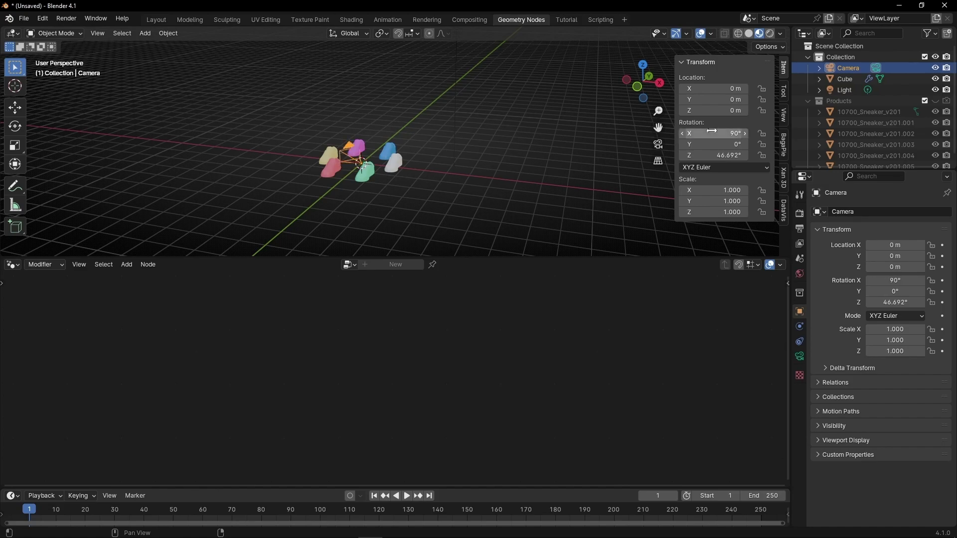
click(713, 155)
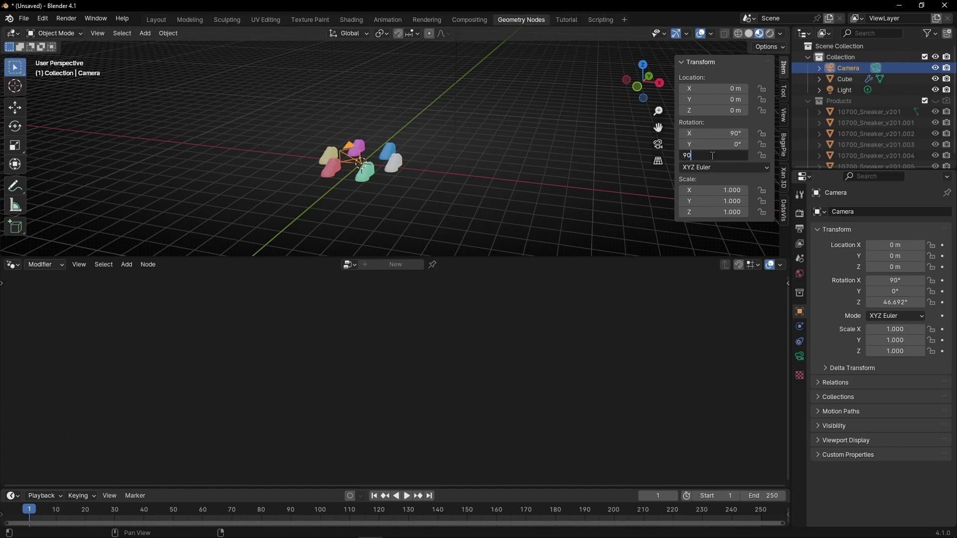
text(90)
key(Return)
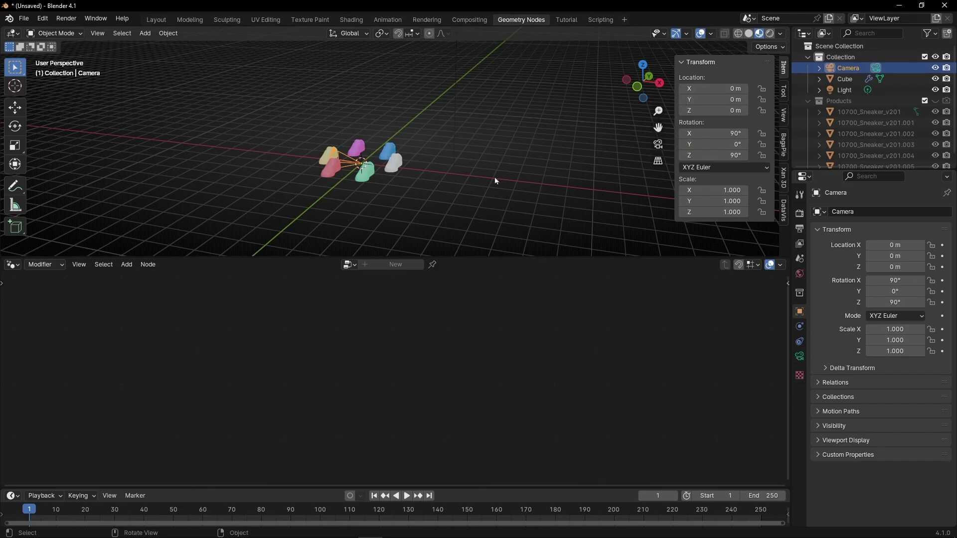
Look through the camera and move it back along X to 8.48 m so all sneakers fit the frame.
drag(712, 89, 820, 88)
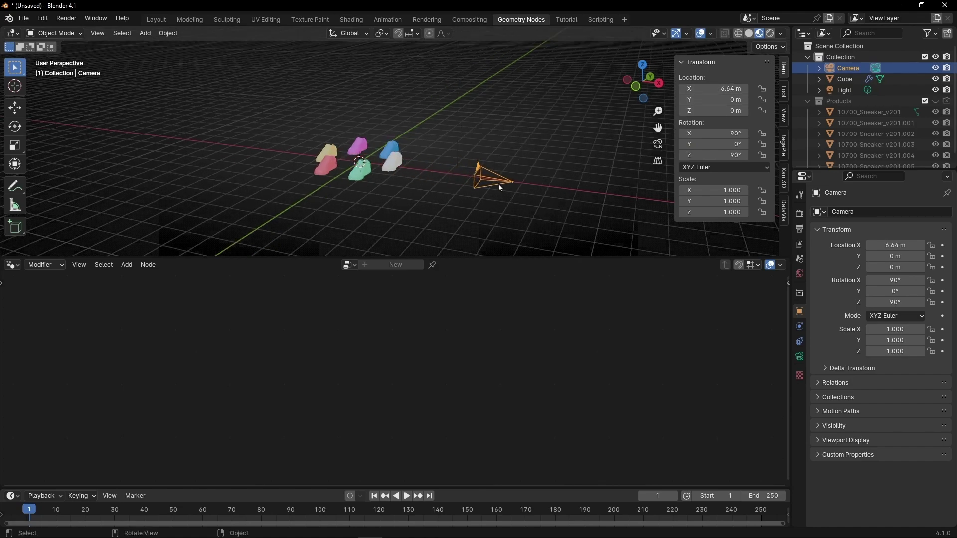
key(KP_0)
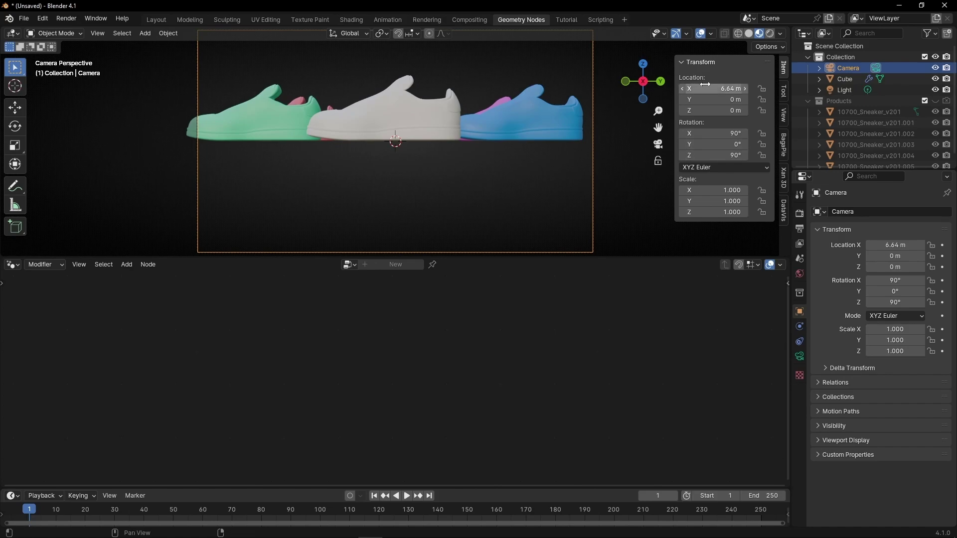
drag(720, 89, 749, 89)
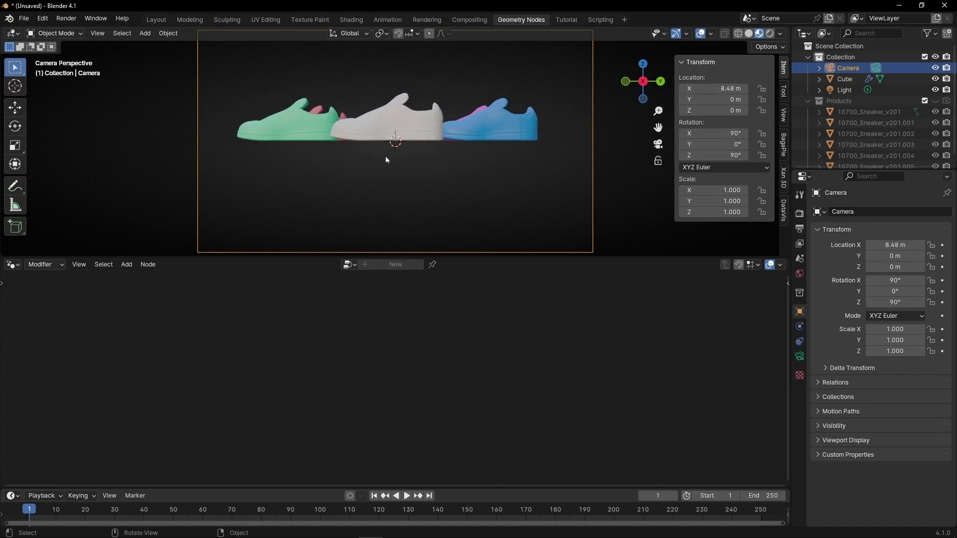
Hide the 3D cursor overlay, then select the sneaker display object and pin its geometry node tree in the node editor.
click(713, 35)
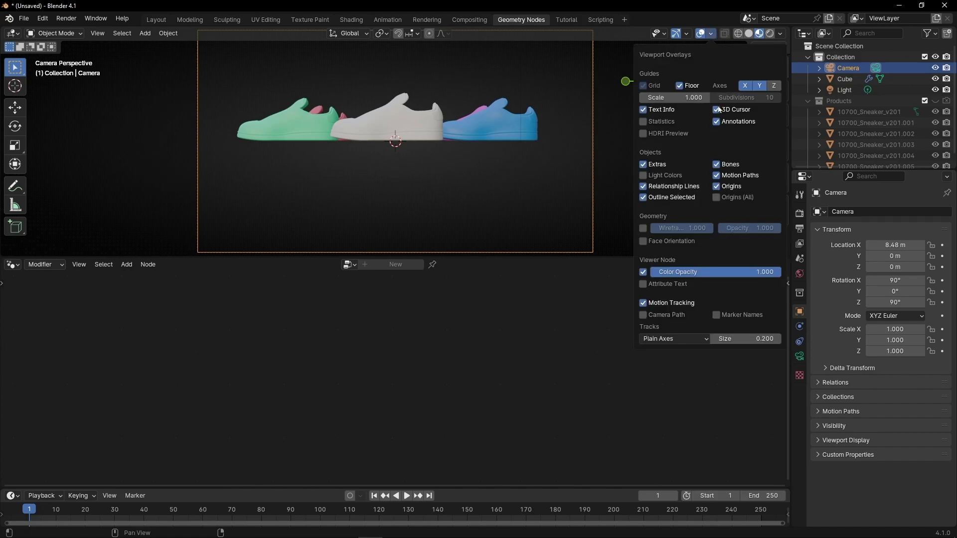
click(401, 124)
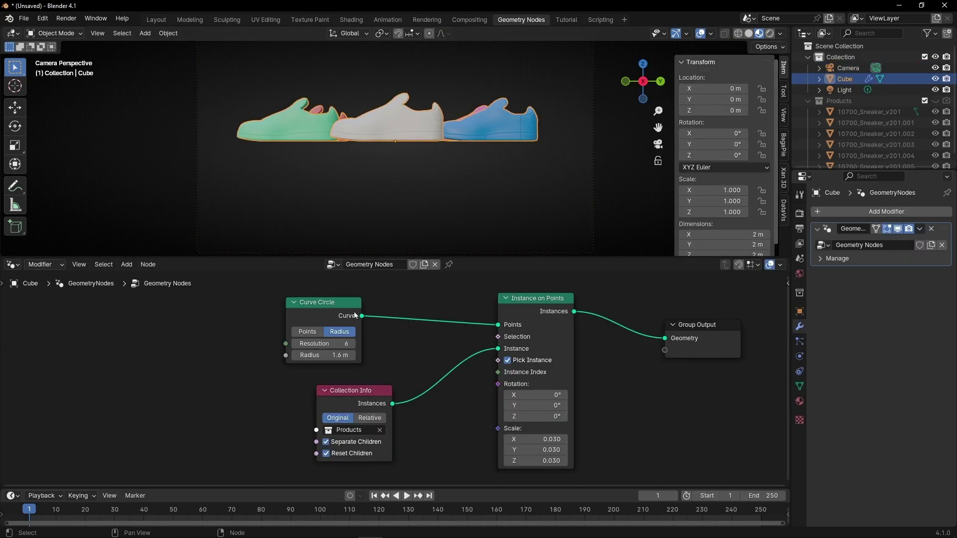
click(449, 265)
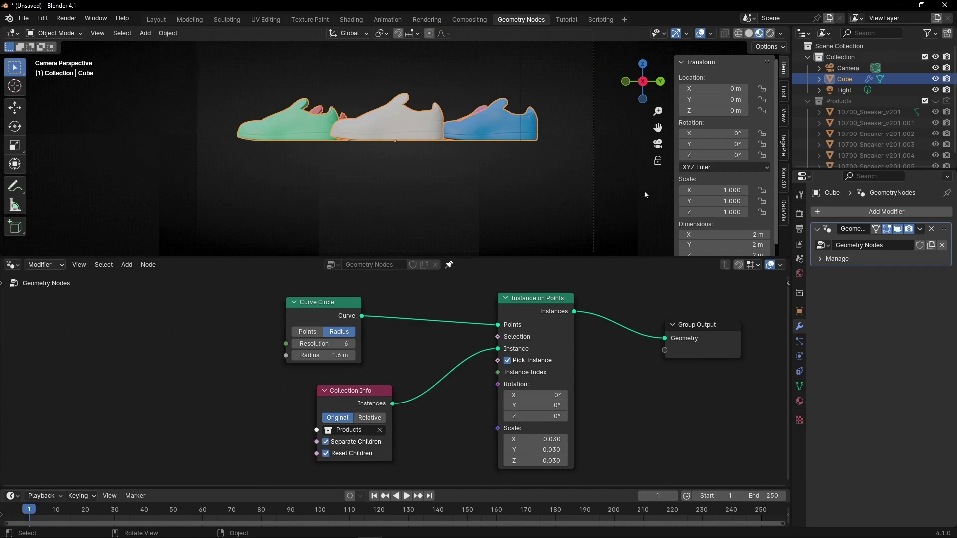
key(n)
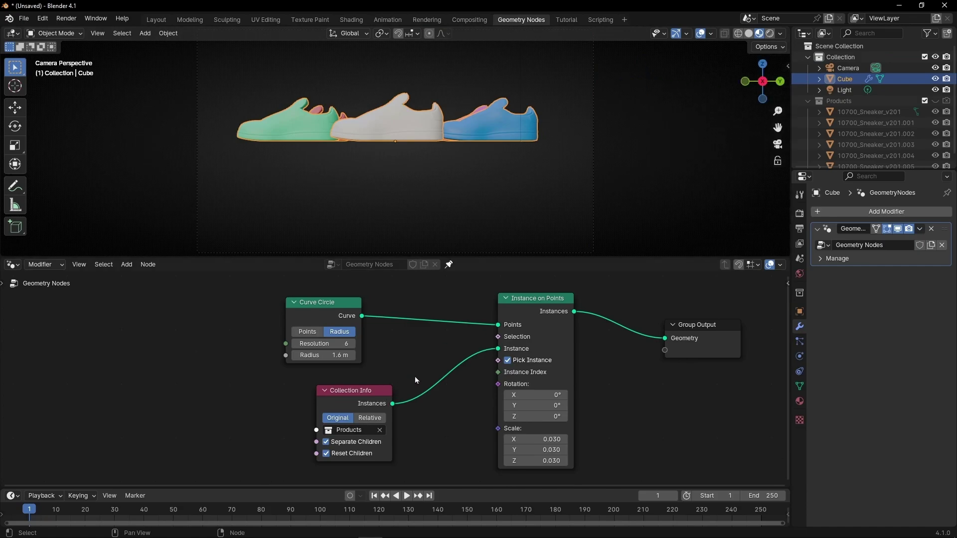
Spread the existing nodes apart and insert a Transform Geometry node between Curve Circle and Instance on Points.
middle_drag(416, 380, 218, 380)
drag(503, 345, 695, 337)
drag(344, 304, 432, 304)
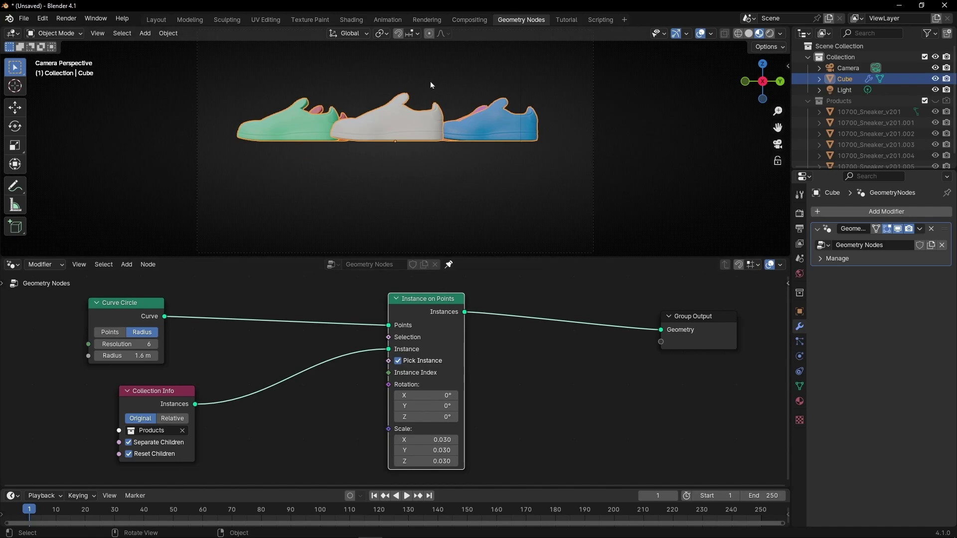
drag(166, 399, 313, 415)
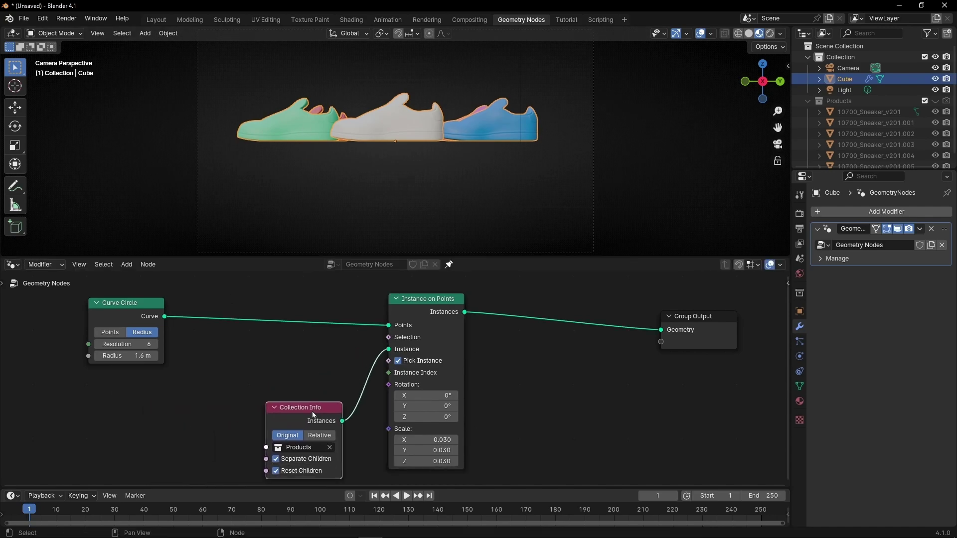
key(shift+a)
text(tra)
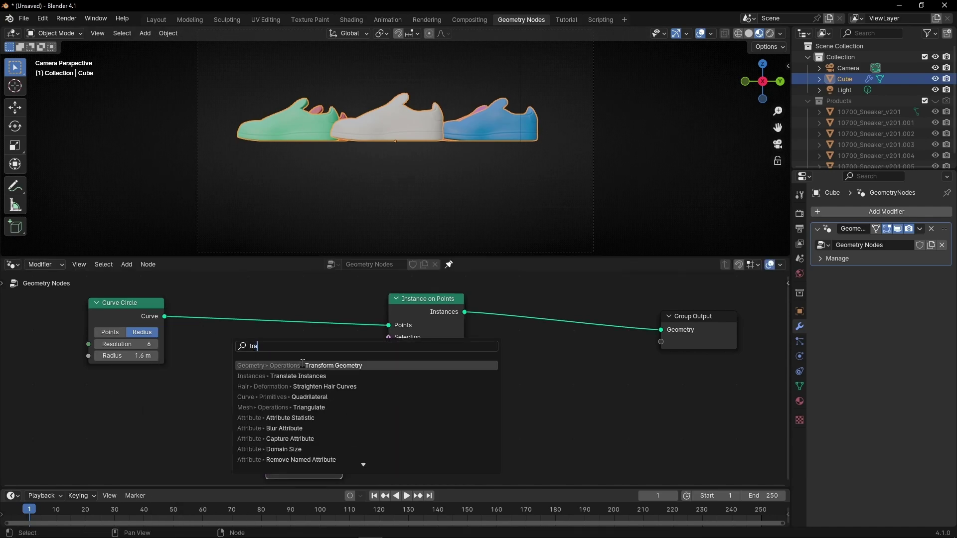
click(303, 365)
click(217, 300)
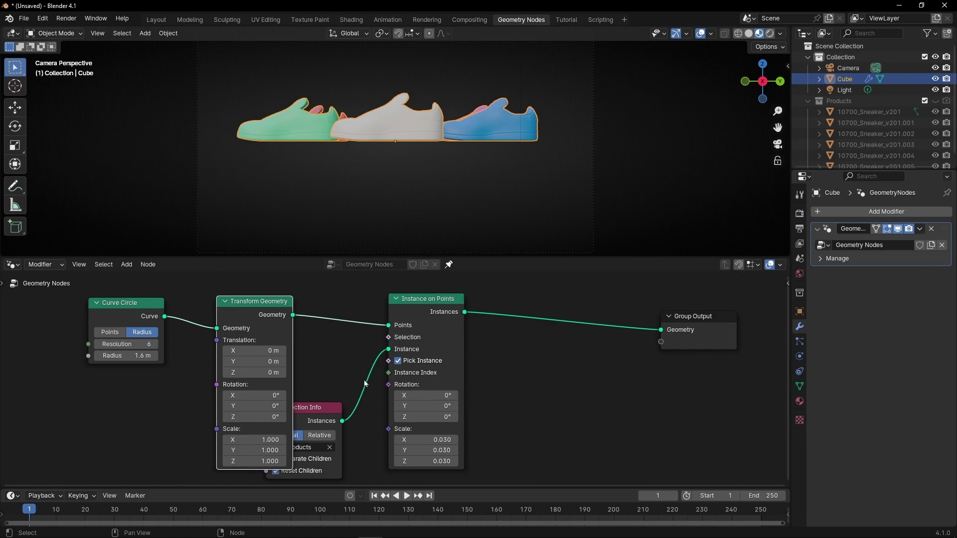
Space out the nodes around Transform Geometry and turn the circle by setting its Z rotation to 42.8°.
drag(324, 413, 353, 410)
ctrl+scroll(232, 348, left, 5)
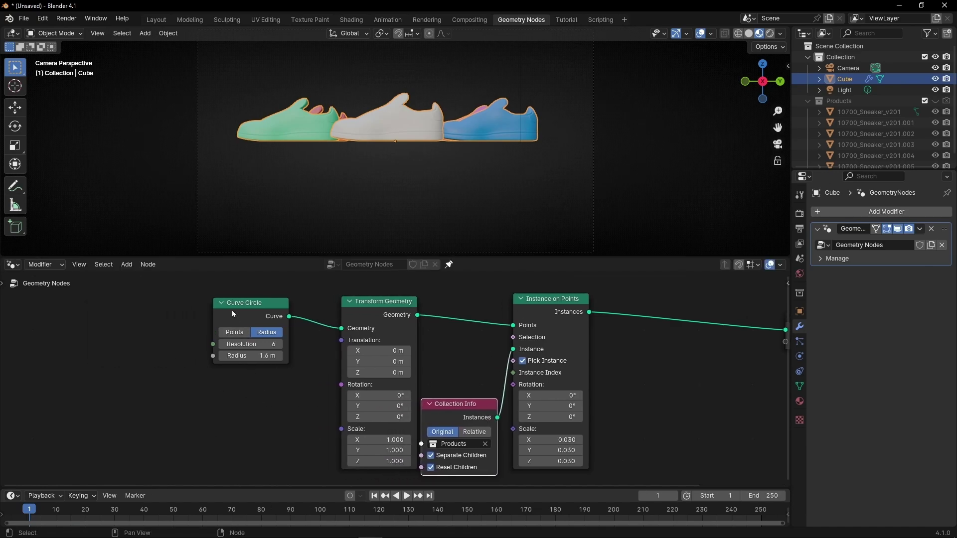
drag(233, 314, 146, 313)
drag(379, 301, 317, 298)
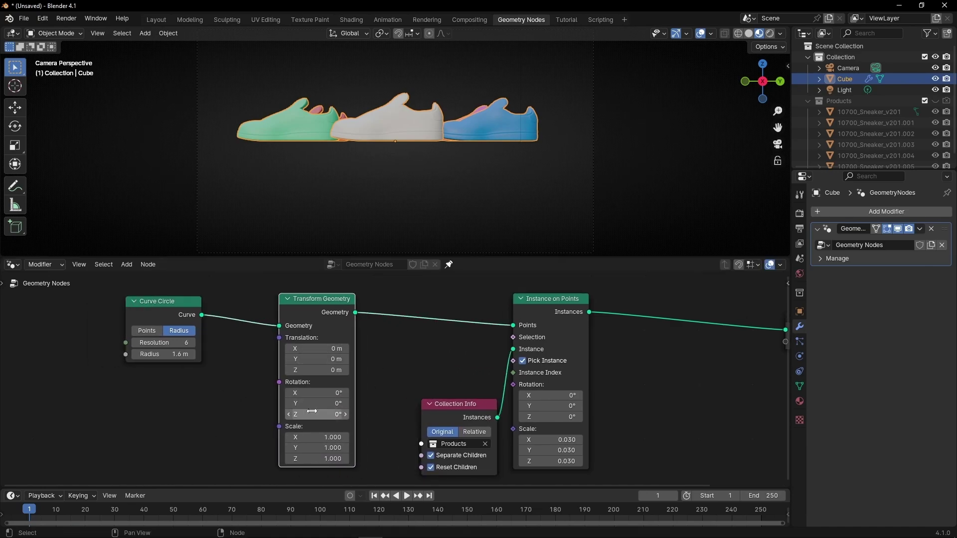
drag(305, 414, 326, 415)
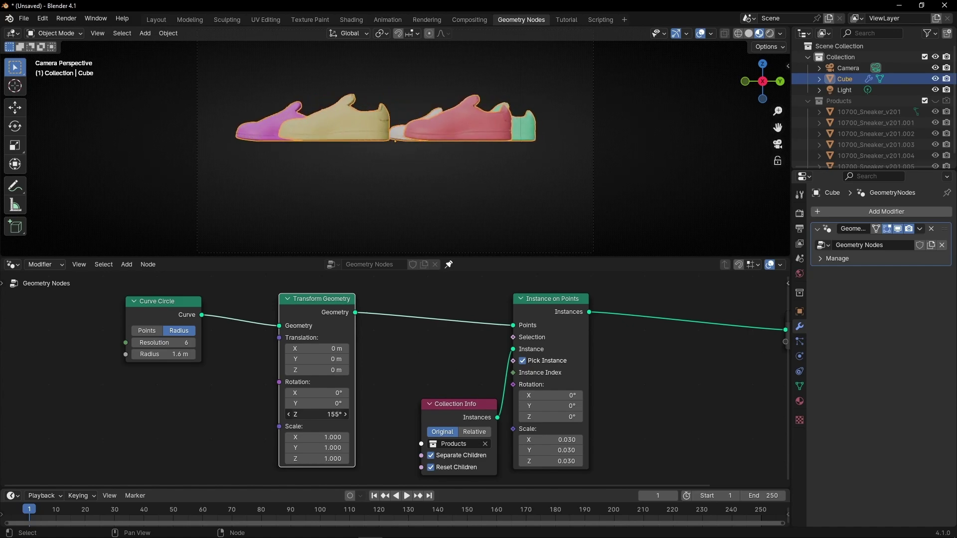
drag(319, 414, 267, 414)
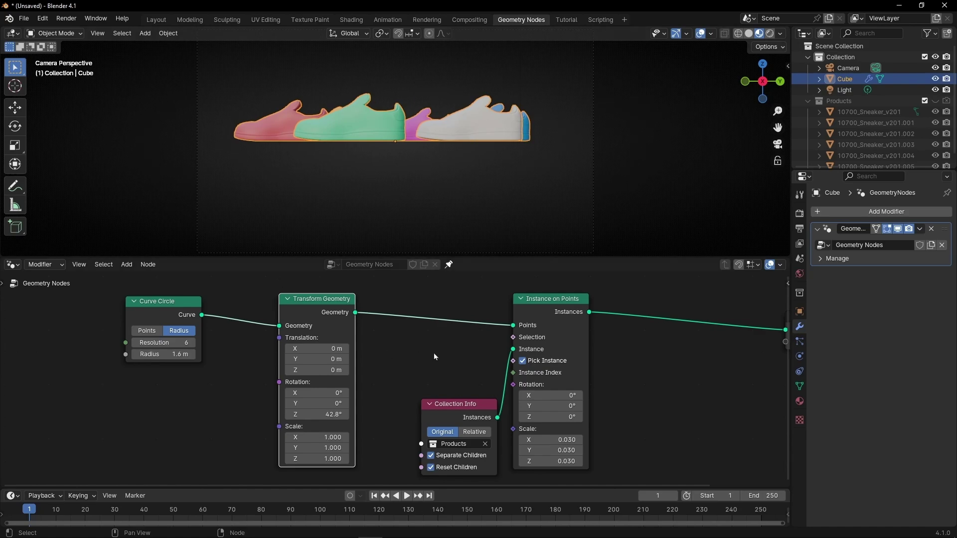
Move Group Output further away and insert a Rotate Instances node between Instance on Points and Group Output.
ctrl+scroll(620, 350, down, 10)
drag(594, 330, 645, 330)
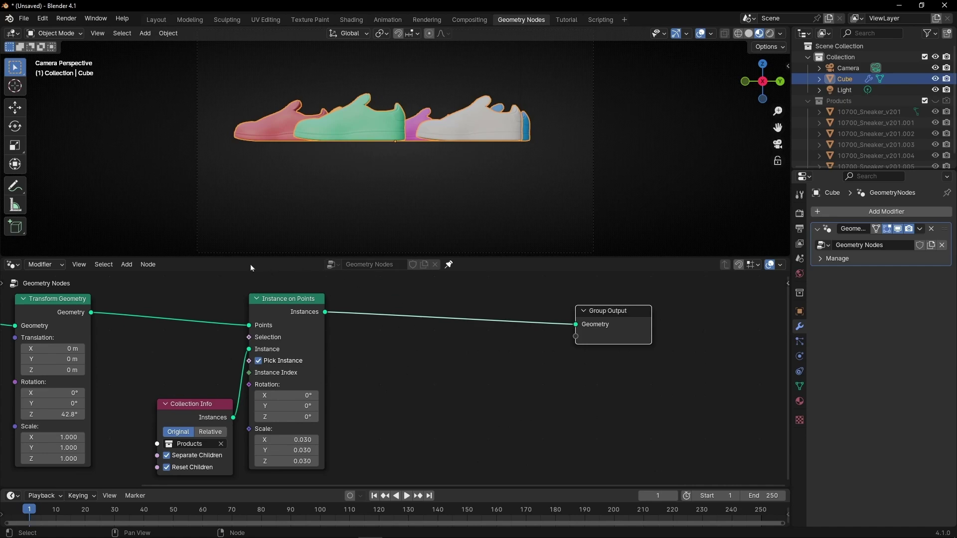
key(shift+a)
text(rotate i)
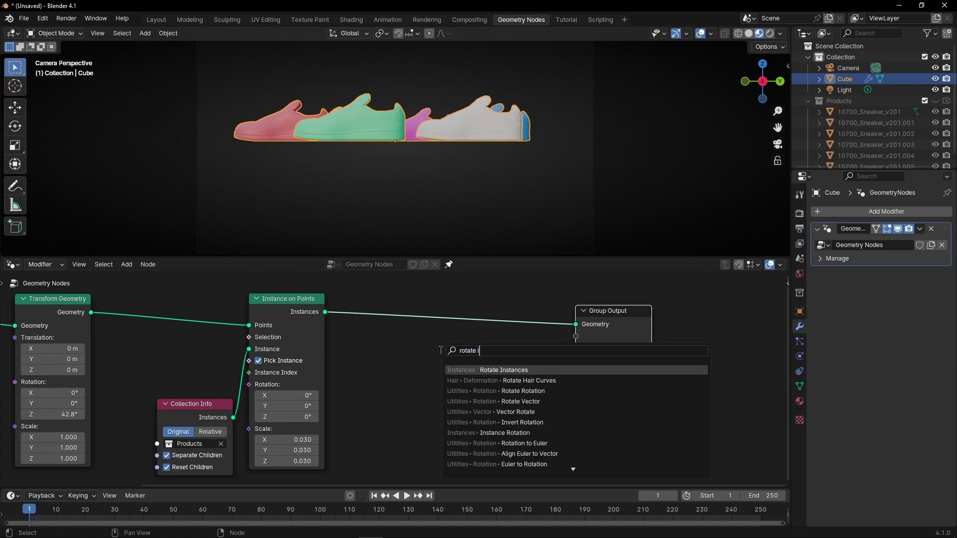
click(503, 401)
Tilt the sneakers with Rotate Instances, using rotation X 37.2°, Y 40.7° and Z 161° as a start and refining the tilt from there.
drag(456, 365, 519, 387)
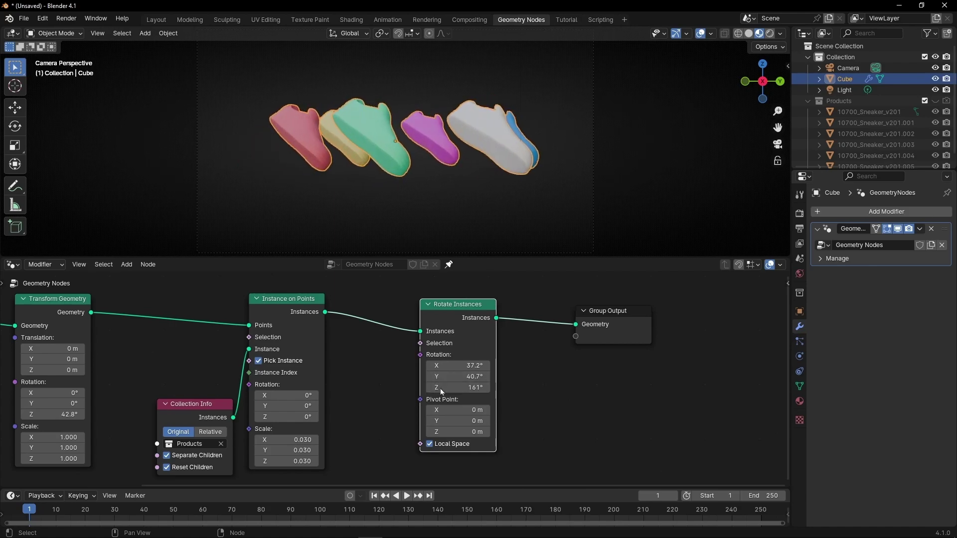
drag(452, 365, 433, 376)
ctrl+scroll(521, 348, left, 12)
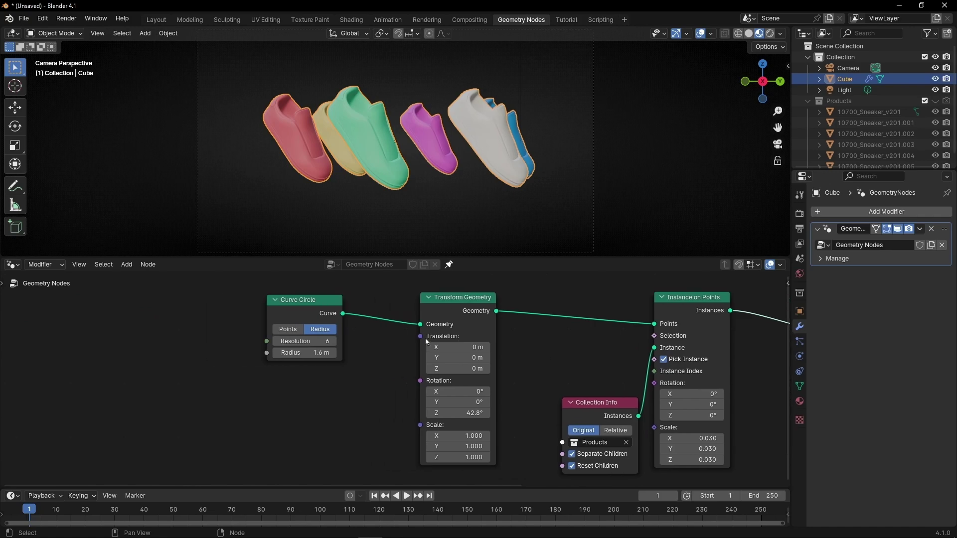
Reduce the Curve Circle radius to 1.37 m and bring the camera closer by setting its X location to 6.946 m.
drag(291, 353, 267, 353)
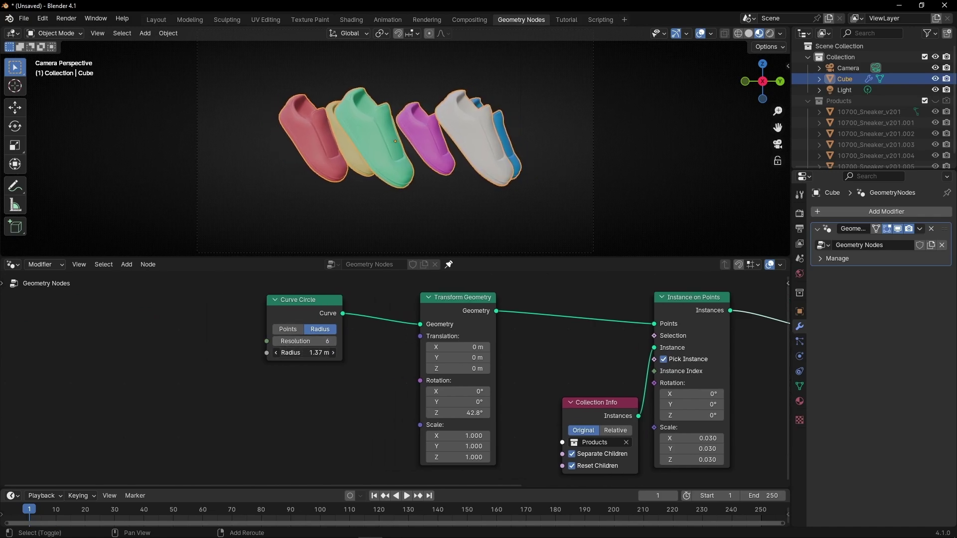
click(850, 68)
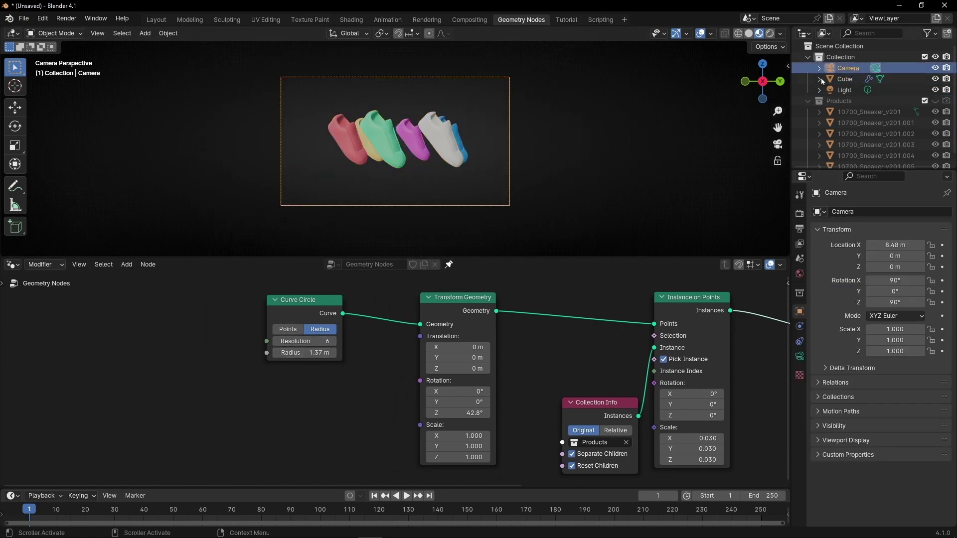
key(n)
drag(713, 88, 650, 88)
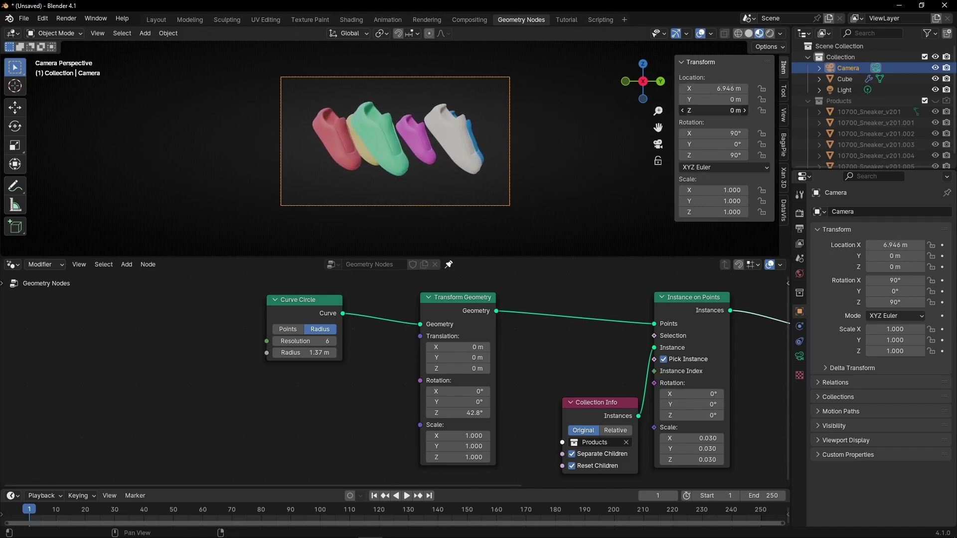
Raise the camera to Z 0.524 m, set its X rotation to 85.9° and turn off the viewport overlays.
drag(712, 110, 701, 133)
click(700, 33)
key(n)
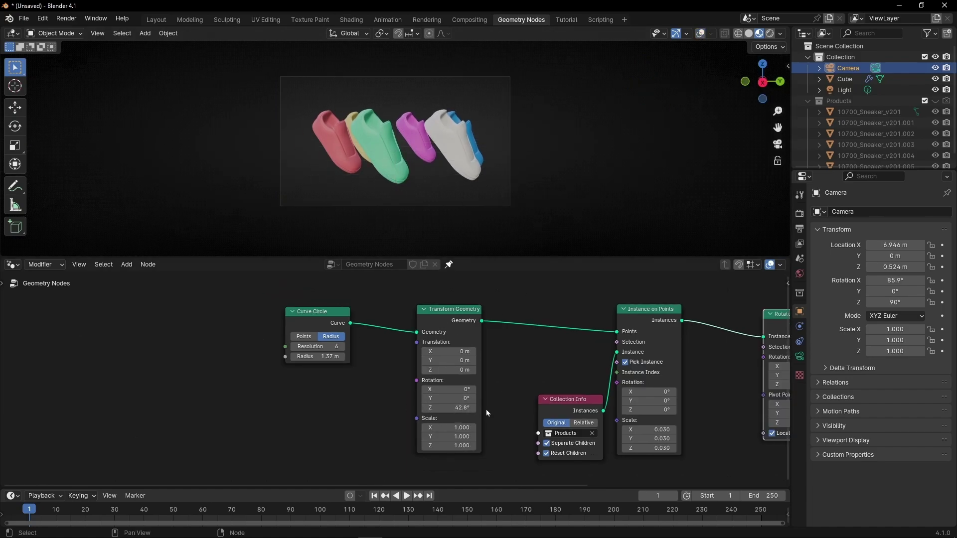
Feed Transform Geometry's Rotation from a new Combine XYZ node and turn the circle by setting its Z value to 5.300.
scroll(526, 441, up, 2)
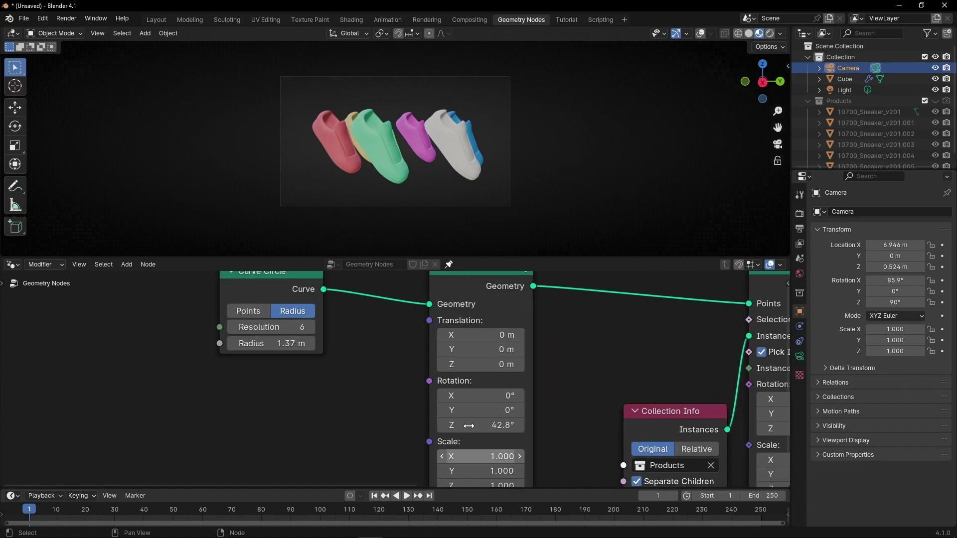
middle_drag(387, 383, 407, 397)
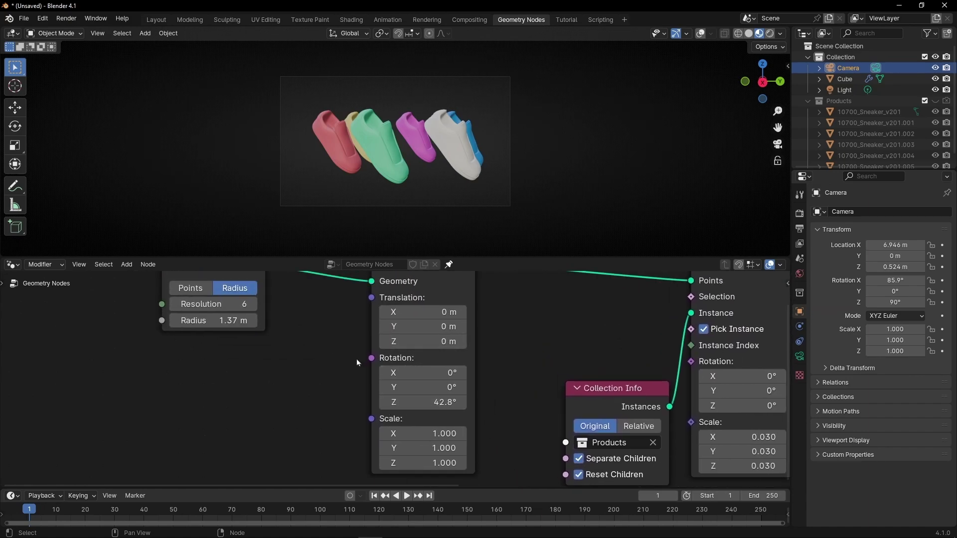
middle_drag(333, 372, 410, 374)
drag(449, 356, 370, 366)
text(combine)
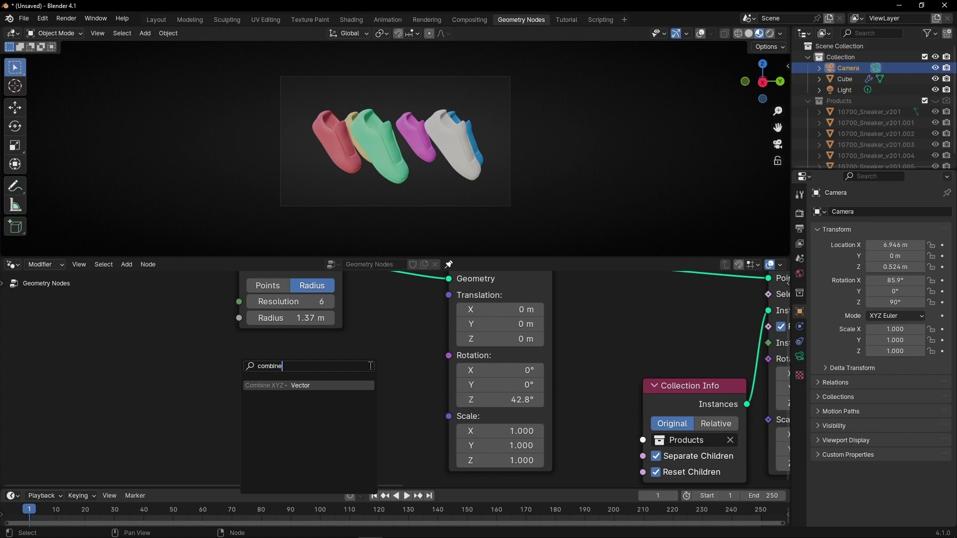
key(Return)
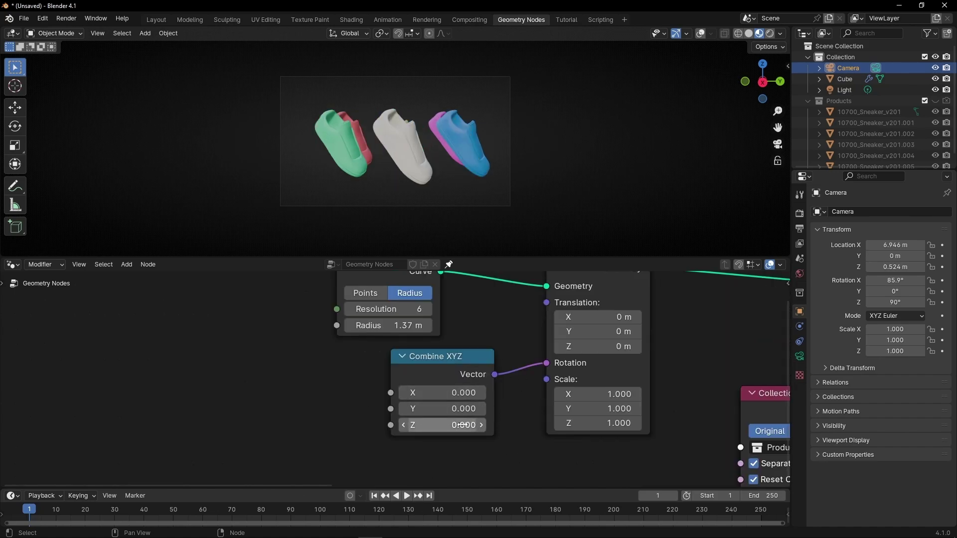
drag(446, 427, 708, 427)
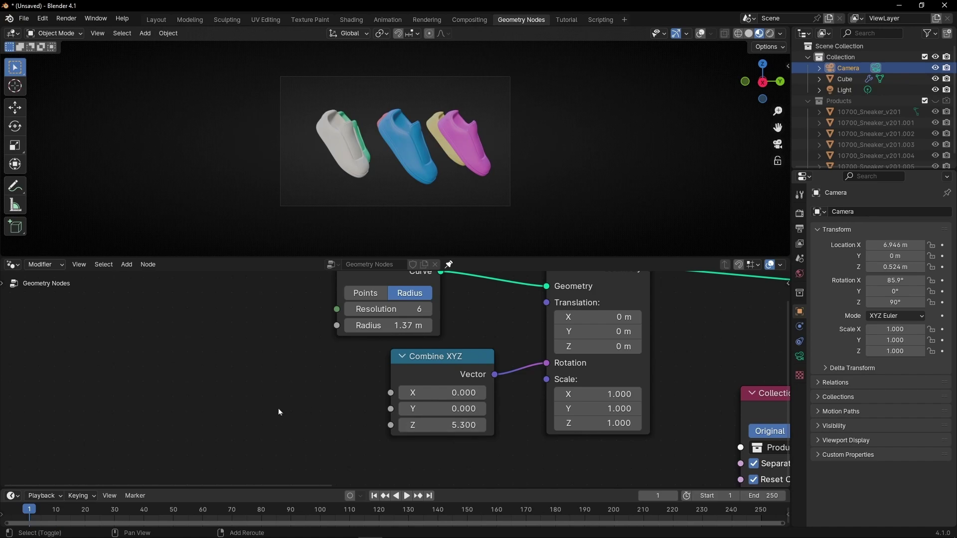
Add a Math node set to To Radians and connect its Value to the Z input of Combine XYZ.
key(shift+a)
text(math)
key(Return)
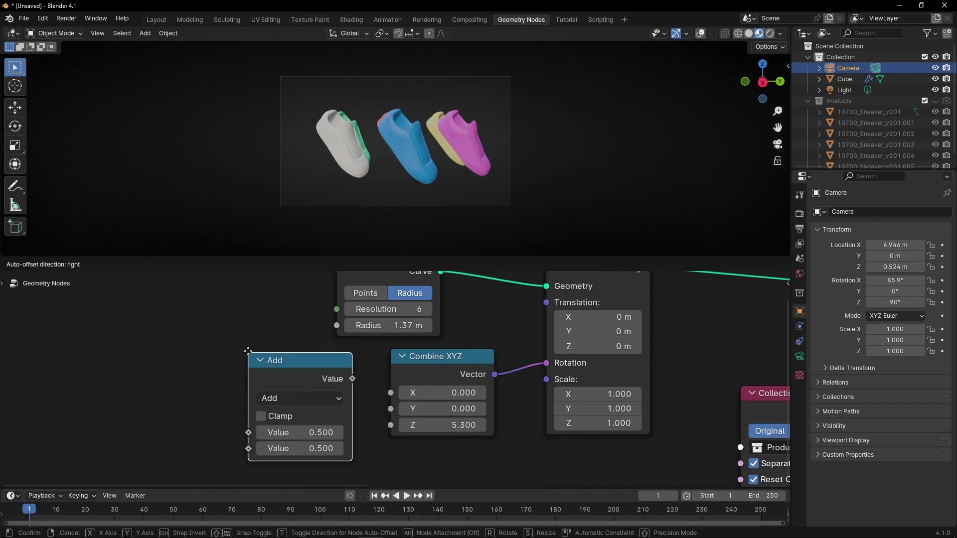
click(234, 338)
click(286, 379)
click(738, 194)
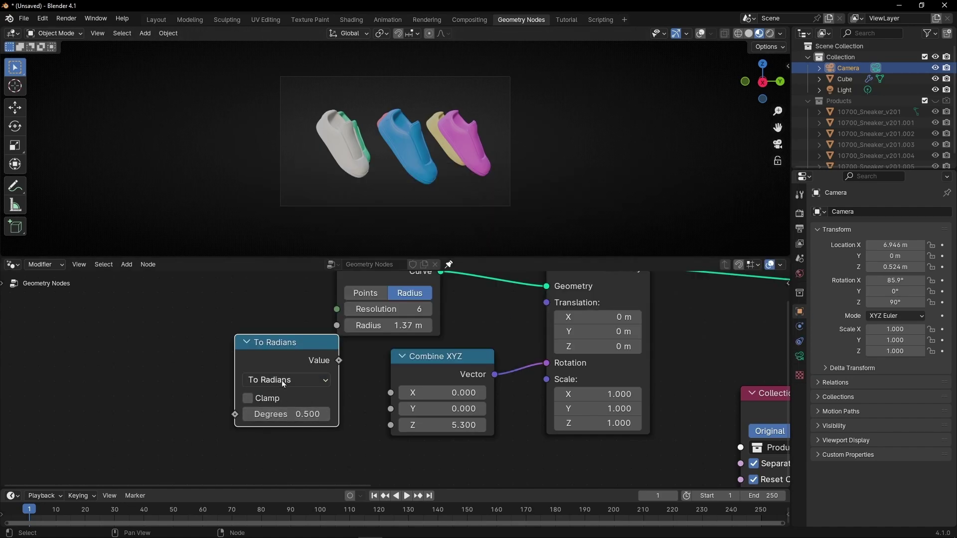
drag(339, 360, 390, 425)
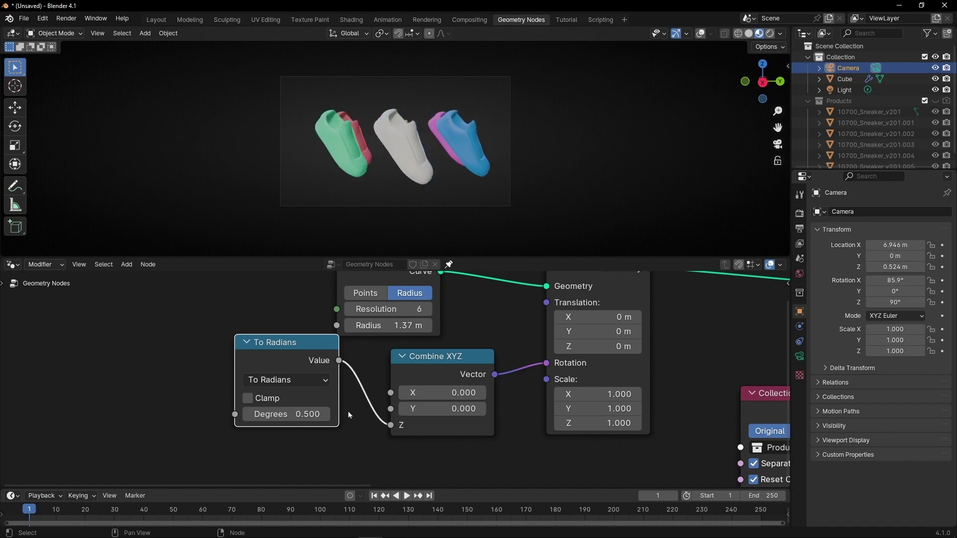
Test the circle's rotation by varying the To Radians degrees, resetting the value to 0 and entering 360.
click(302, 415)
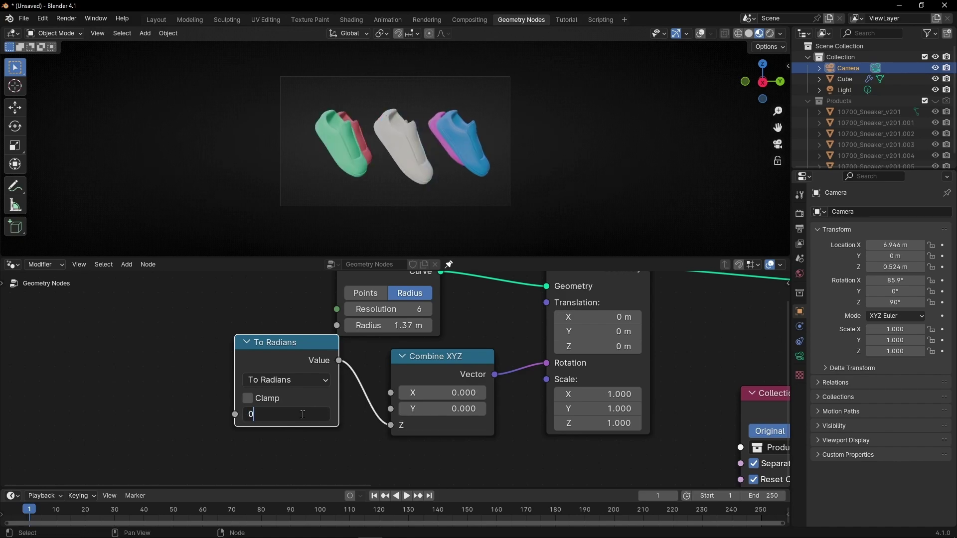
key(Return)
drag(302, 414, 725, 414)
click(289, 414)
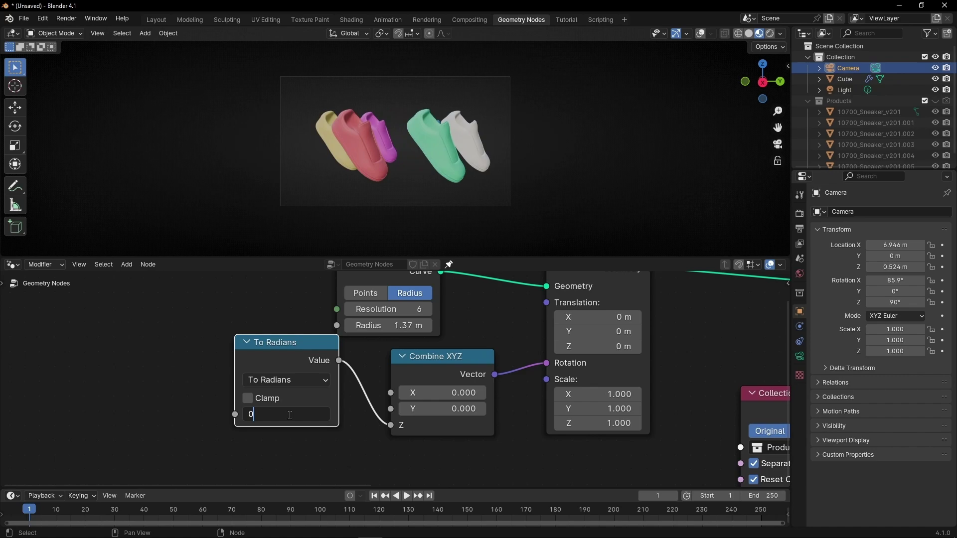
text(0)
key(Return)
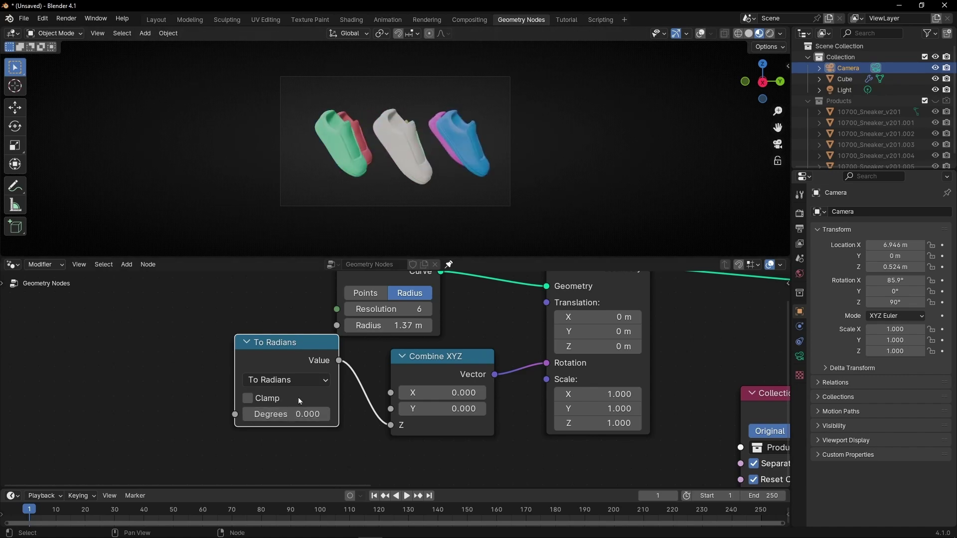
click(294, 417)
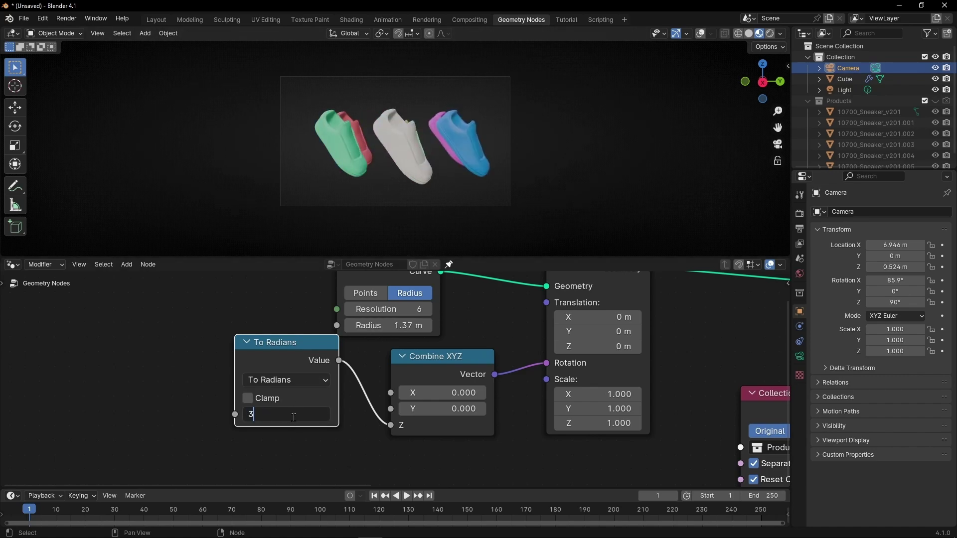
text(360)
key(Return)
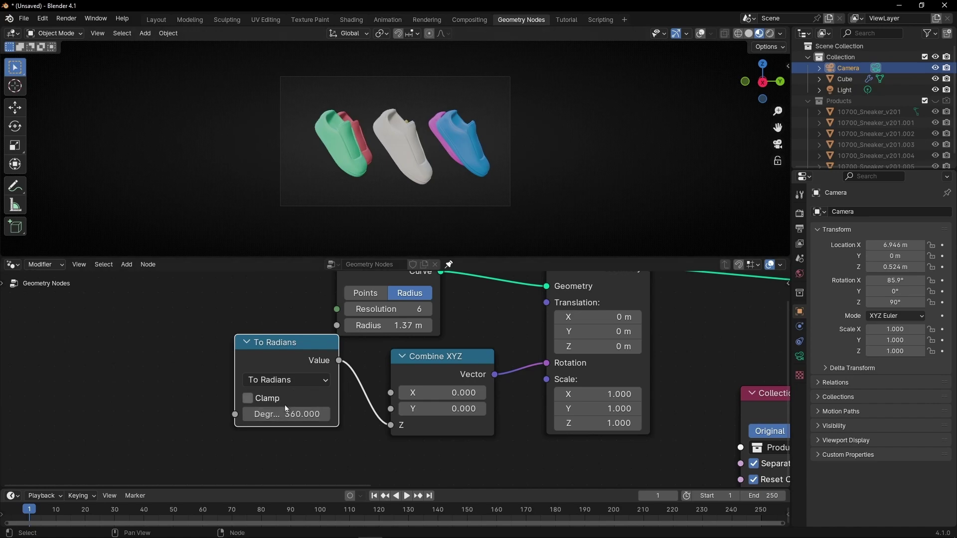
Connect the Seconds output of a new Scene Time node to the To Radians degrees and play the animation.
drag(287, 414, 132, 396)
text(sceo)
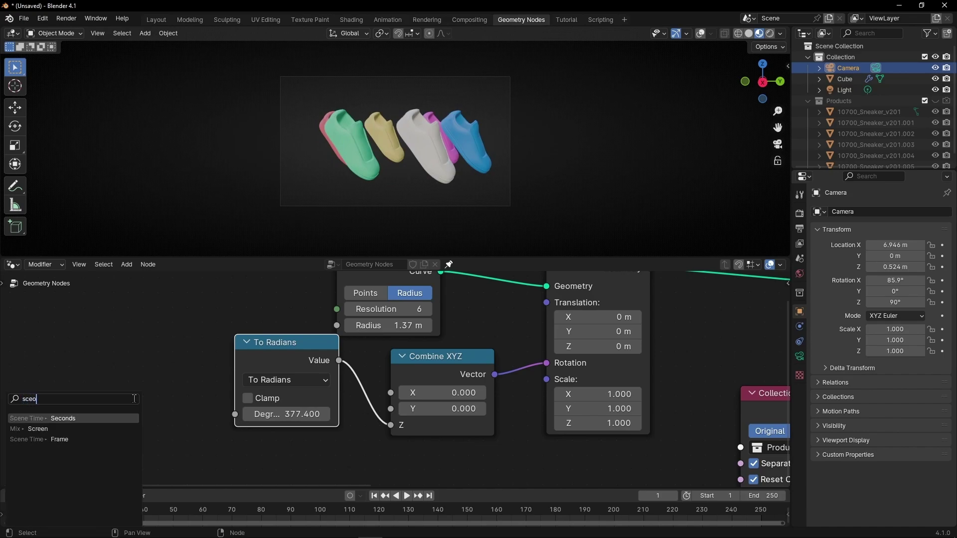
key(Return)
click(134, 399)
key(space)
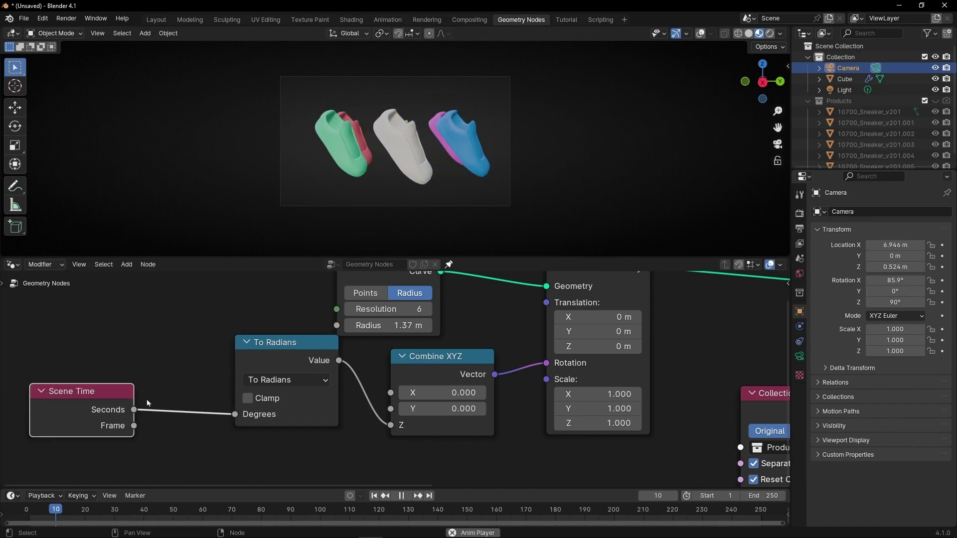
key(space)
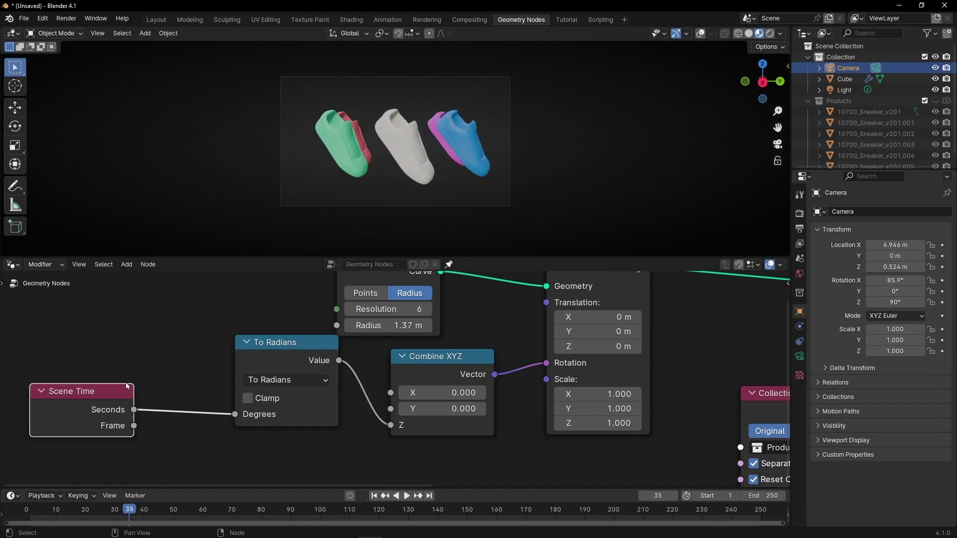
Drive the To Radians degrees from Scene Time's Frame output instead of Seconds and preview the animation.
drag(134, 426, 235, 420)
key(space)
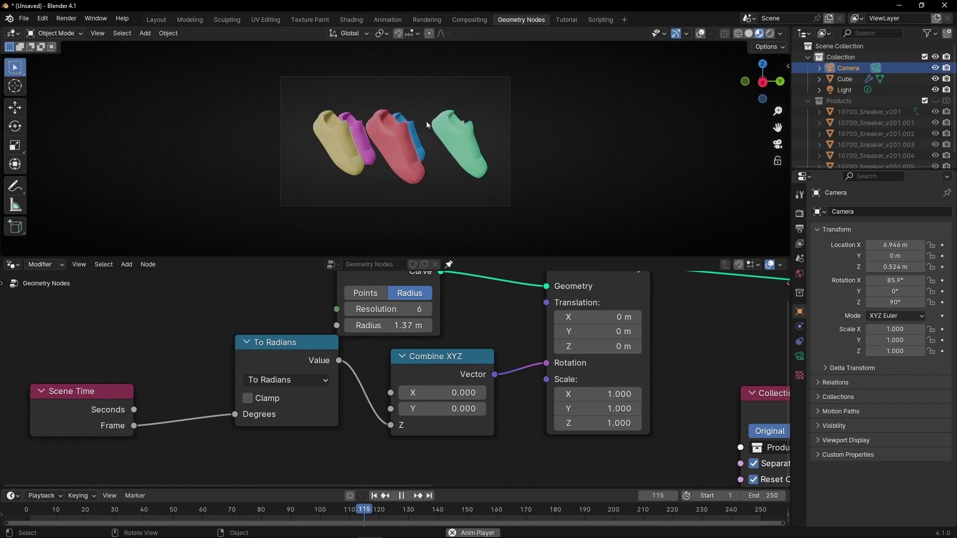
key(space)
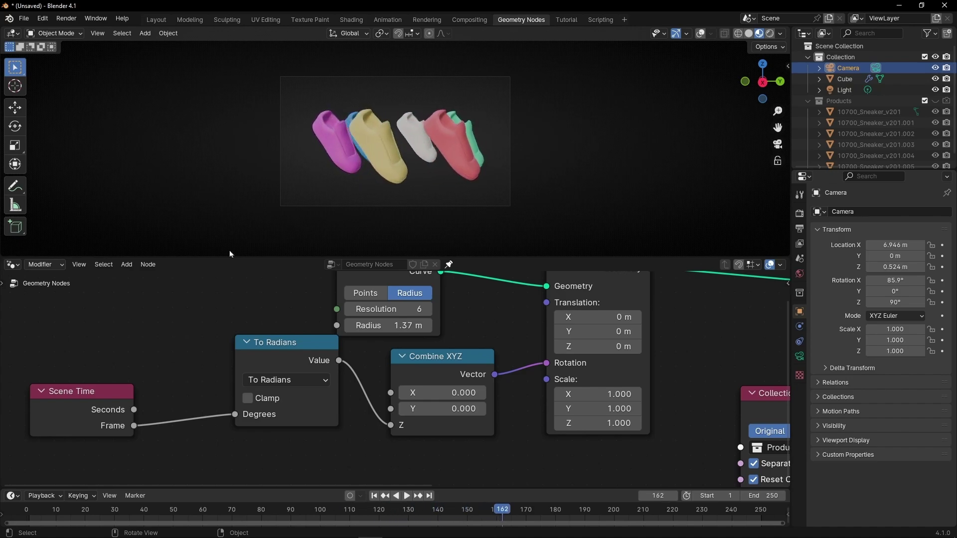
Insert a Math node set to Multiply between Scene Time and To Radians.
key(shift+a)
text(math)
key(Return)
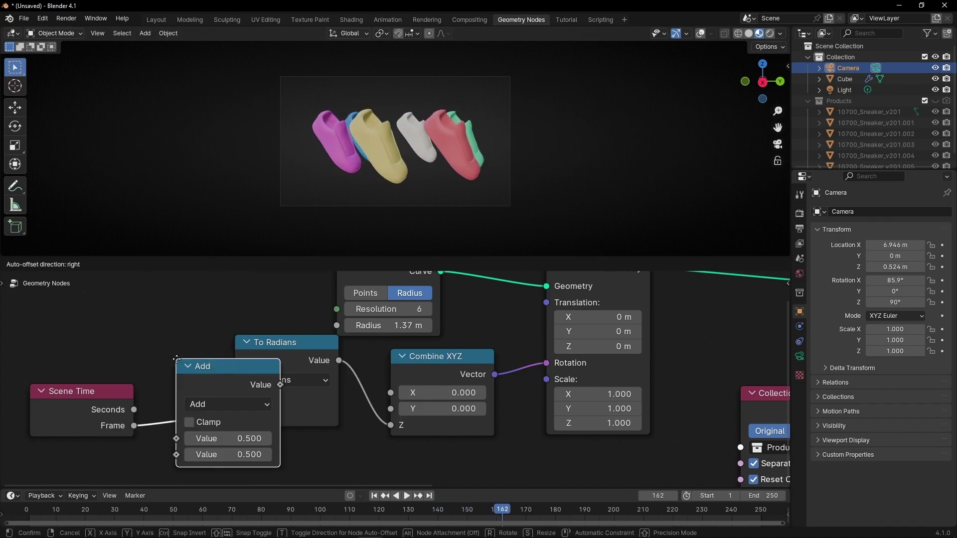
click(193, 359)
click(239, 404)
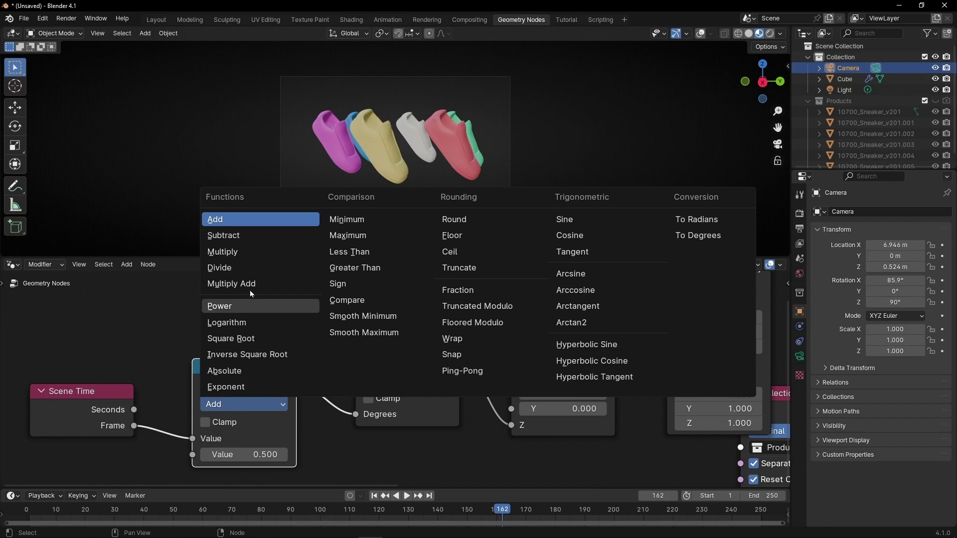
click(249, 253)
drag(246, 367, 224, 349)
Speed up the rotation by setting the Multiply value to 4.600 and play the animation.
click(221, 436)
text(2.4)
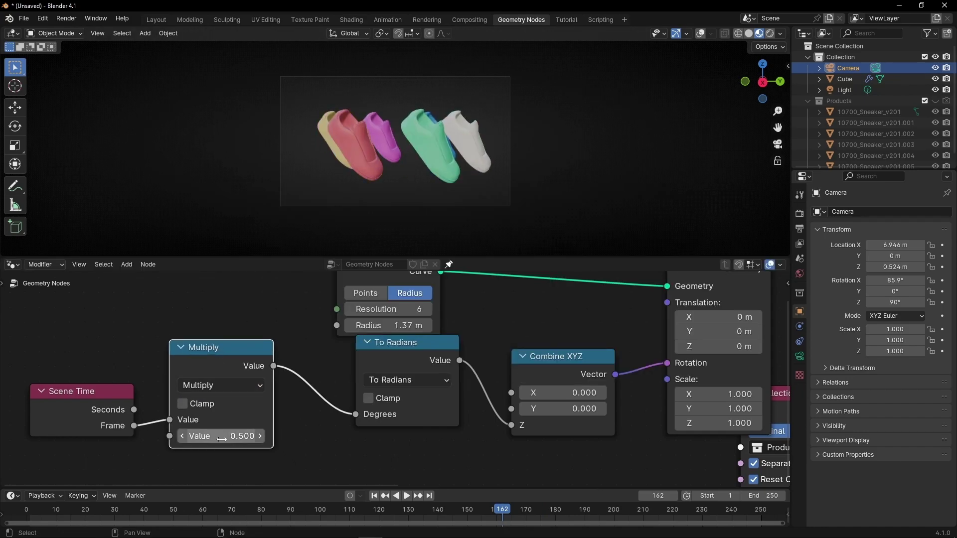
key(Return)
drag(221, 436, 240, 436)
key(space)
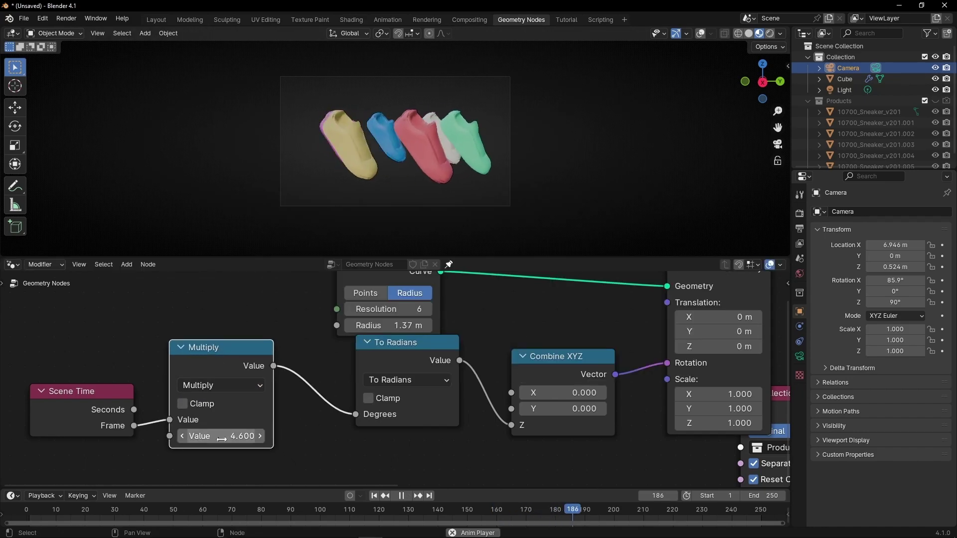
Remove the Multiply node while keeping Frame linked to To Radians, and replay the animation from the start.
key(shift+Left)
key(ctrl+x)
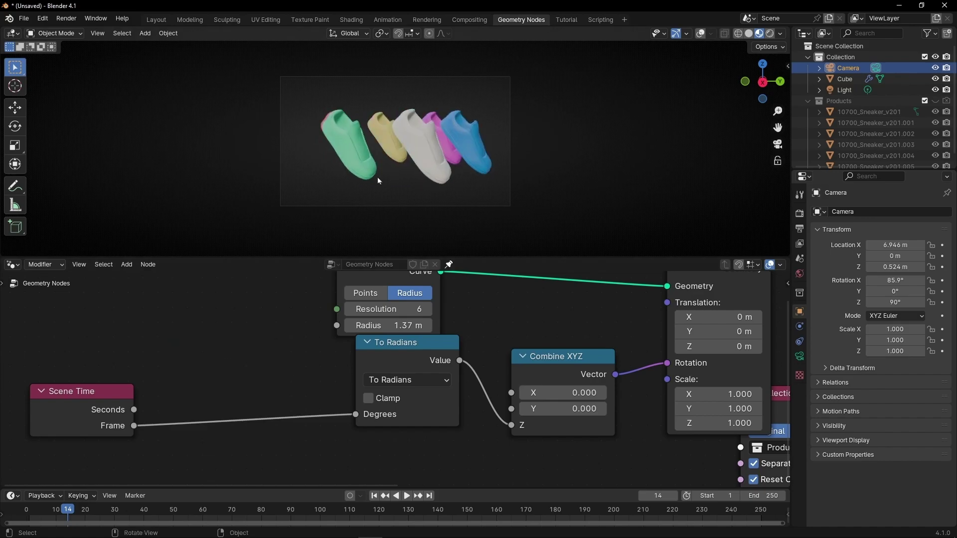
key(space)
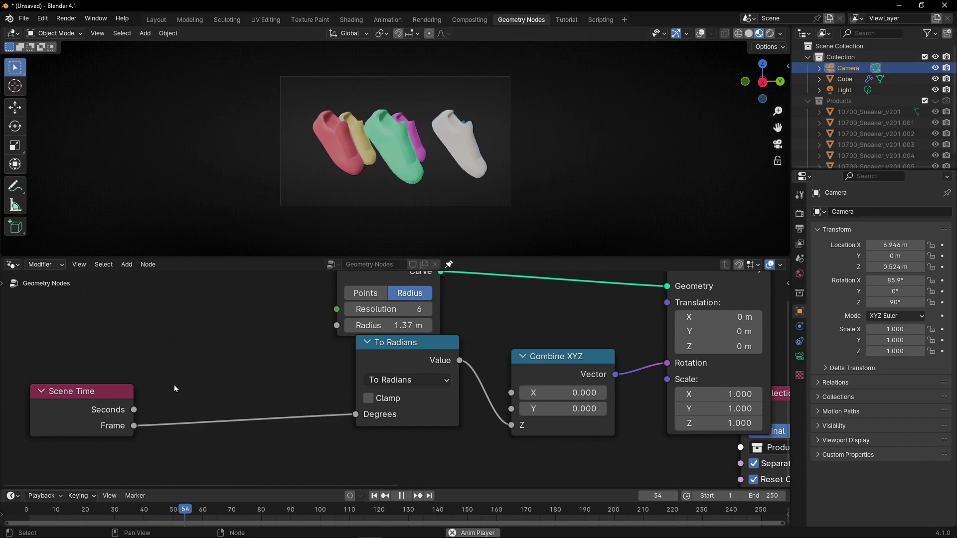
key(space)
Move Scene Time closer to To Radians, cut the link between them and reposition the To Radians node.
drag(100, 393, 194, 382)
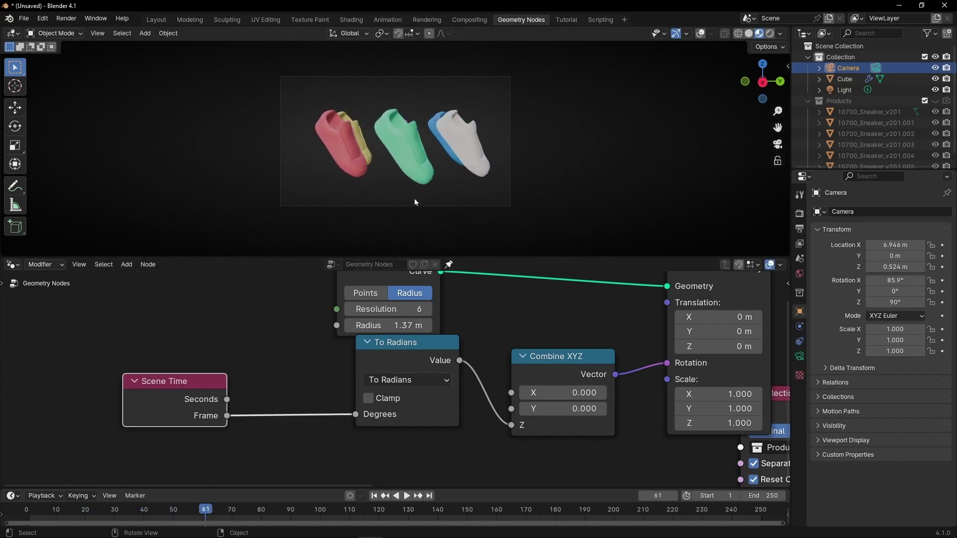
ctrl+right_drag(290, 394, 289, 424)
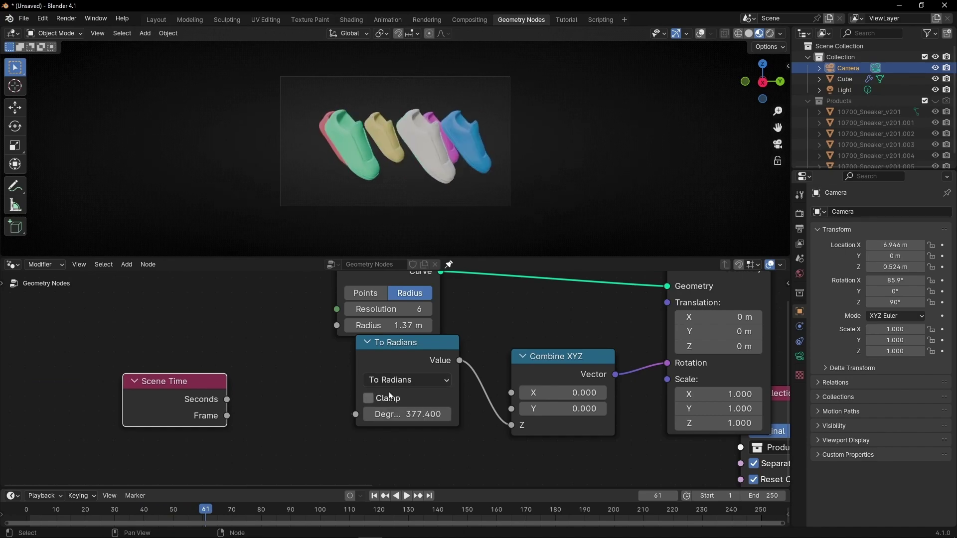
drag(390, 396, 368, 408)
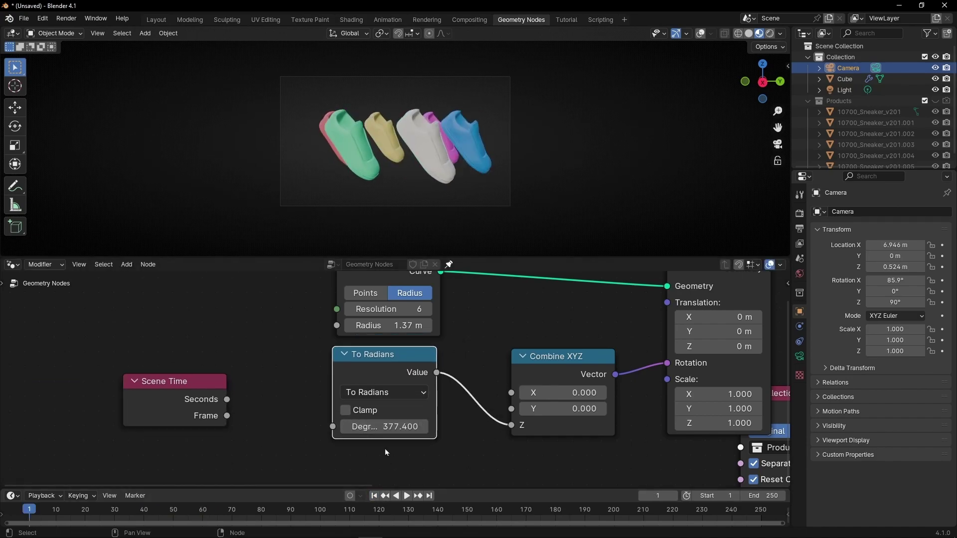
Set the To Radians degrees to 0 and insert a keyframe for it at frame 1.
click(385, 426)
text(0)
key(Return)
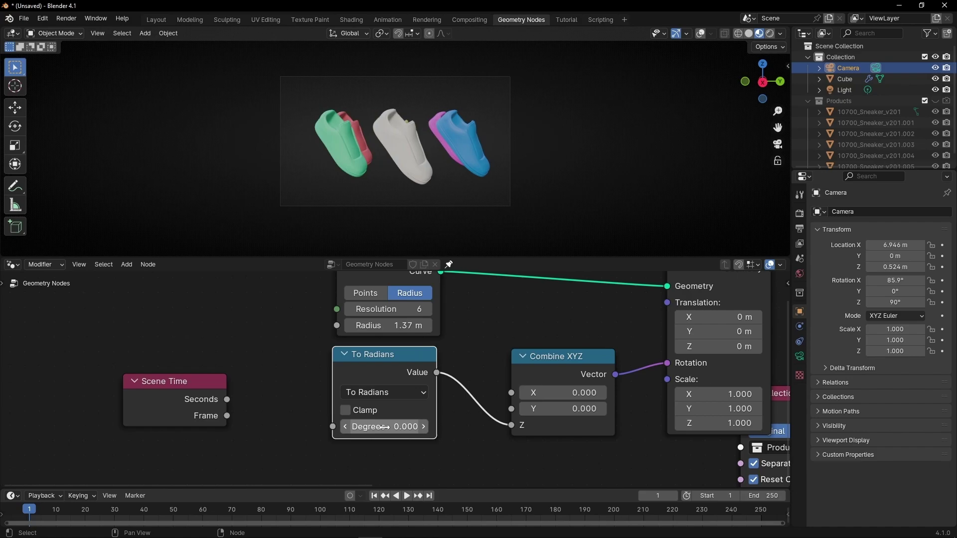
key(Up)
right_click(384, 426)
click(371, 406)
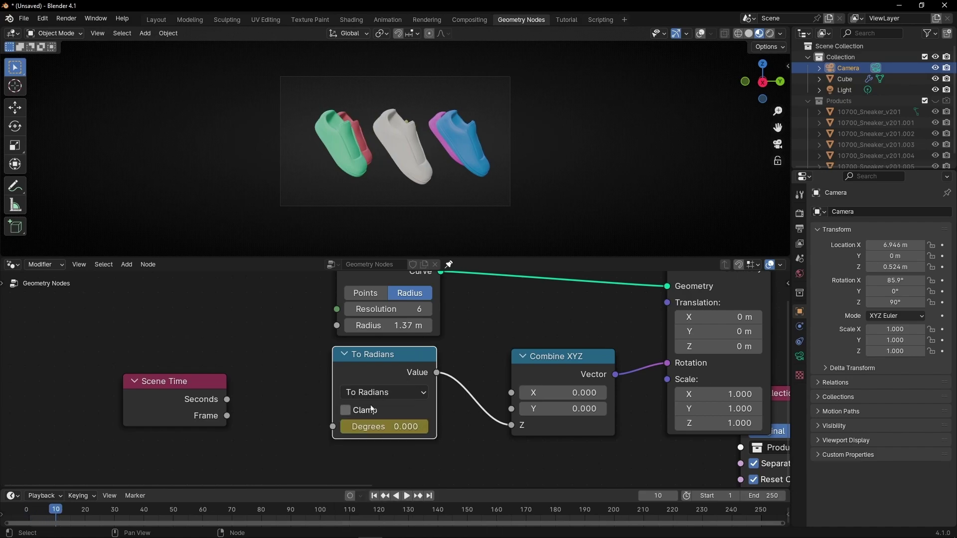
Advance to frame 19 and try rotating the sneakers by raising the To Radians degrees to 18.800.
key(Right)
key(Right)
key(Right)
key(Right)
key(Right)
key(Right)
key(Right)
key(Right)
key(Right)
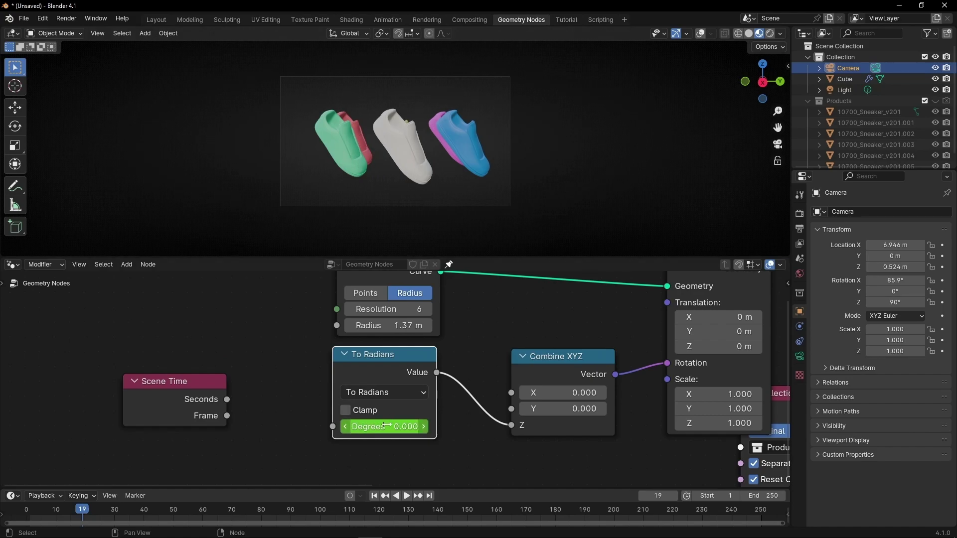
drag(394, 426, 418, 426)
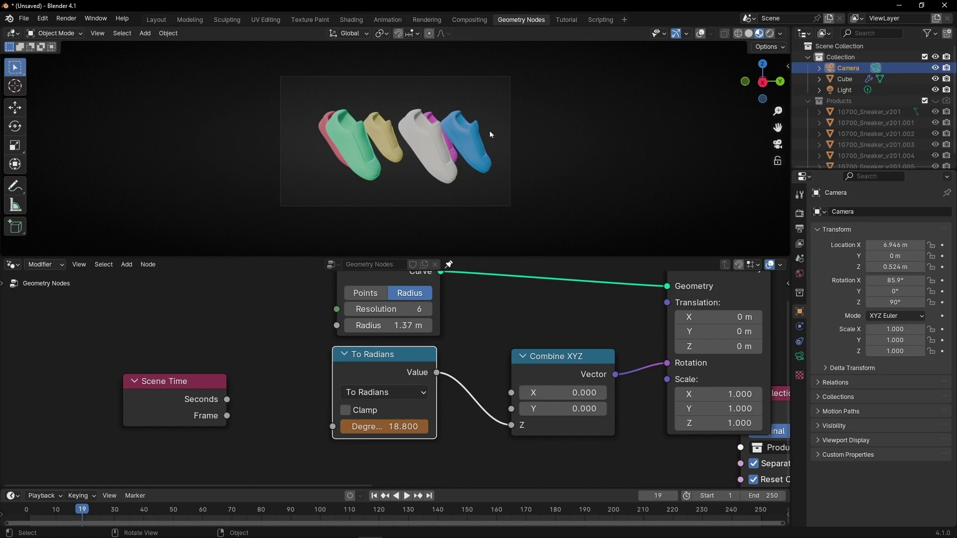
Set the To Radians degrees to 360/6 and insert a keyframe for it at frame 19.
click(384, 423)
key(BackSpace)
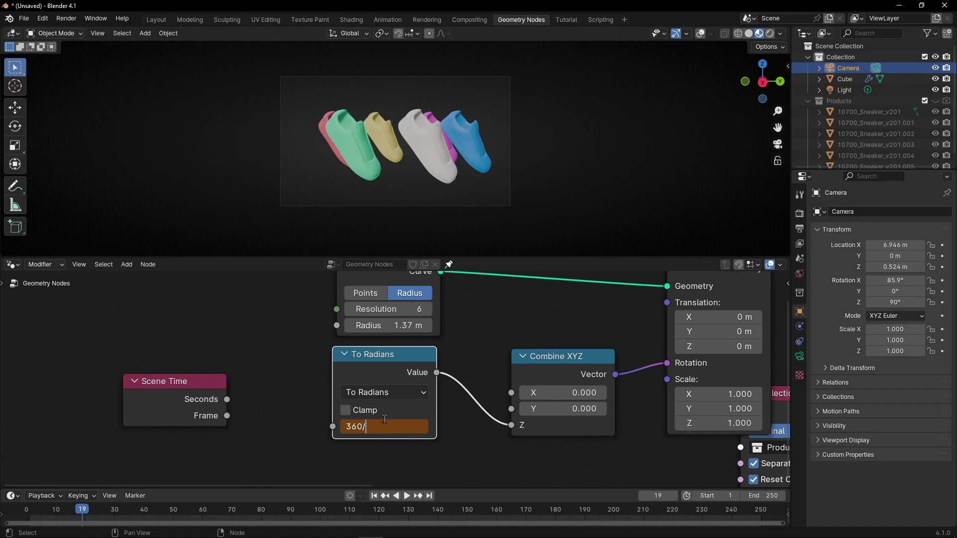
text(360/6)
key(Return)
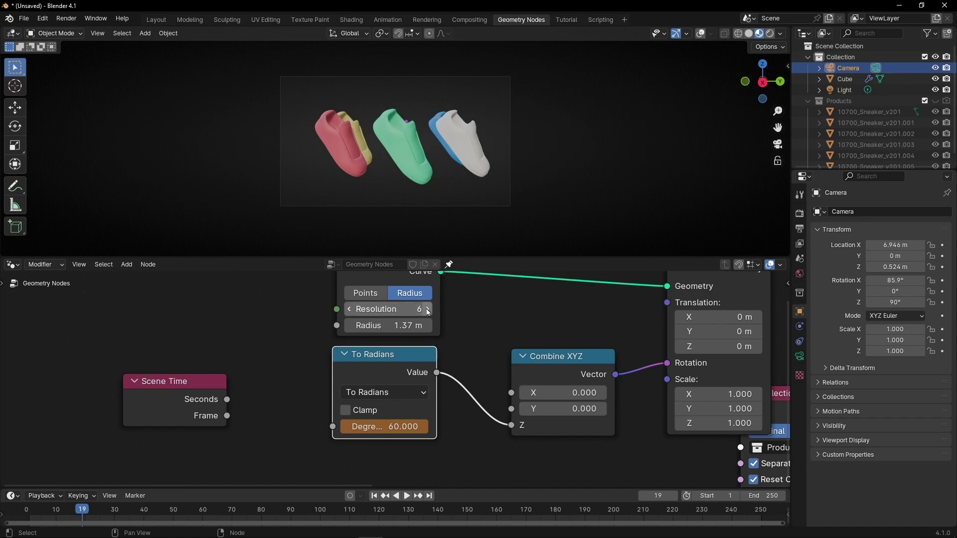
right_click(393, 427)
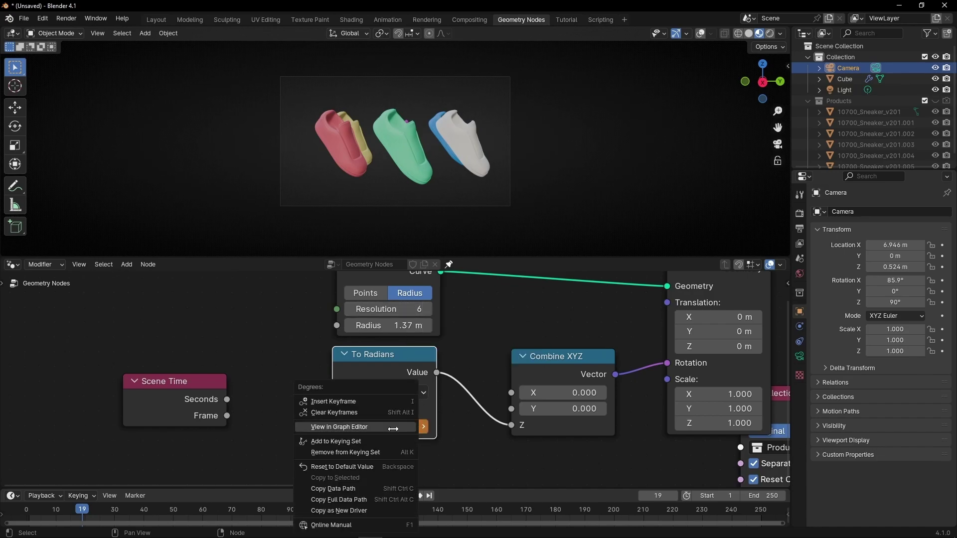
click(389, 402)
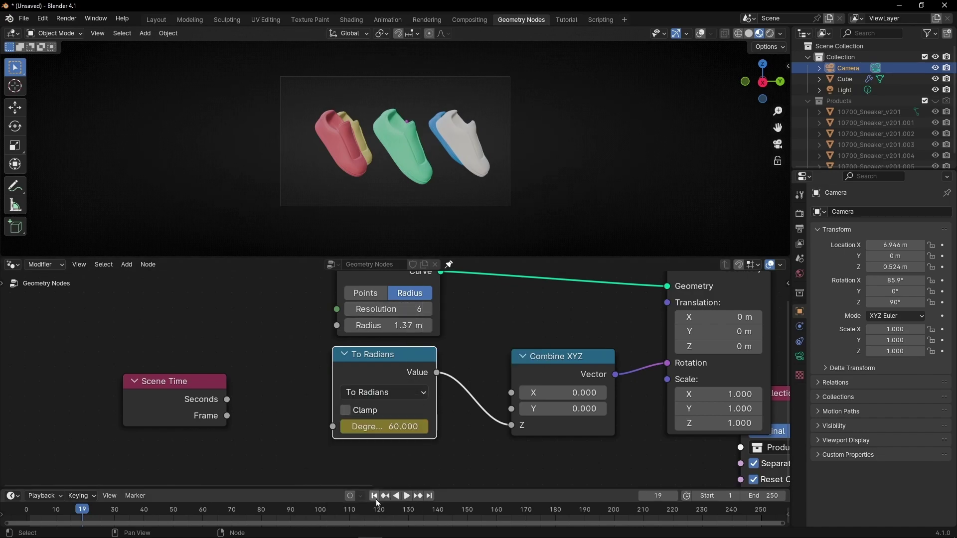
Return to frame 1, enlarge the timeline area and select the sneaker display object to show its keyframes.
click(374, 496)
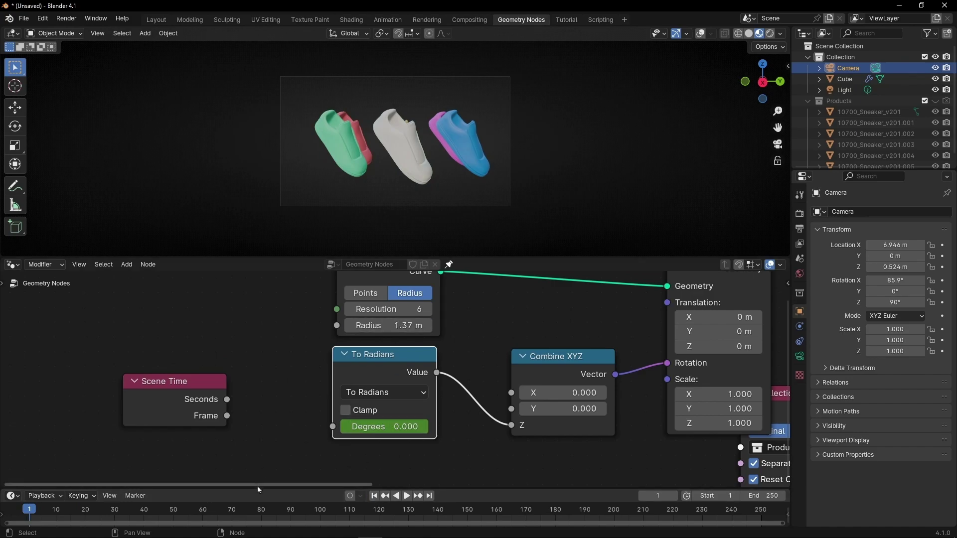
drag(257, 486, 257, 464)
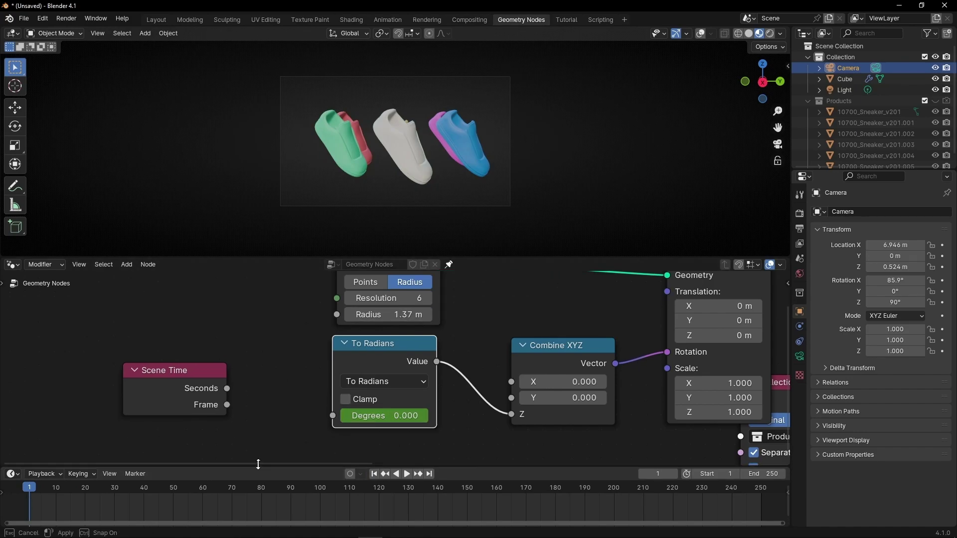
click(393, 157)
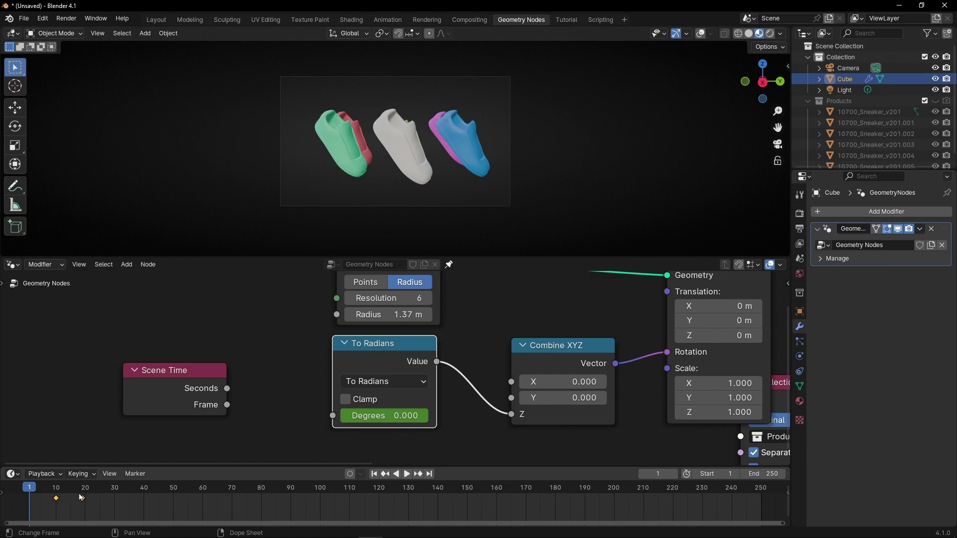
Play the keyframed rotation twice, each time starting from frame 1.
key(space)
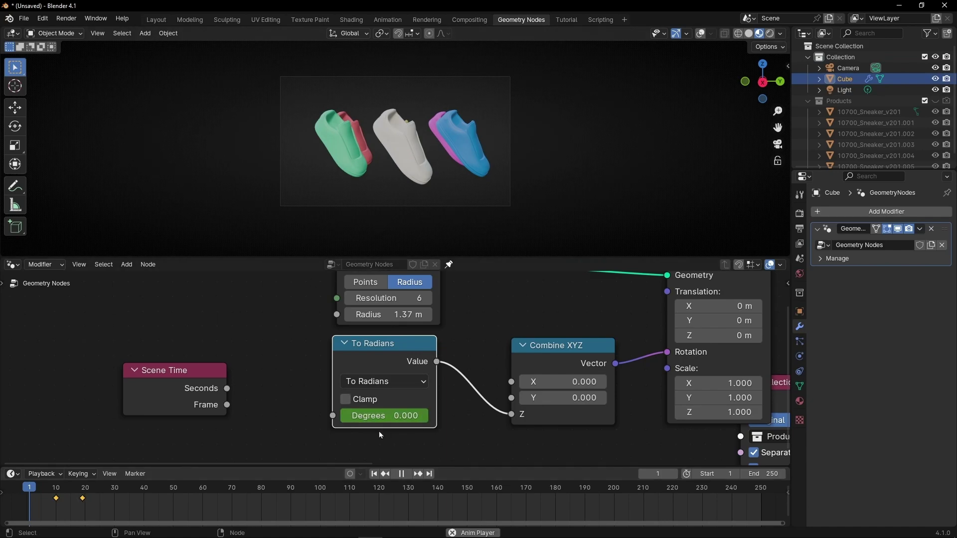
key(space)
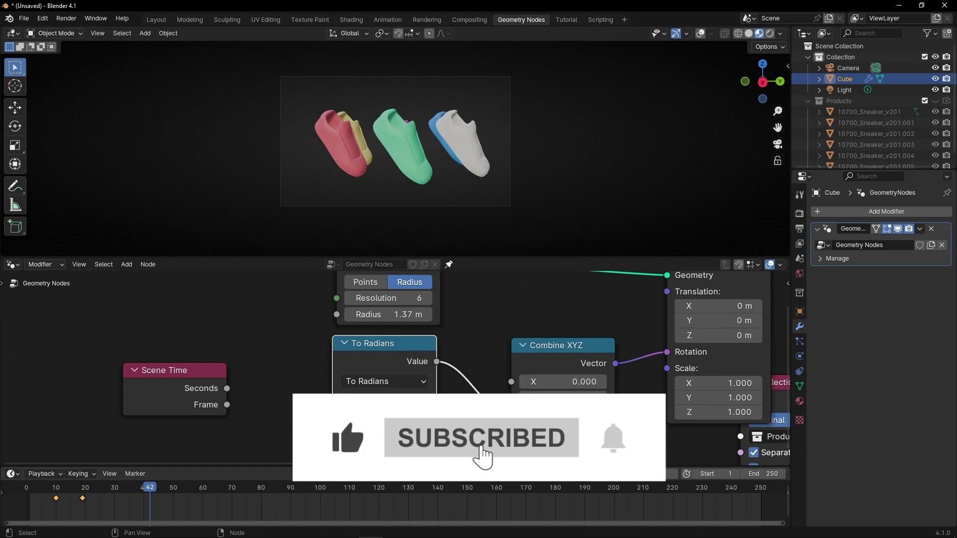
key(shift+Left)
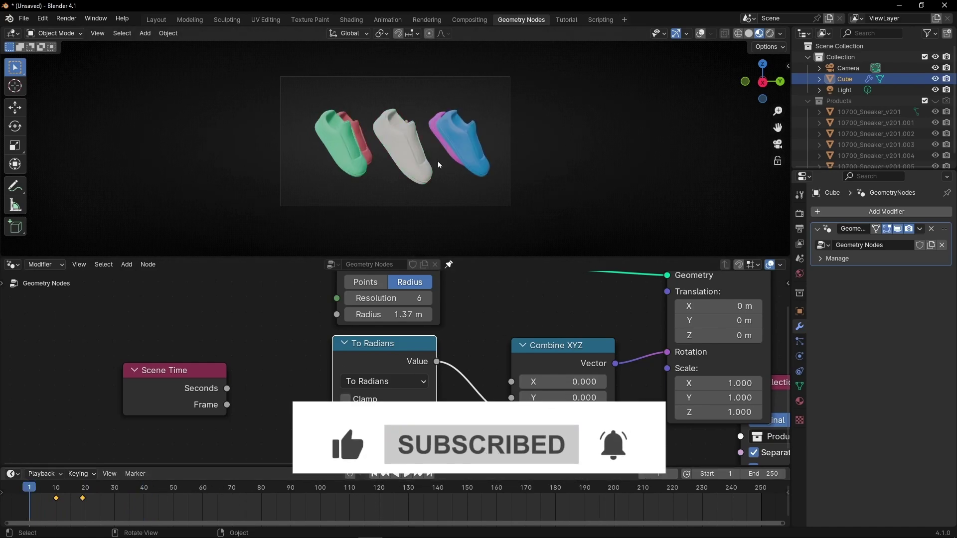
key(space)
key(space)
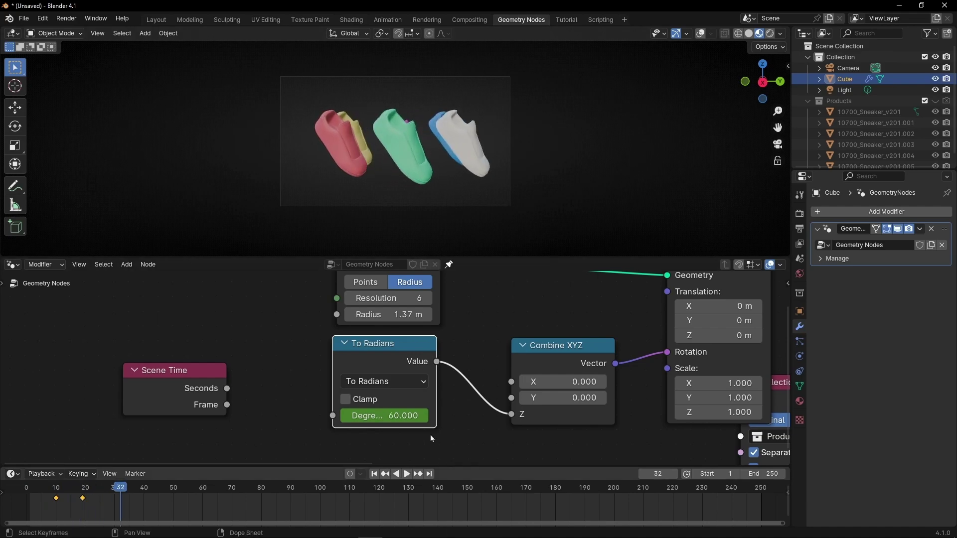
Clear the Degrees keyframes on To Radians, link Scene Time's Frame output to Degrees and play the animation.
right_click(386, 417)
click(356, 415)
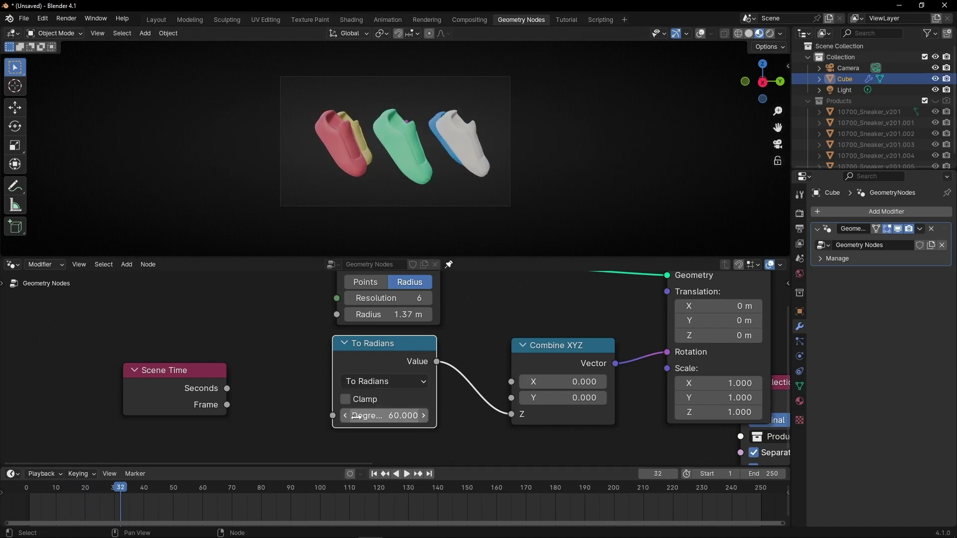
drag(228, 405, 336, 415)
key(space)
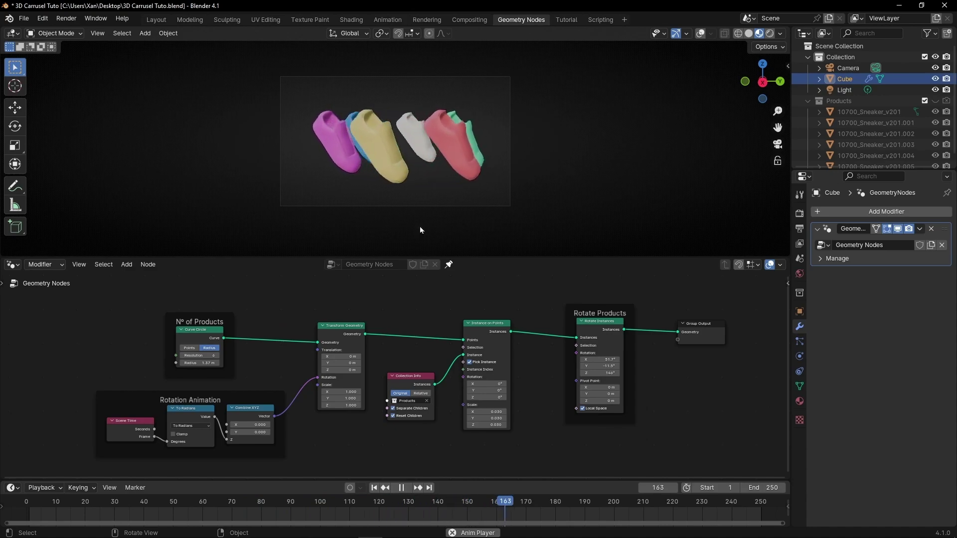
key(space)
Insert a Math node set to Multiply with value 0.500 between Scene Time's Frame output and To Radians.
middle_drag(167, 388, 234, 390)
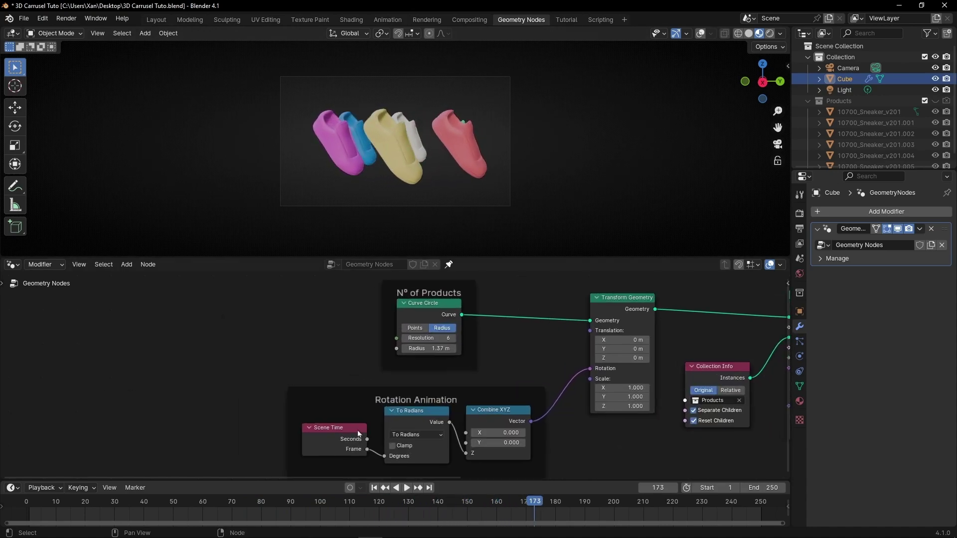
scroll(358, 434, up, 2)
drag(324, 395, 211, 404)
drag(415, 375, 331, 377)
click(338, 419)
click(345, 282)
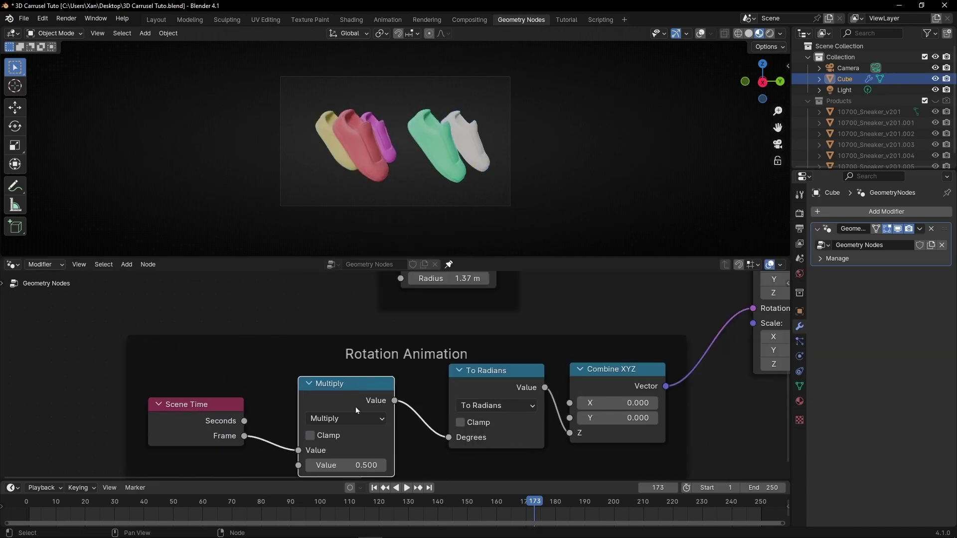
click(348, 465)
key(Return)
Draw an annotation arrow pointing right beneath the sneakers and play the animation briefly.
mouse_move(346, 212)
mouse_down()
mouse_move(455, 223)
mouse_move(517, 208)
mouse_move(485, 202)
mouse_move(519, 209)
mouse_move(495, 217)
mouse_up()
key(space)
key(space)
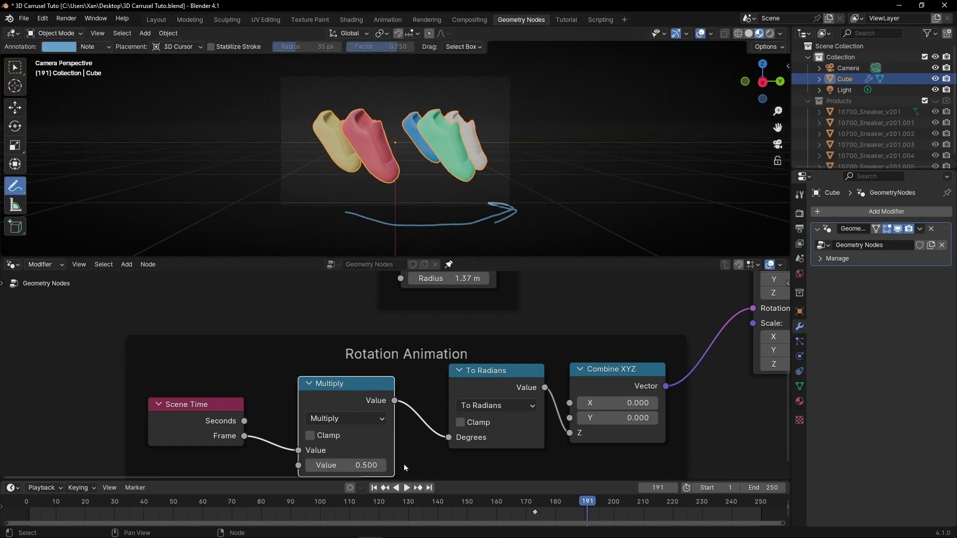
Set the Multiply node's value to -1 to reverse the rotation.
click(344, 466)
text(-)
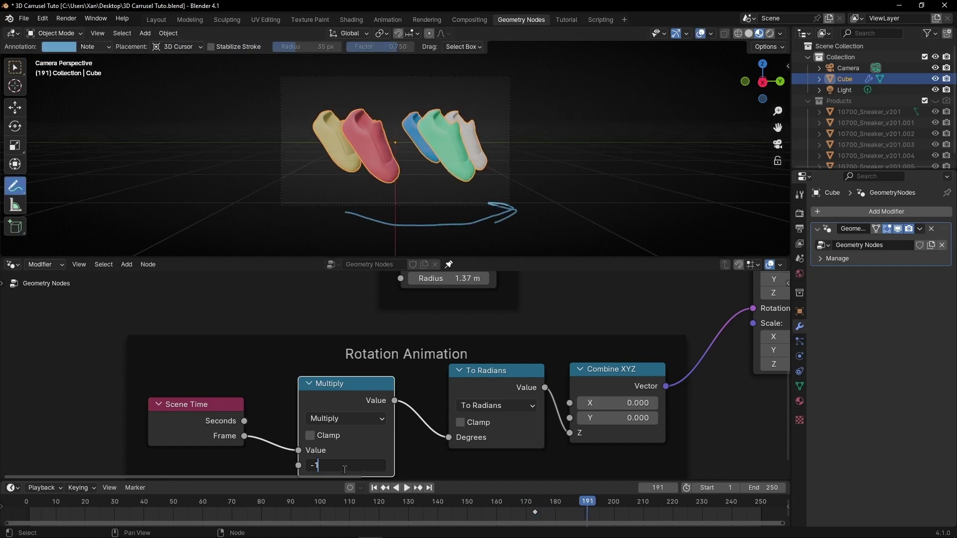
text(1)
key(Return)
Replace the annotation with an arrow pointing left, play the reversed rotation and erase the arrow.
mouse_move(516, 208)
ctrl+mouse_down()
mouse_move(418, 231)
mouse_move(357, 221)
mouse_move(388, 205)
mouse_move(391, 241)
ctrl+mouse_up()
key(space)
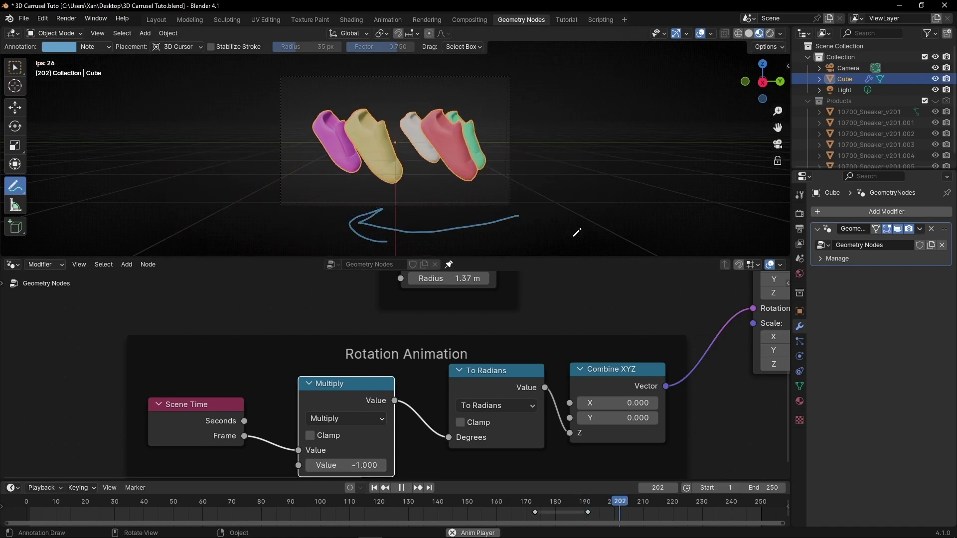
key(space)
ctrl+drag(528, 219, 349, 225)
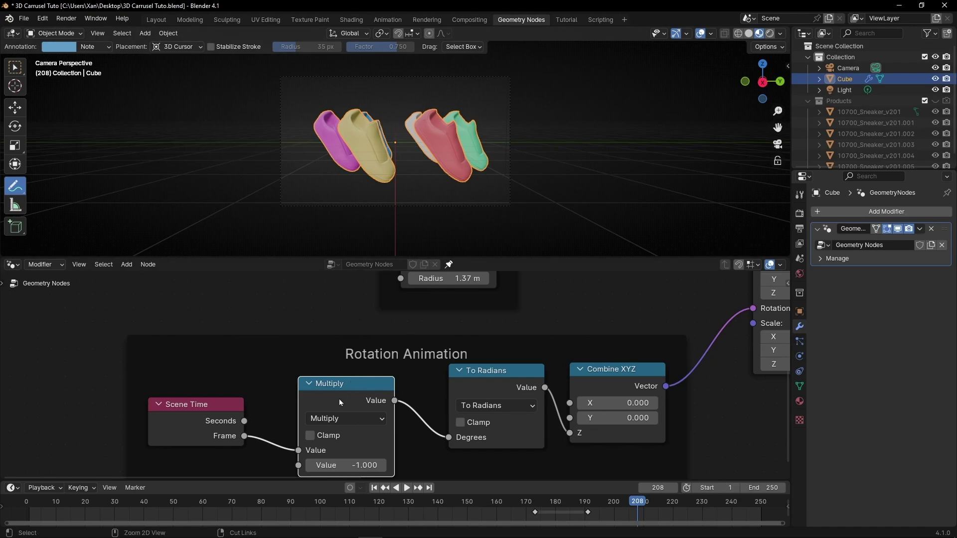
Remove the Multiply node while keeping Frame linked to To Radians, and play the animation.
key(ctrl+x)
key(space)
key(space)
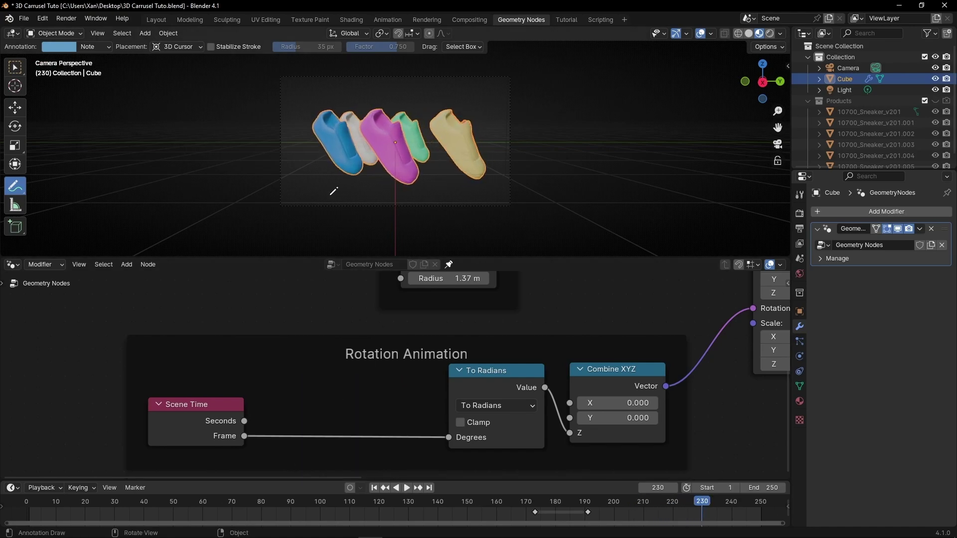
Return to frame 1, sketch annotation arrows radiating outward from the display's centre, and erase them.
key(shift+Left)
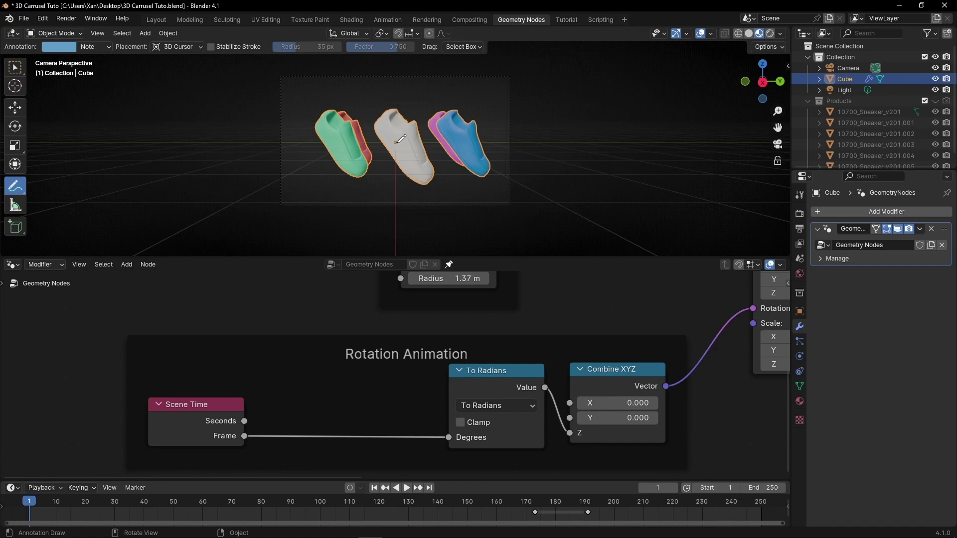
key(i)
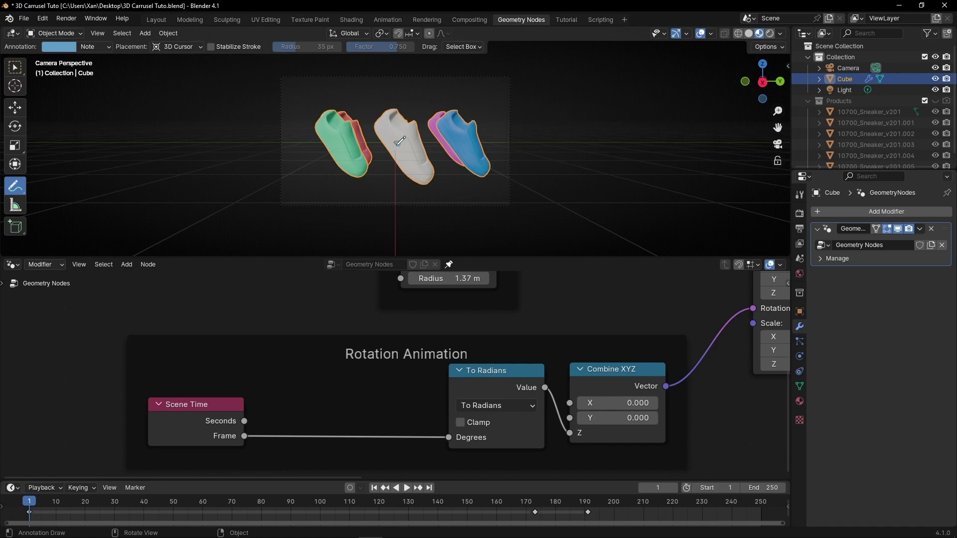
drag(465, 145, 503, 147)
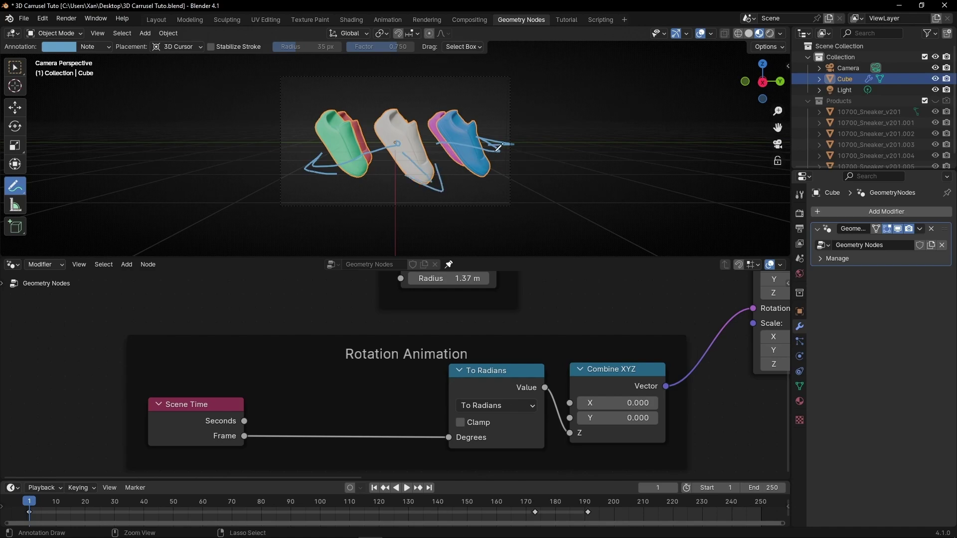
ctrl+drag(449, 194, 379, 215)
Move to frame 10 and insert a keyframe for the Curve Circle radius of 1.37 m.
middle_drag(443, 351, 366, 436)
mouse_move(363, 363)
mouse_down()
mouse_move(448, 362)
mouse_move(364, 362)
mouse_up()
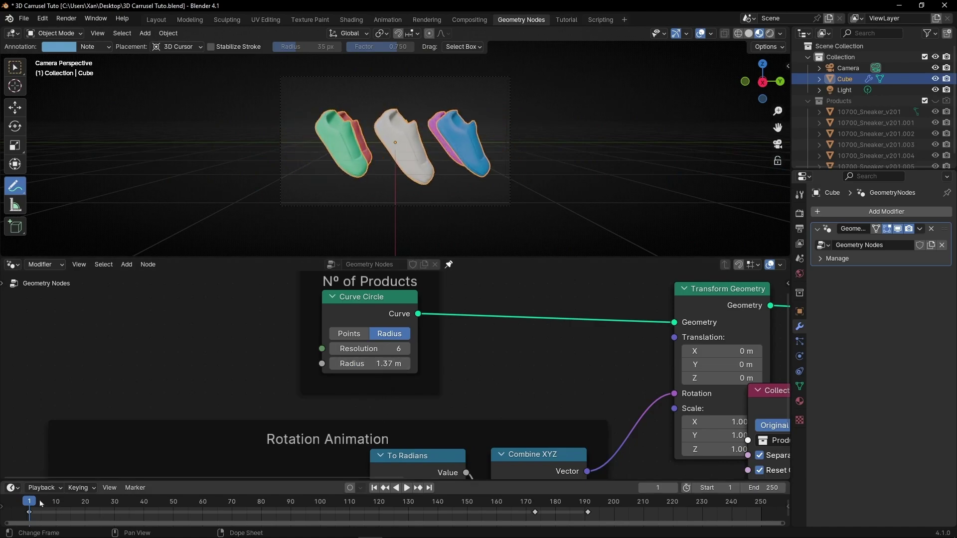
drag(41, 504, 56, 504)
right_click(367, 364)
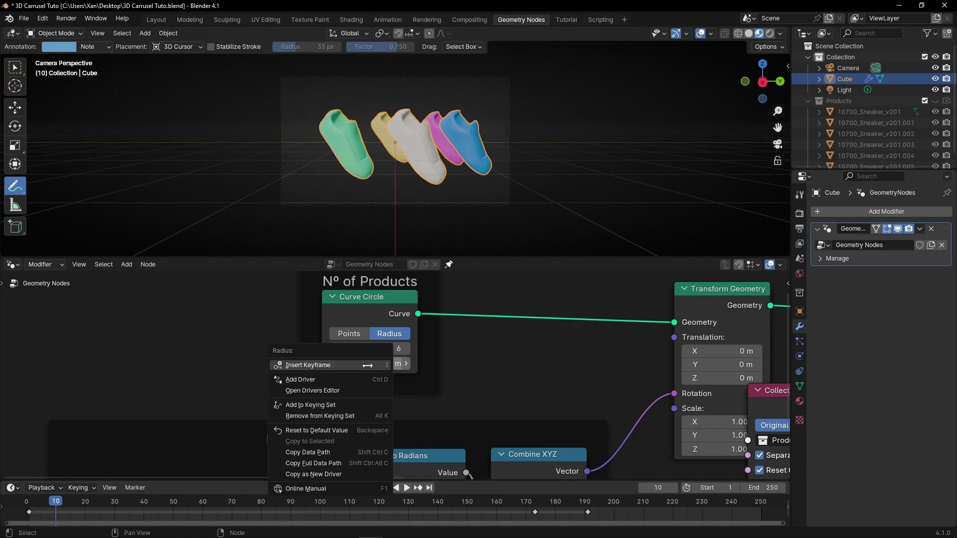
click(334, 365)
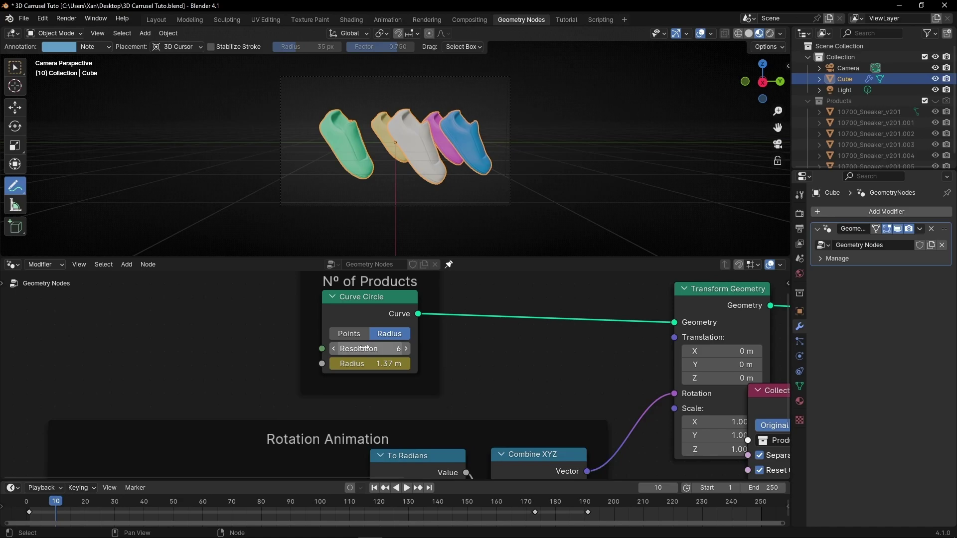
Set the Curve Circle radius to 0 m at frame 1, insert a keyframe for it and play the animation.
click(374, 487)
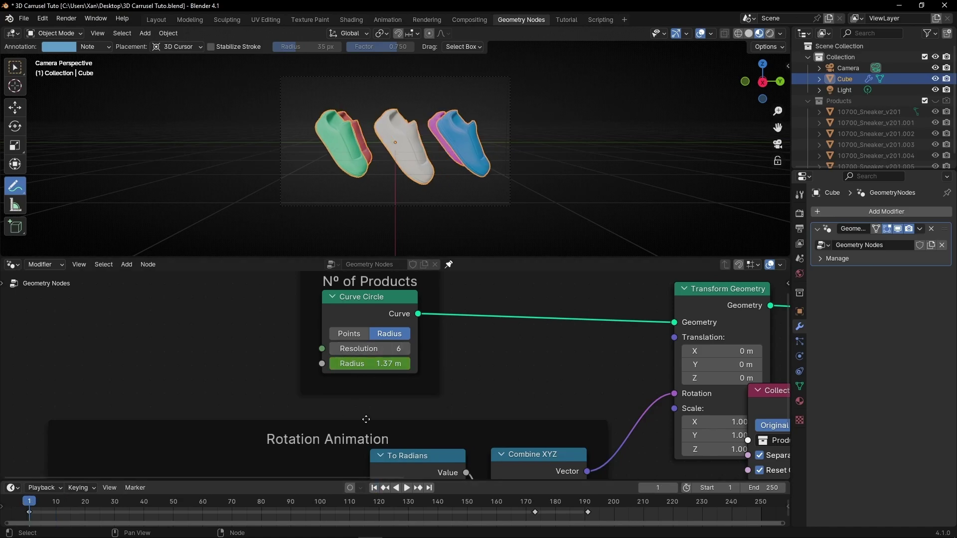
click(370, 364)
text(0)
key(Return)
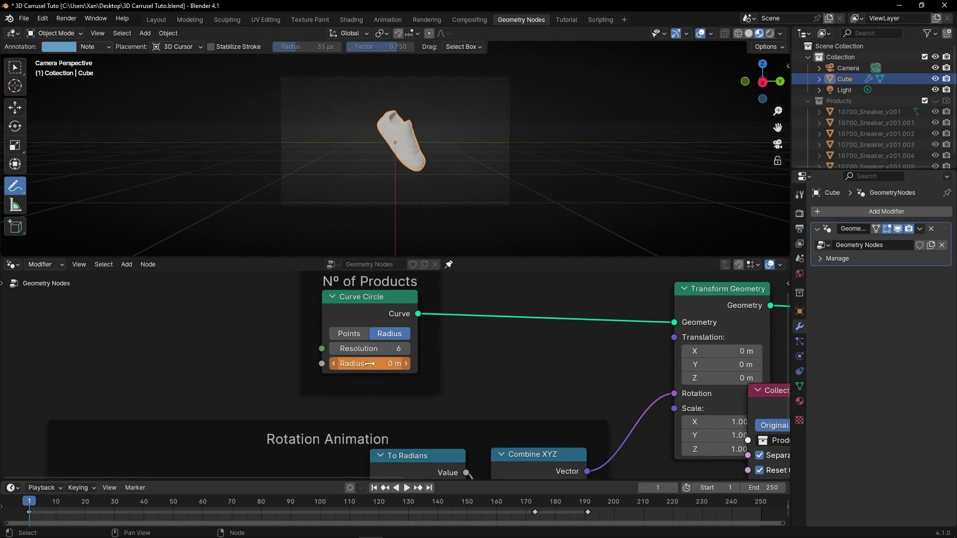
right_click(370, 364)
click(330, 365)
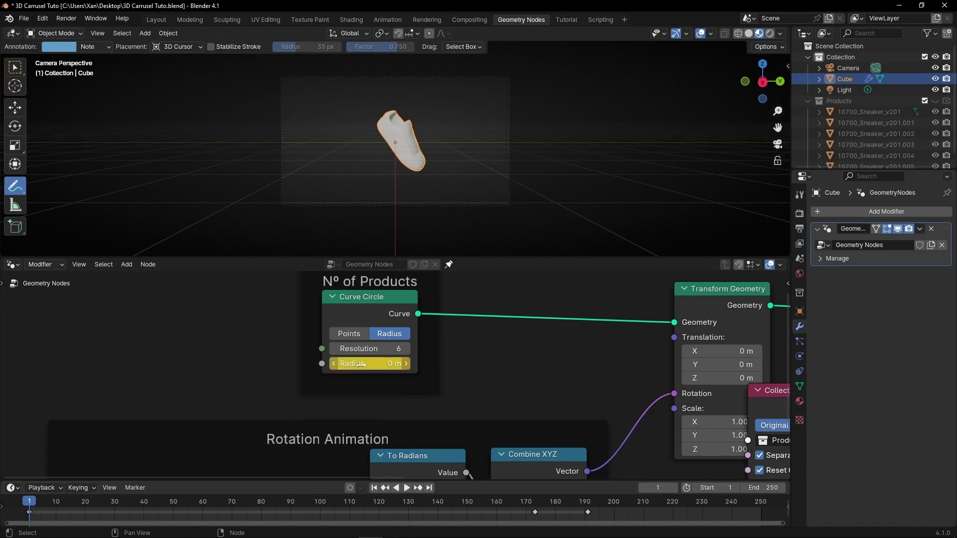
key(space)
key(space)
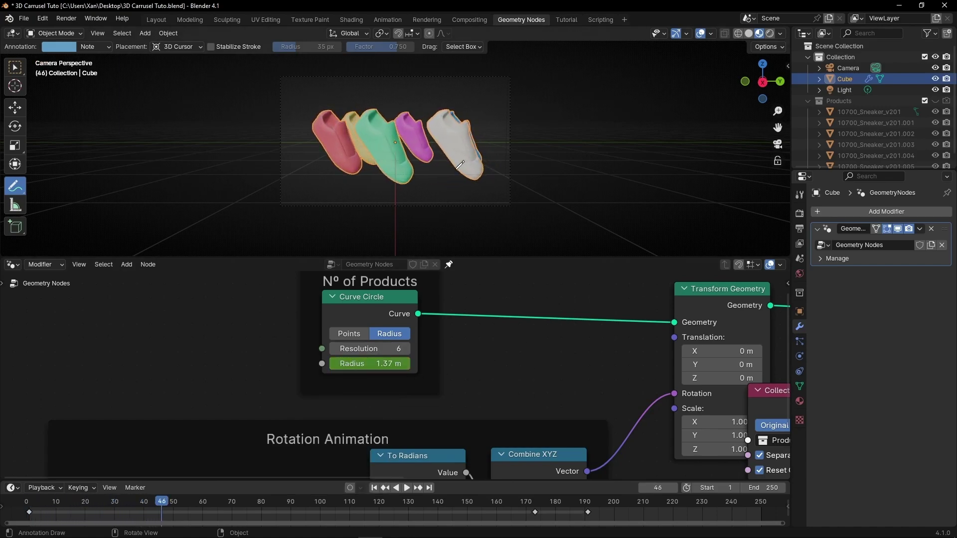
Fit the camera frame to the viewport, hide the viewport overlays and switch back to the Select Box tool.
key(Home)
click(699, 34)
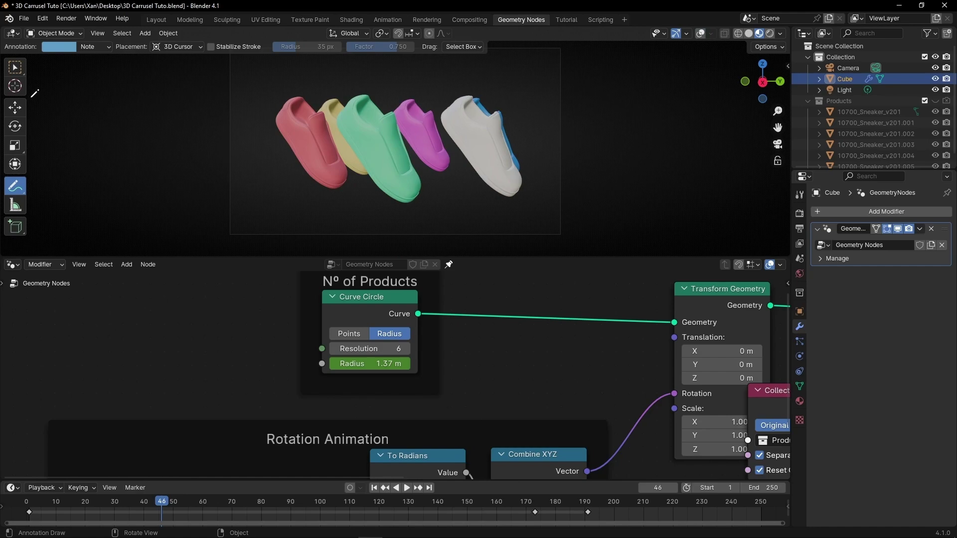
click(15, 68)
Play the expanding sneaker animation from frame 1, then return the playhead to its previous frame.
click(374, 488)
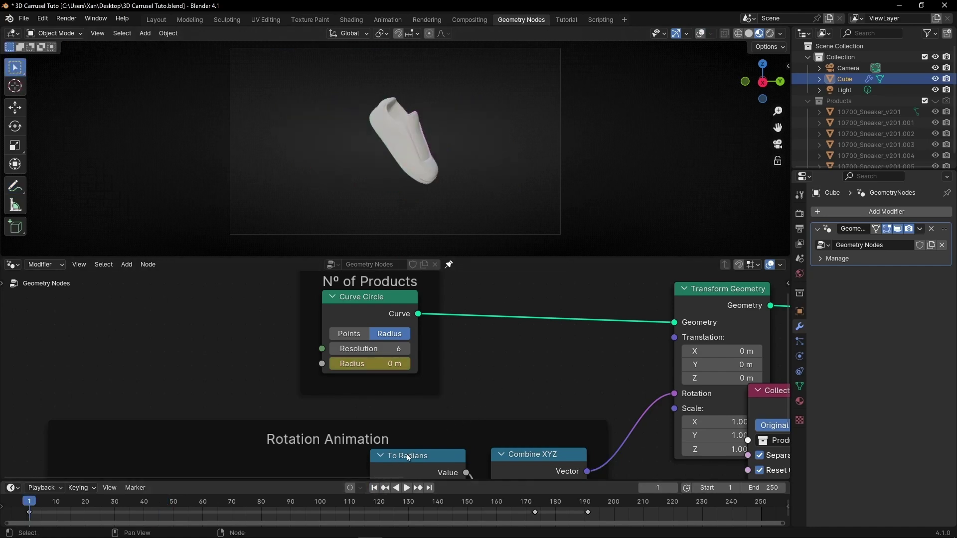
key(space)
key(Escape)
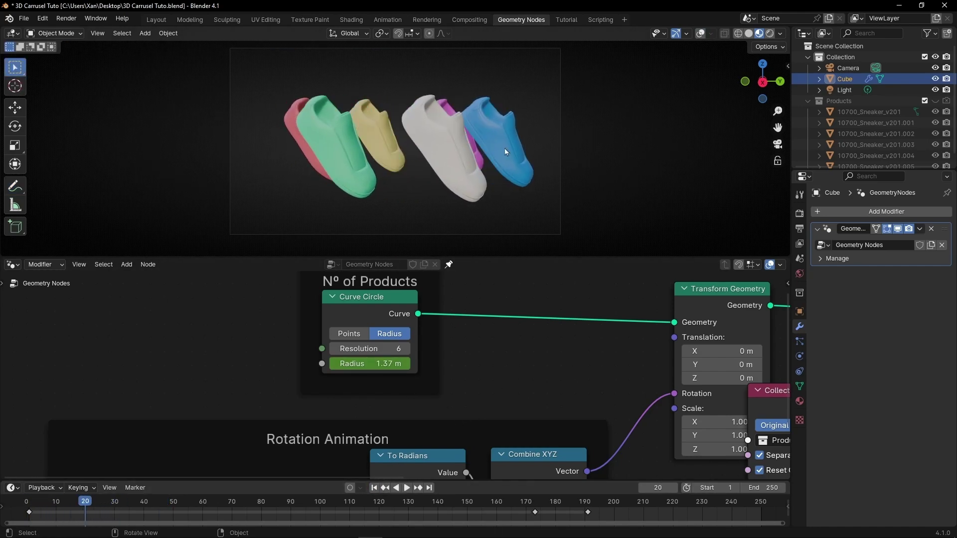
Enlarge the timeline area, change it to a Graph Editor and frame the Curve Circle radius curve in it.
drag(228, 479, 228, 347)
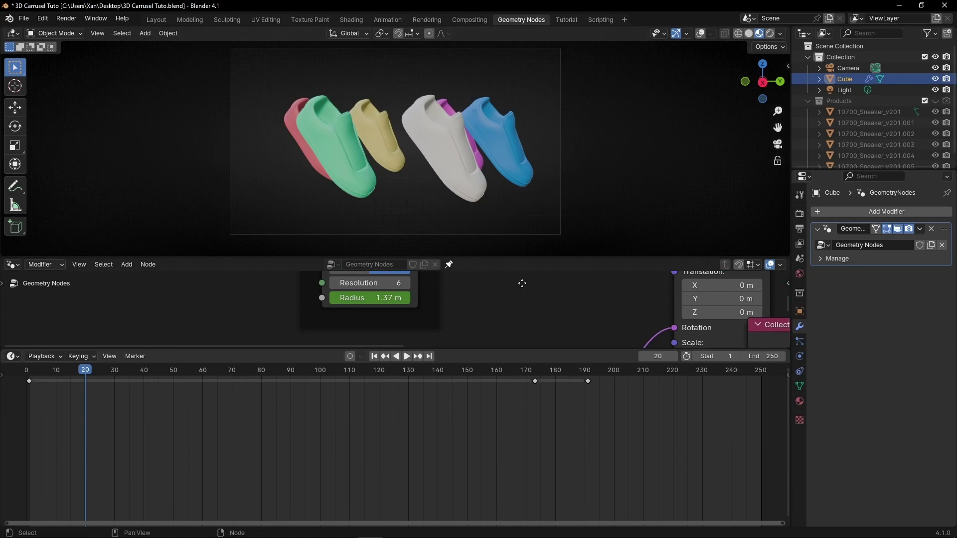
middle_drag(522, 283, 500, 278)
click(363, 309)
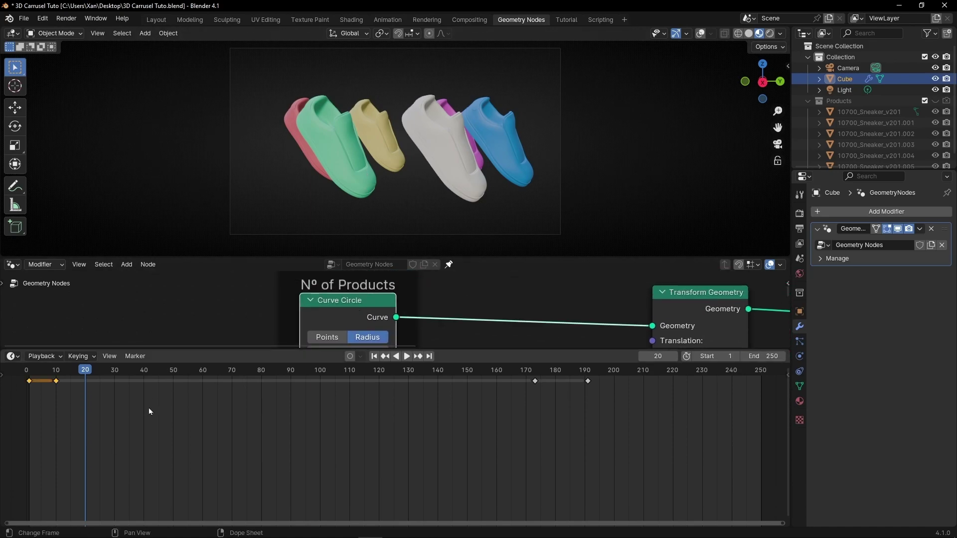
click(12, 355)
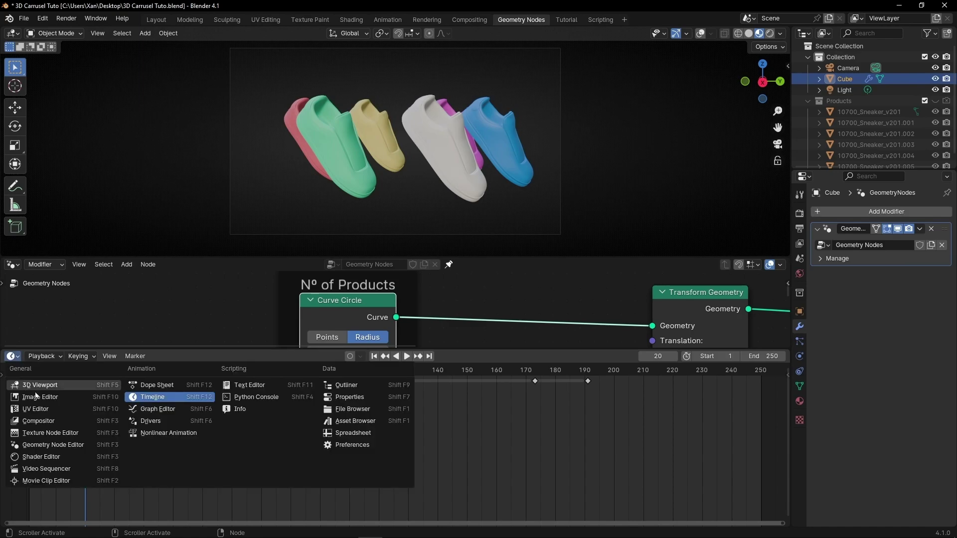
click(157, 409)
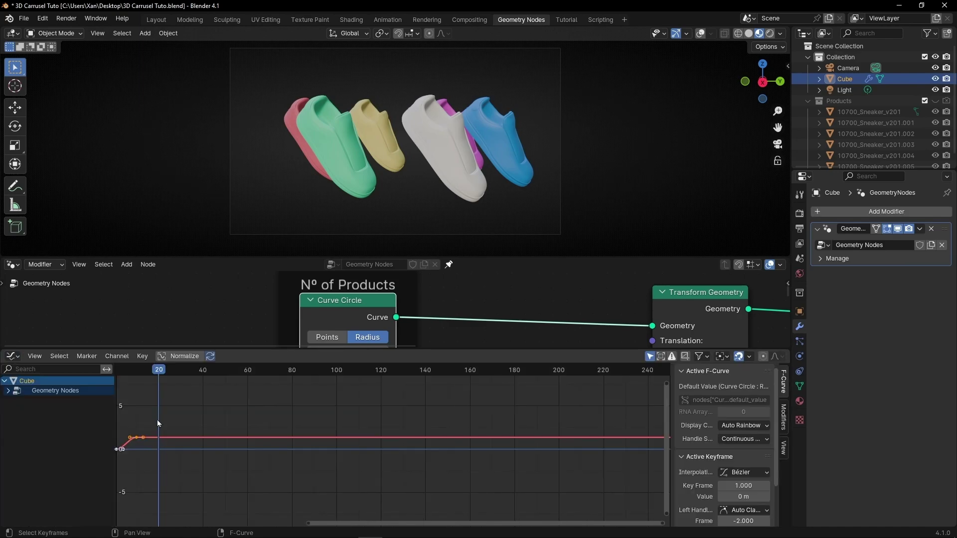
drag(157, 419, 121, 447)
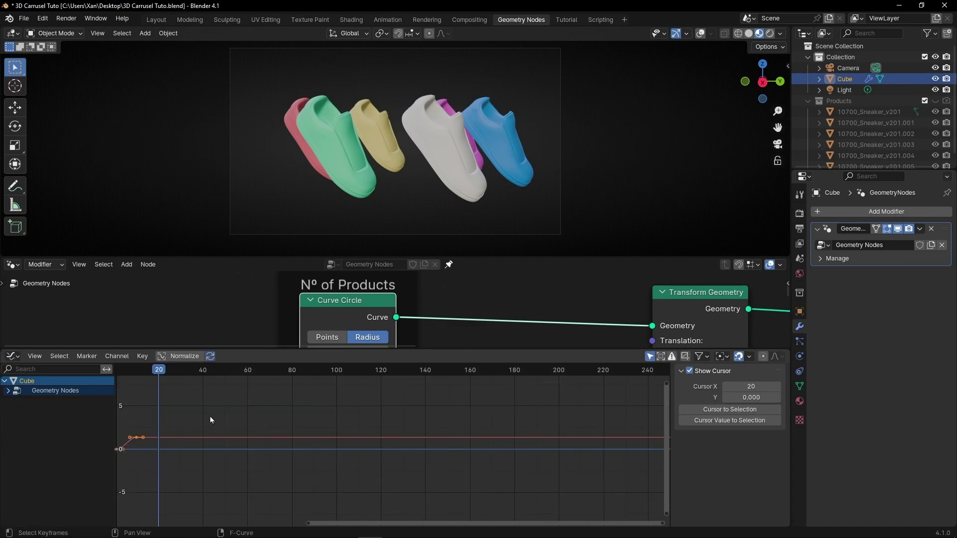
key(Home)
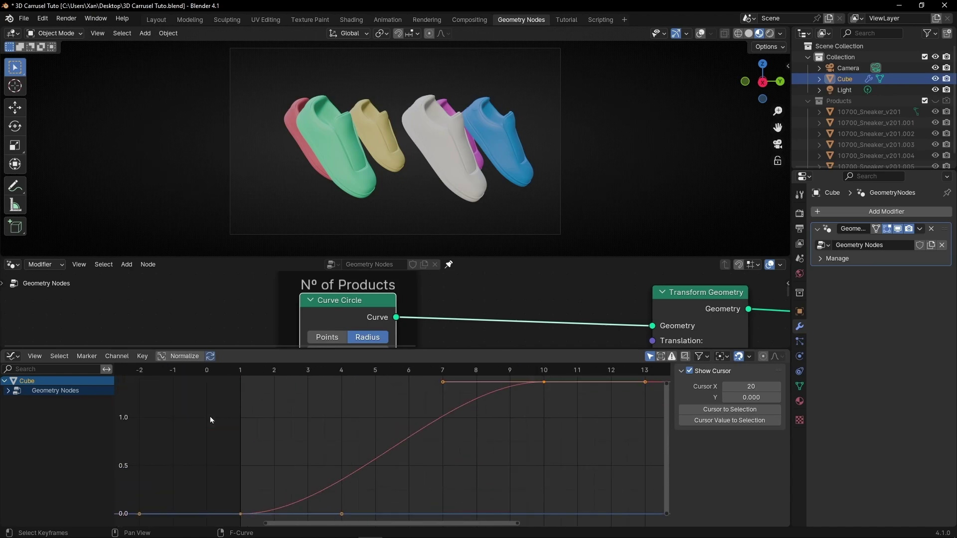
Pull the frame 1 keyframe's handle almost vertically upward for an abrupt start, and preview the animation.
click(384, 482)
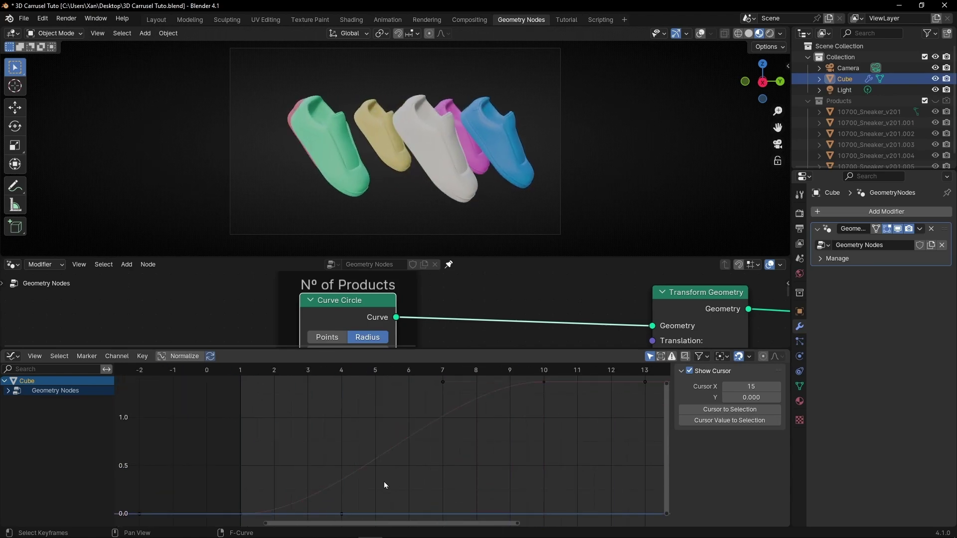
drag(342, 513, 245, 388)
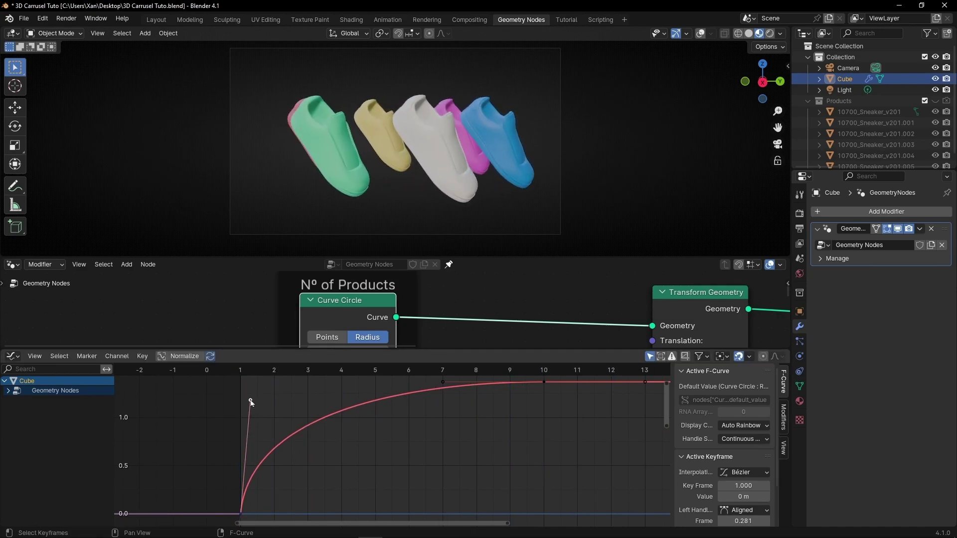
drag(251, 402, 242, 393)
click(218, 375)
key(space)
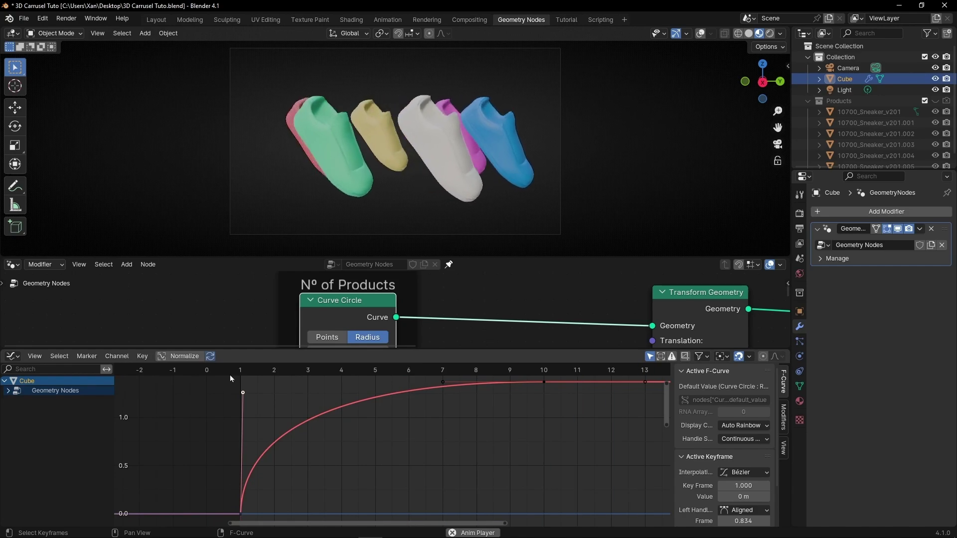
key(space)
Tilt the frame 1 keyframe's handle toward frame 2 for a softer fast start, and replay the opening from frame 1.
drag(243, 394, 285, 395)
click(229, 371)
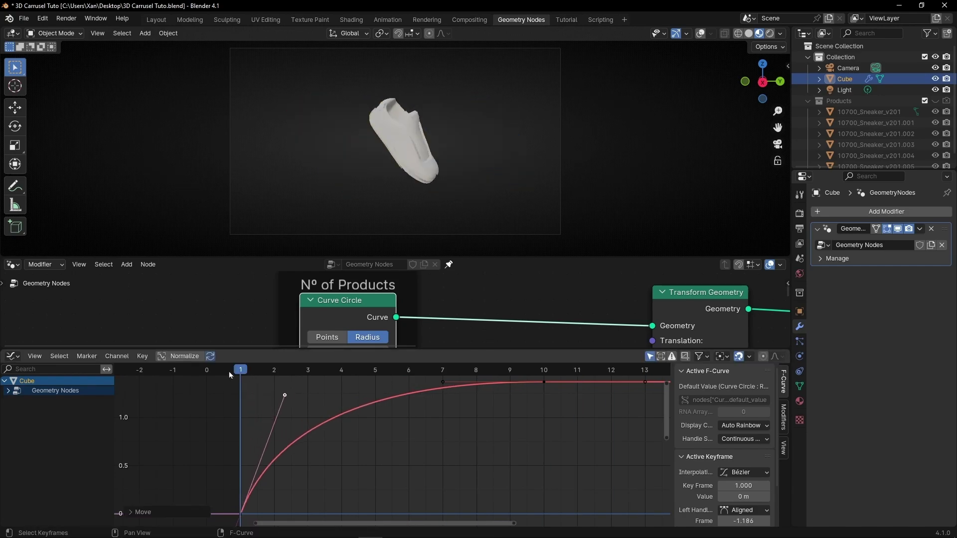
key(space)
scroll(234, 374, down, 4)
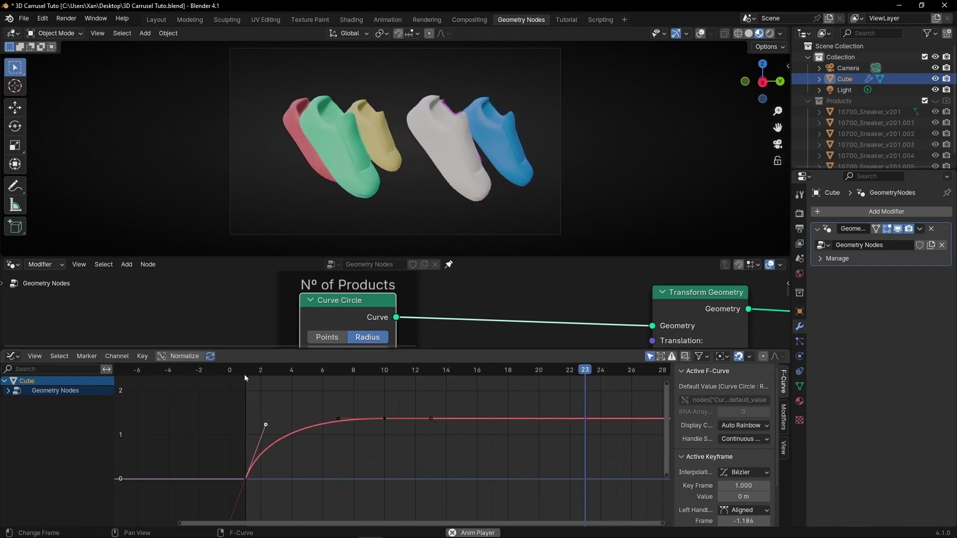
key(Escape)
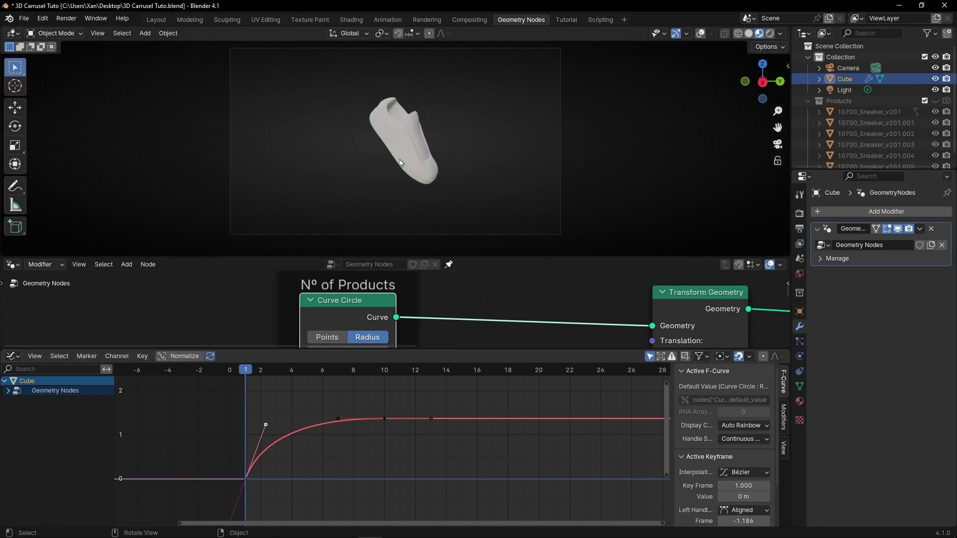
key(space)
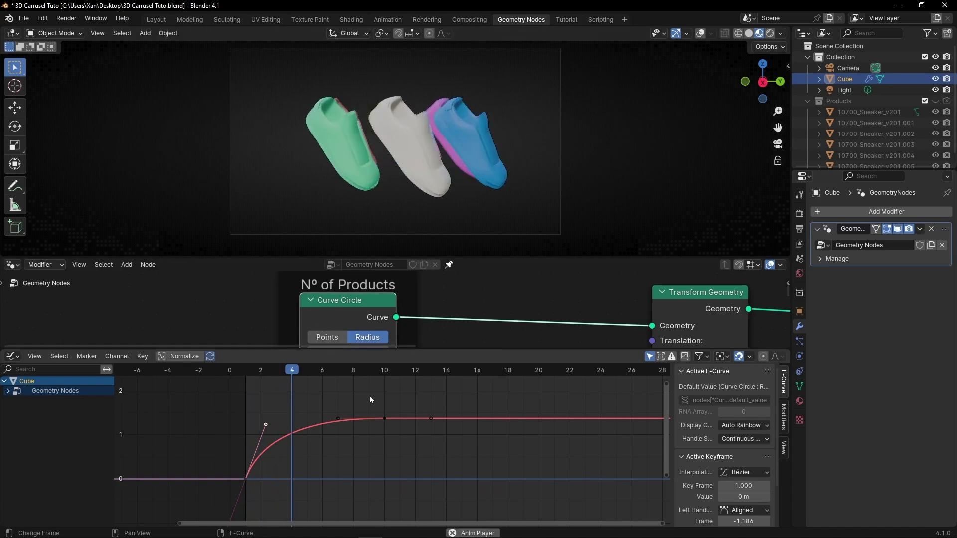
key(space)
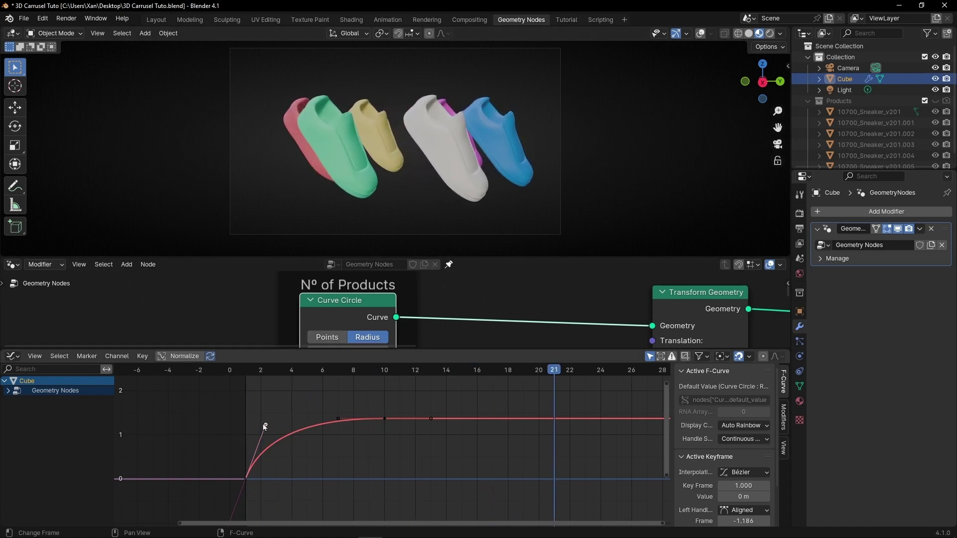
Shape the radius curve into a steep S by lengthening both keyframes' inner handles horizontally, and play it from frame 1.
drag(264, 426, 356, 476)
drag(338, 419, 287, 438)
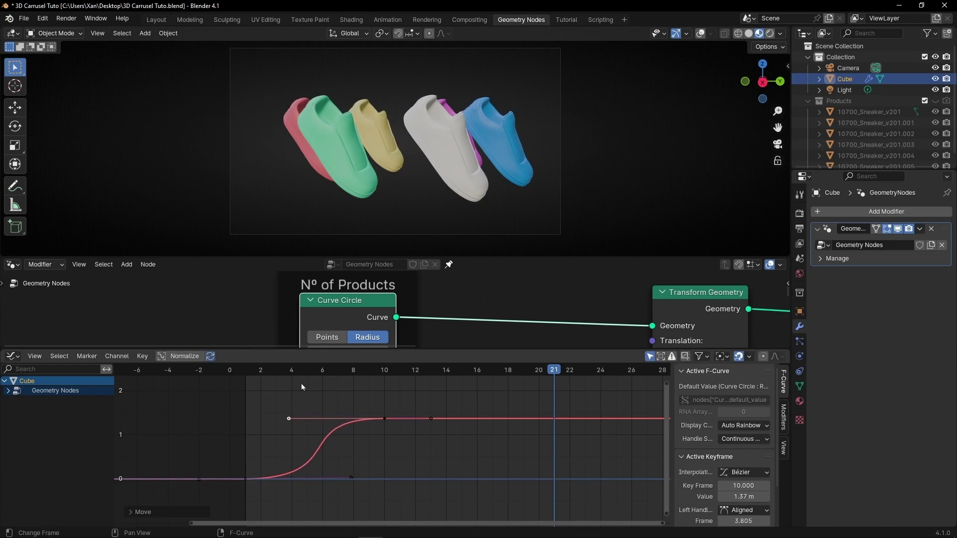
click(244, 377)
key(space)
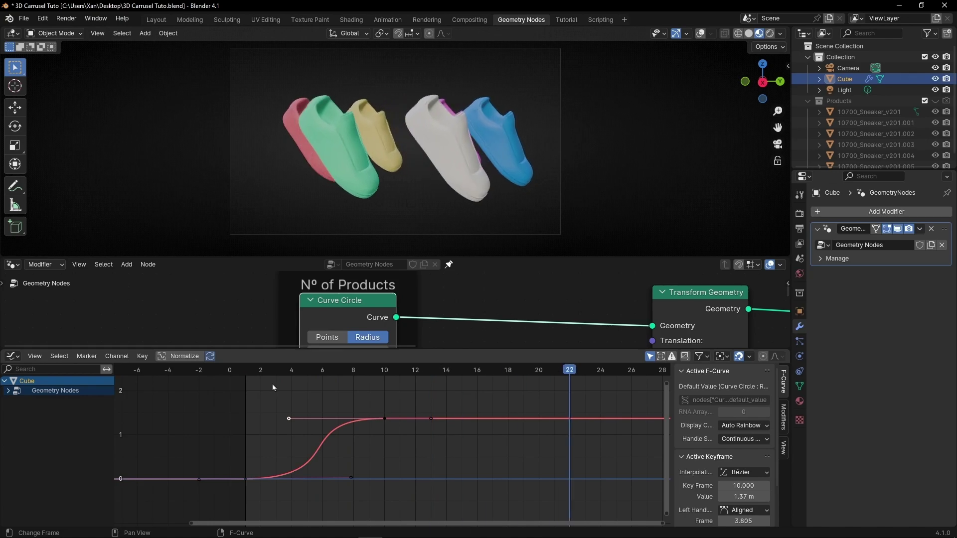
Try moving the end radius keyframe to frame 14, play the slower opening, and undo the move.
click(341, 408)
drag(384, 418, 412, 404)
click(244, 371)
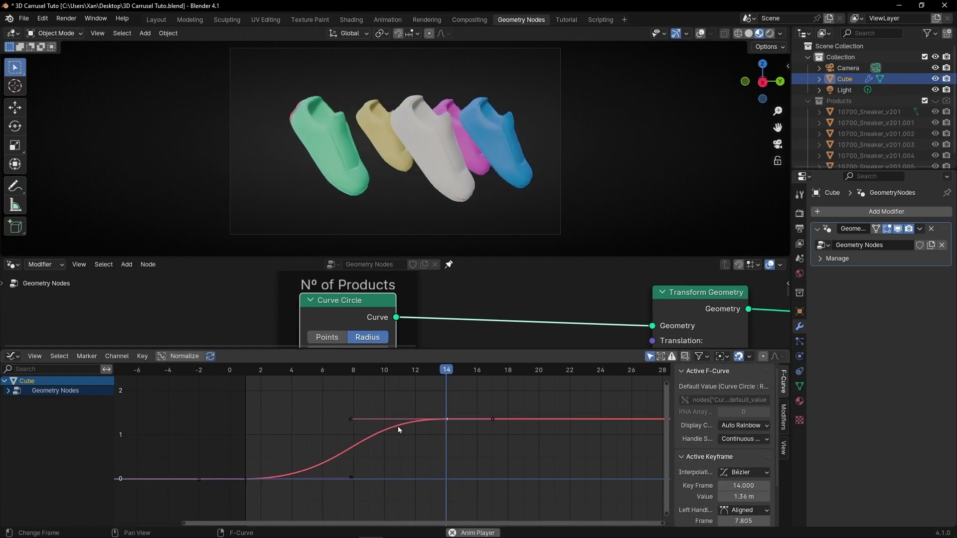
key(ctrl+z)
key(ctrl+z)
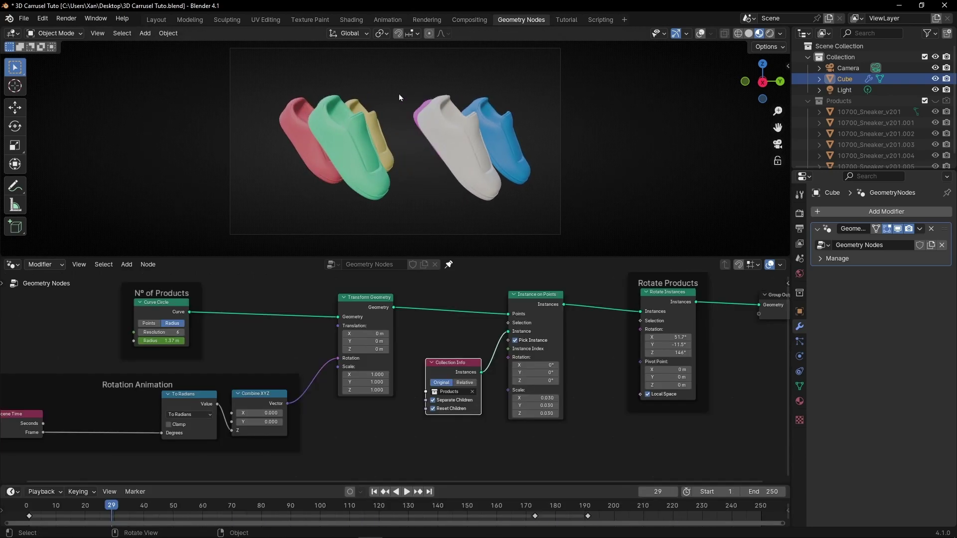
Select the camera and enable Depth of Field in its camera data settings.
click(853, 69)
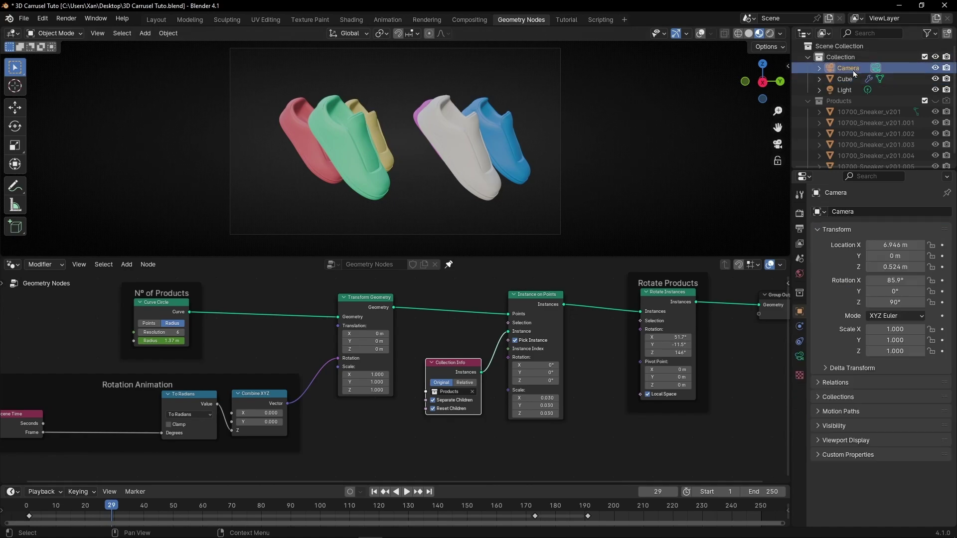
click(799, 357)
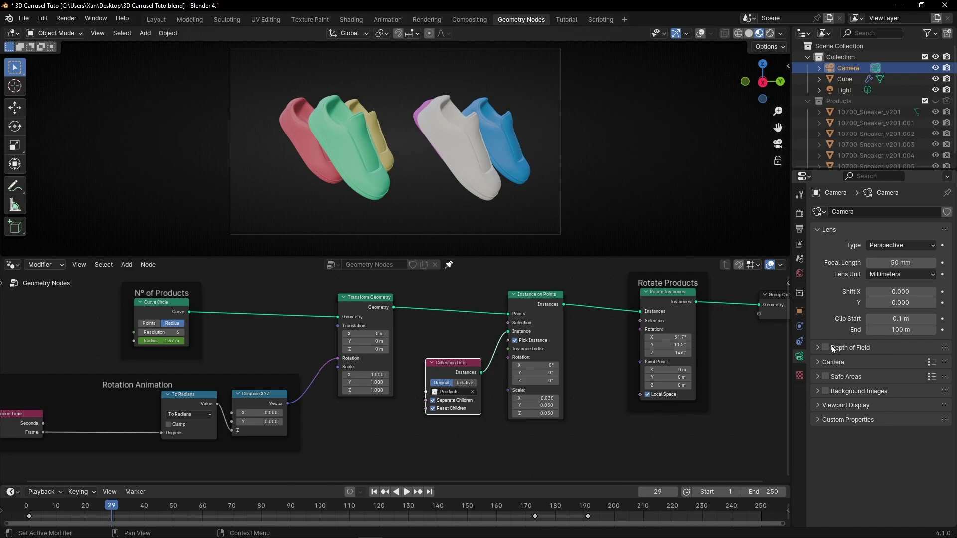
click(821, 348)
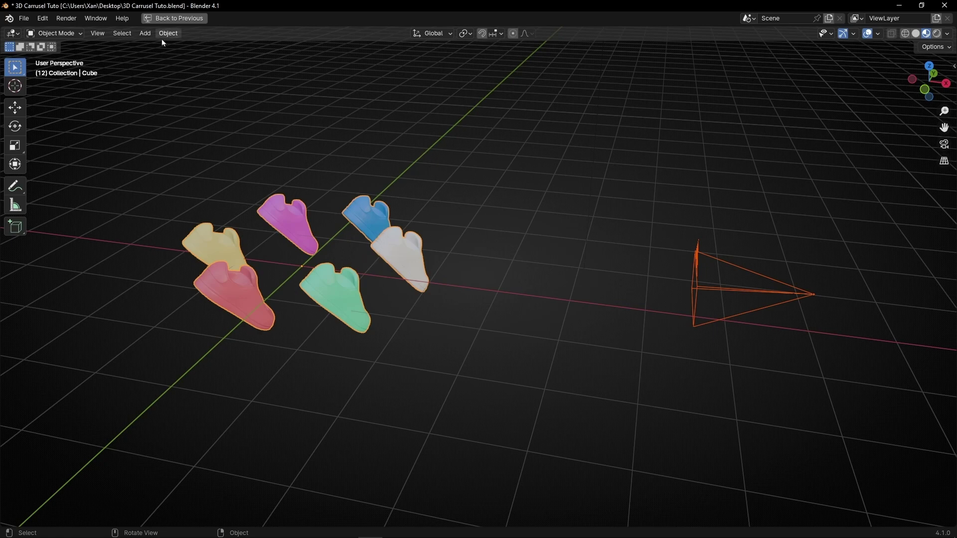
Add a Plain Axes empty and move it to 1.6 m on X, at the front of the carousel.
click(145, 32)
mouse_move(219, 151)
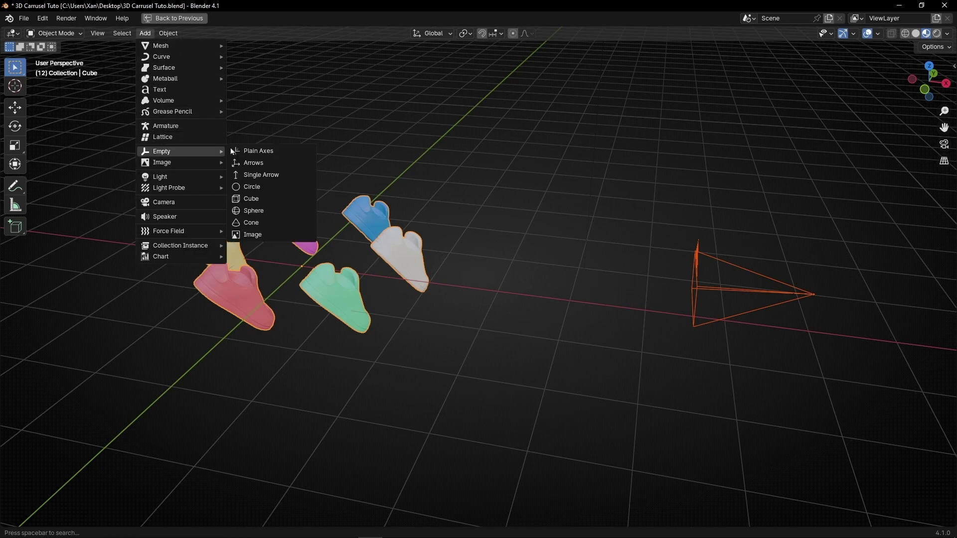
click(280, 149)
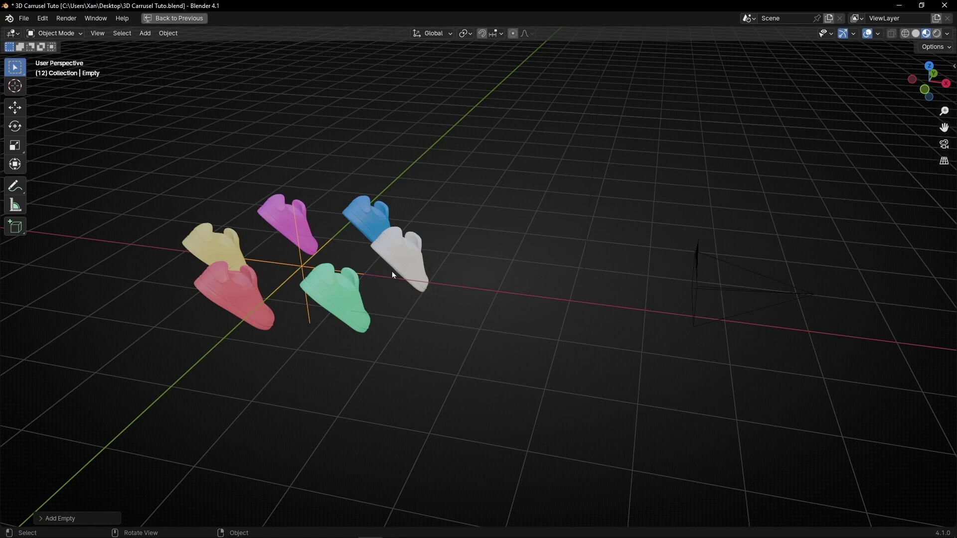
key(n)
drag(880, 88, 914, 89)
key(ctrl+space)
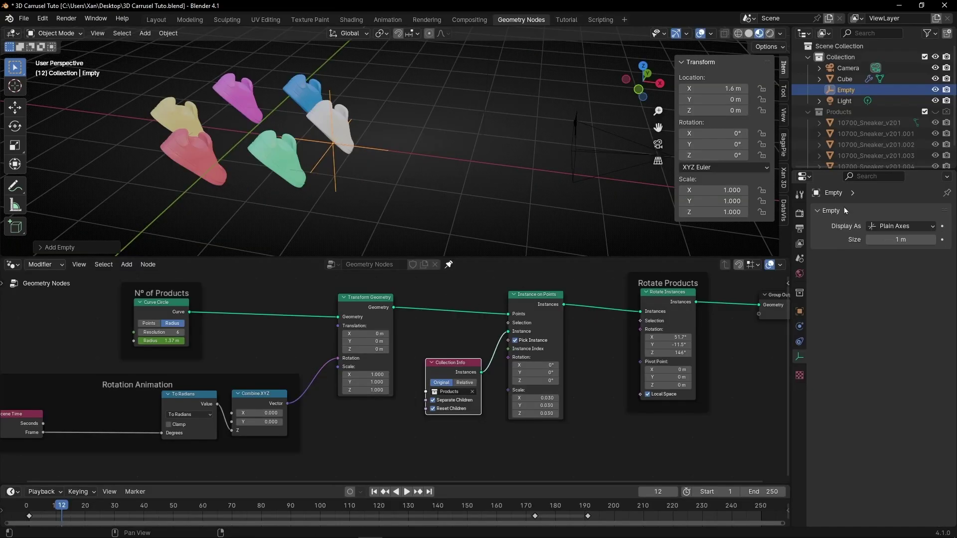
Set the camera's depth of field to focus on the Empty object and look through the camera.
click(849, 68)
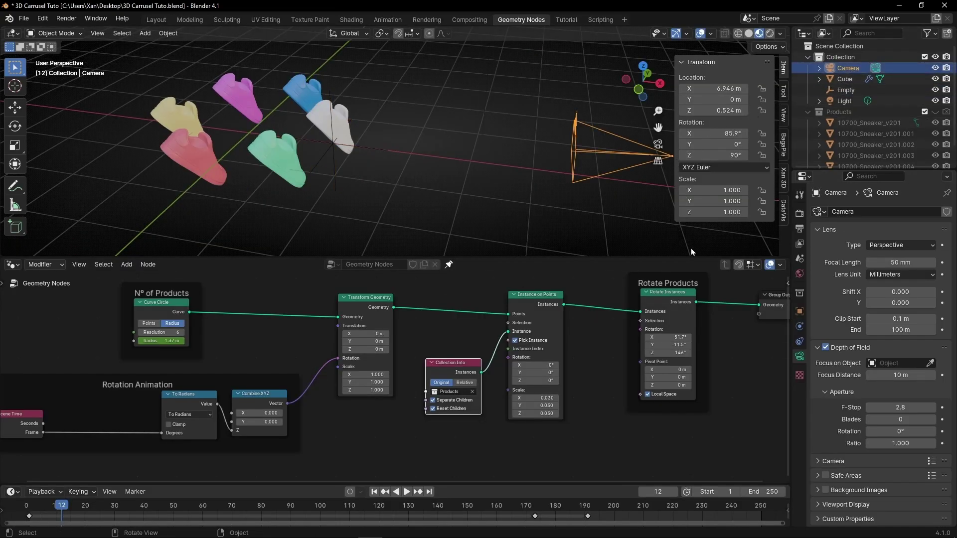
click(895, 363)
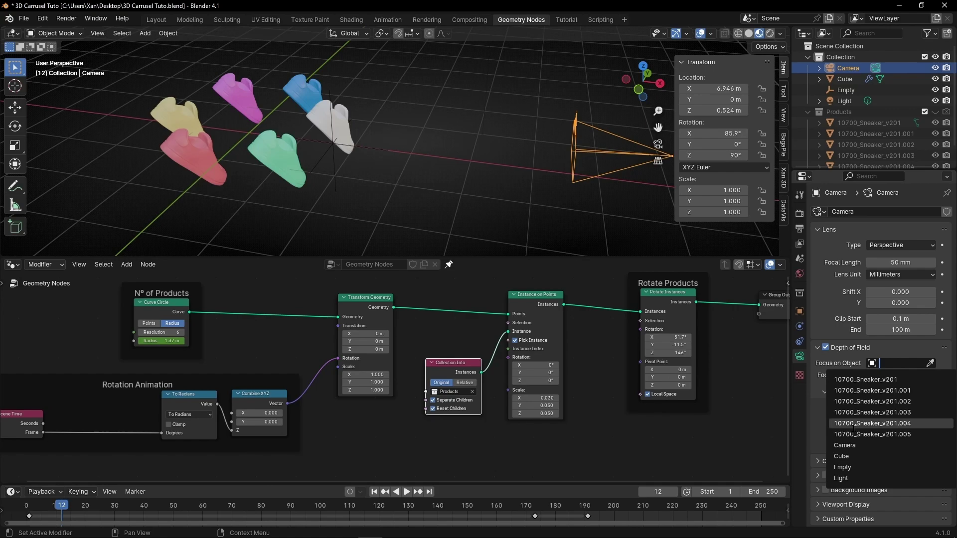
click(853, 467)
key(KP_0)
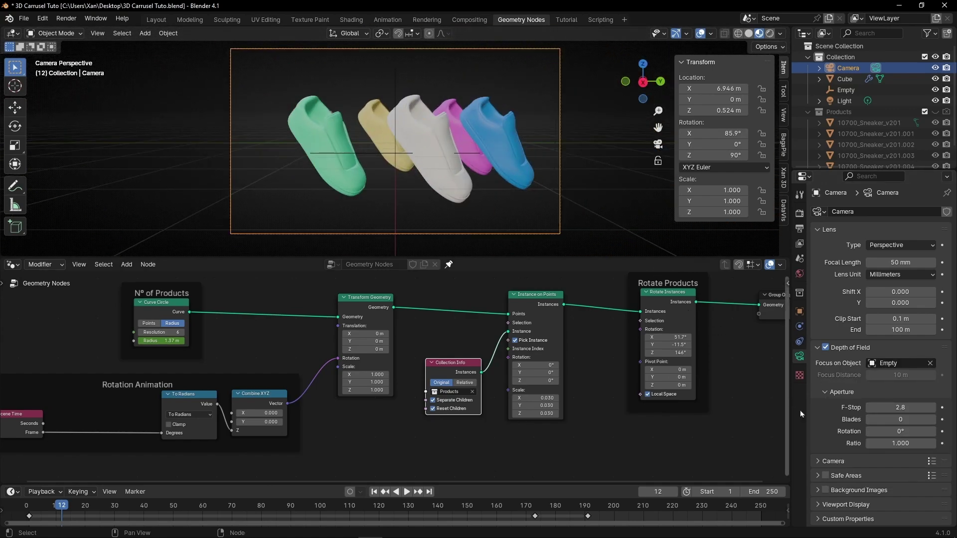
Lower the camera's F-Stop to 0.1, and raise it to 0.3 to reduce the blur.
click(886, 407)
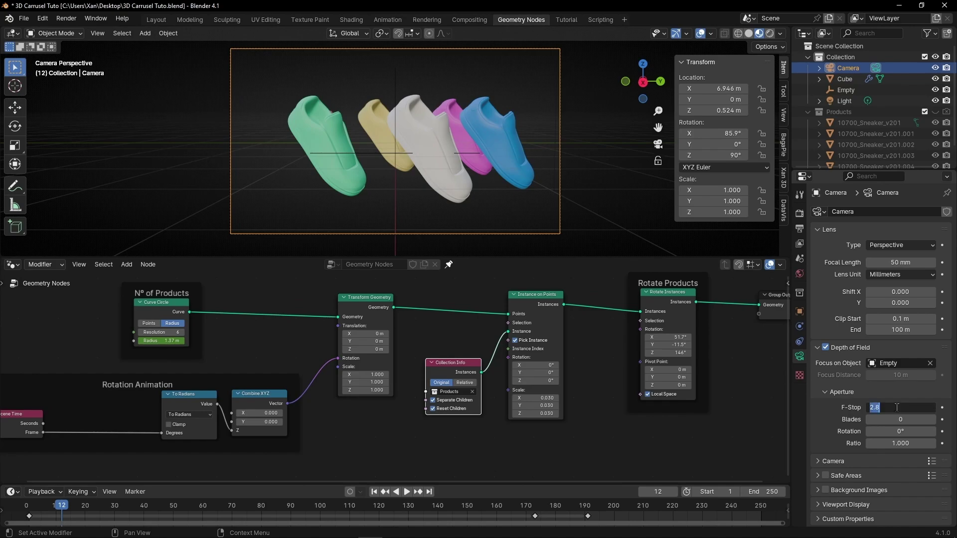
text(0.9)
key(Return)
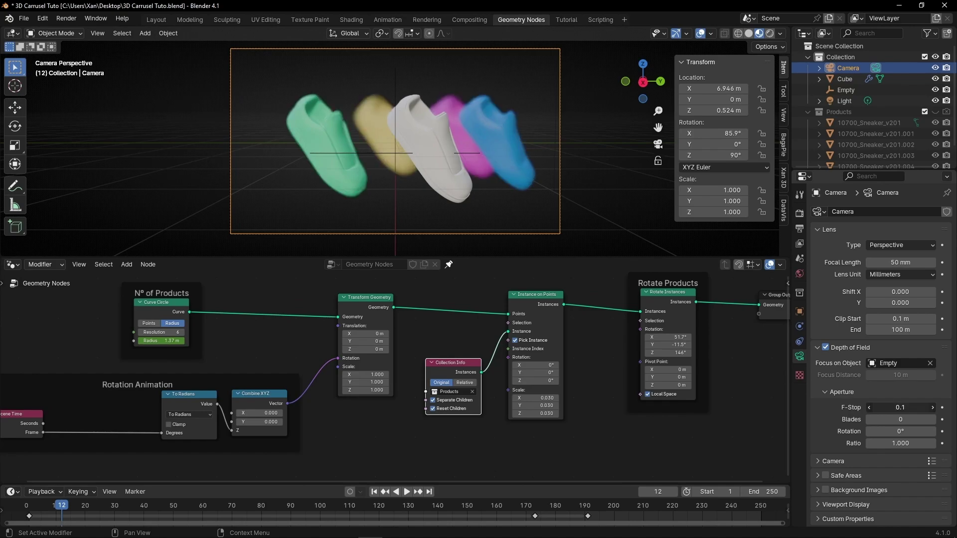
drag(932, 408, 877, 407)
click(932, 408)
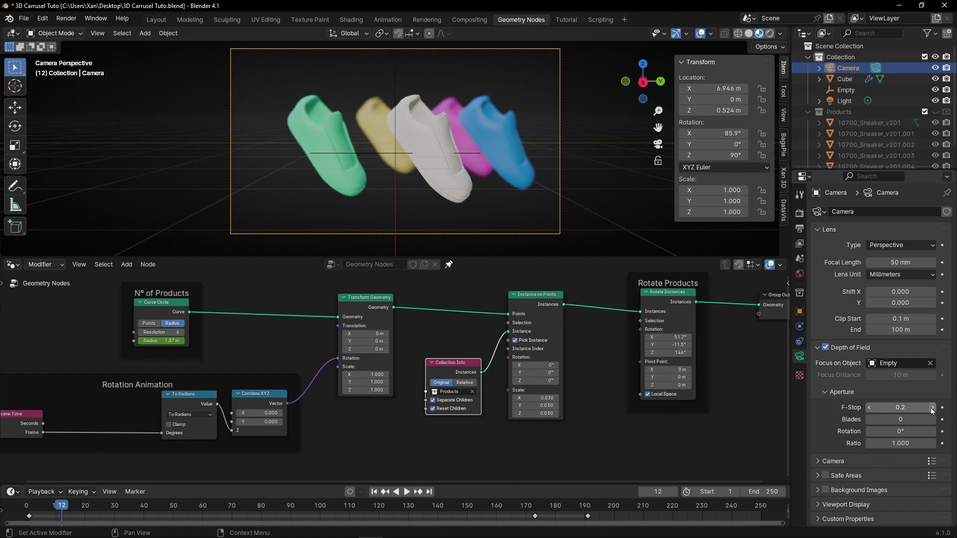
click(931, 408)
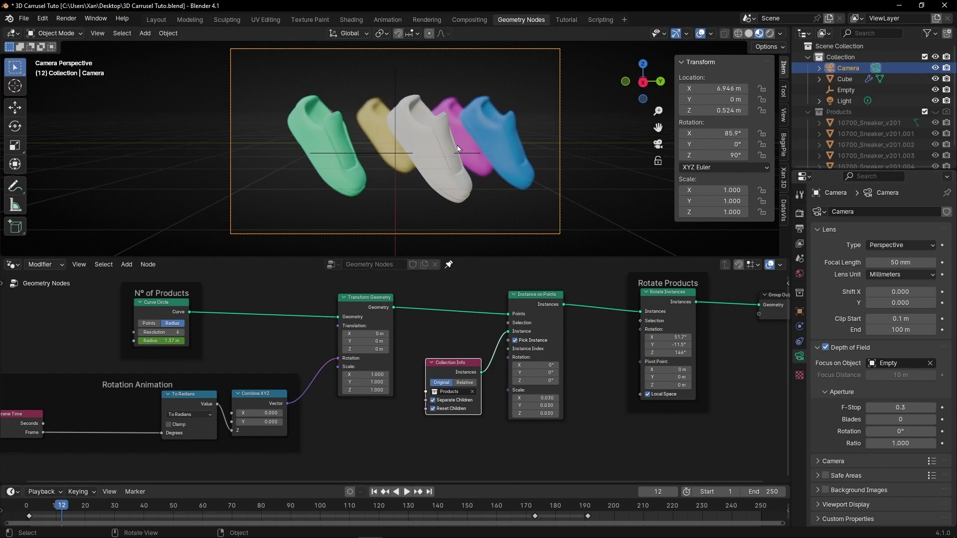
Play the depth of field animation in a maximized viewport with overlays hidden, and restore the workspace layout.
key(ctrl+space)
scroll(566, 335, up, 3)
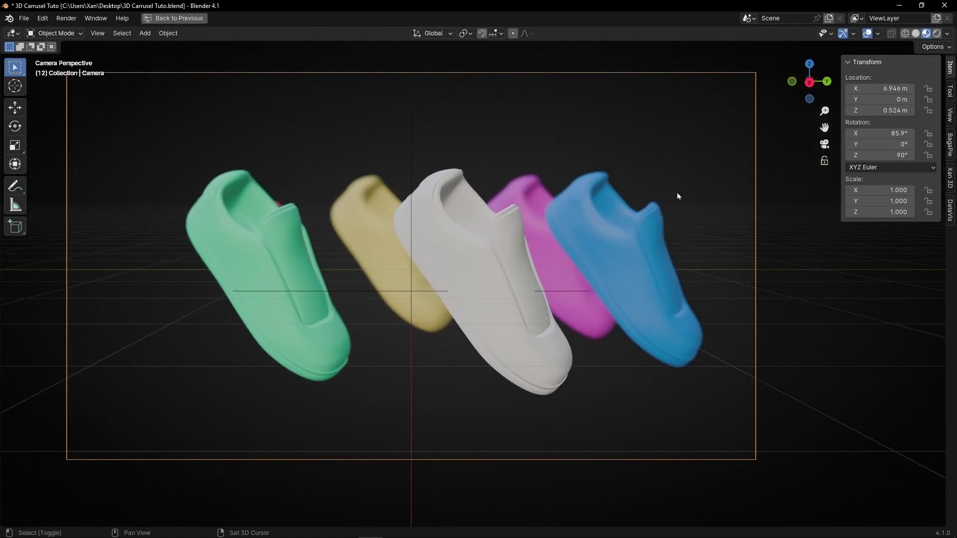
key(shift+alt+z)
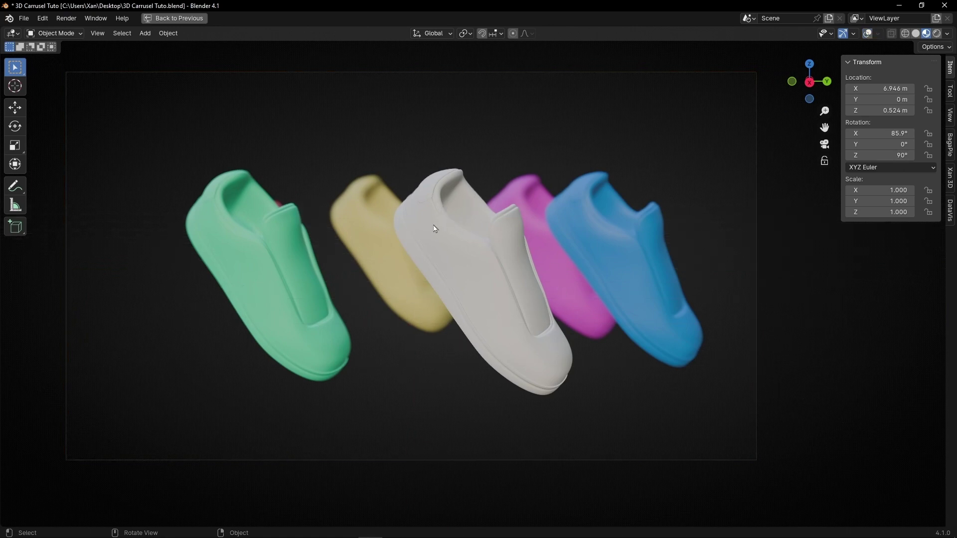
key(space)
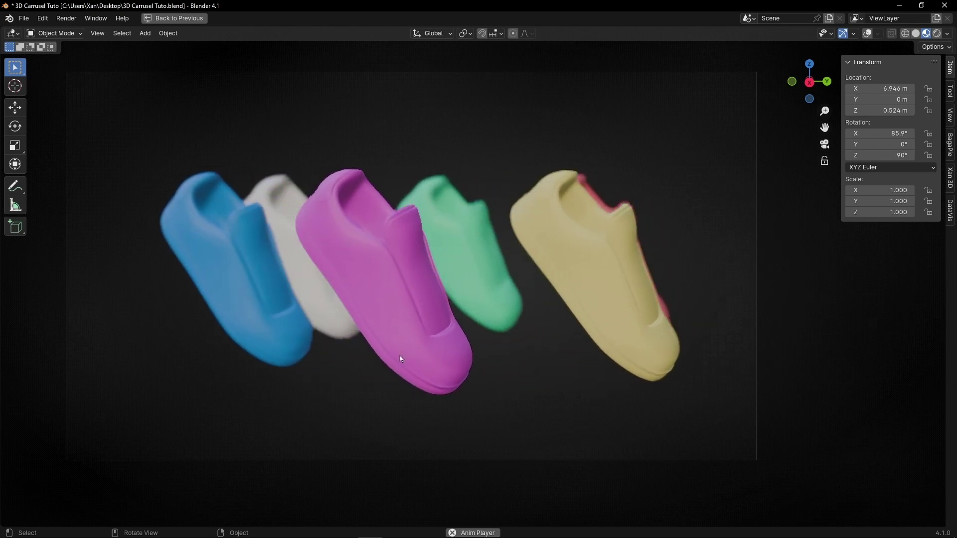
key(ctrl+space)
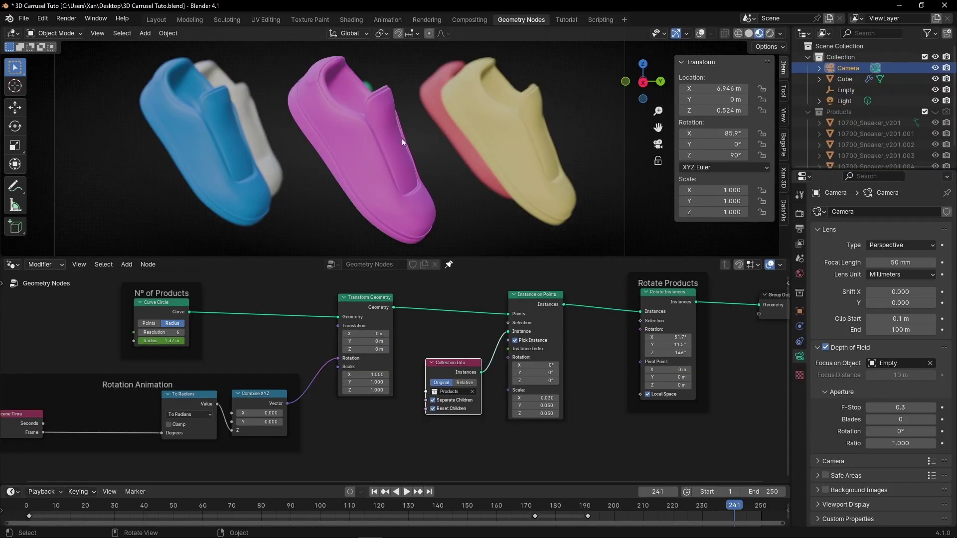
Set the camera's F-Stop to 0.7.
click(932, 408)
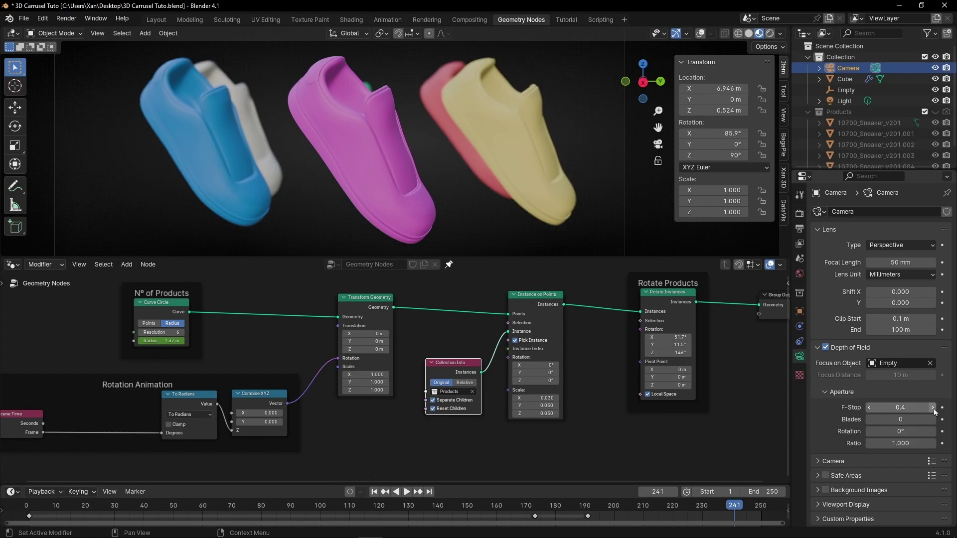
click(932, 407)
click(932, 408)
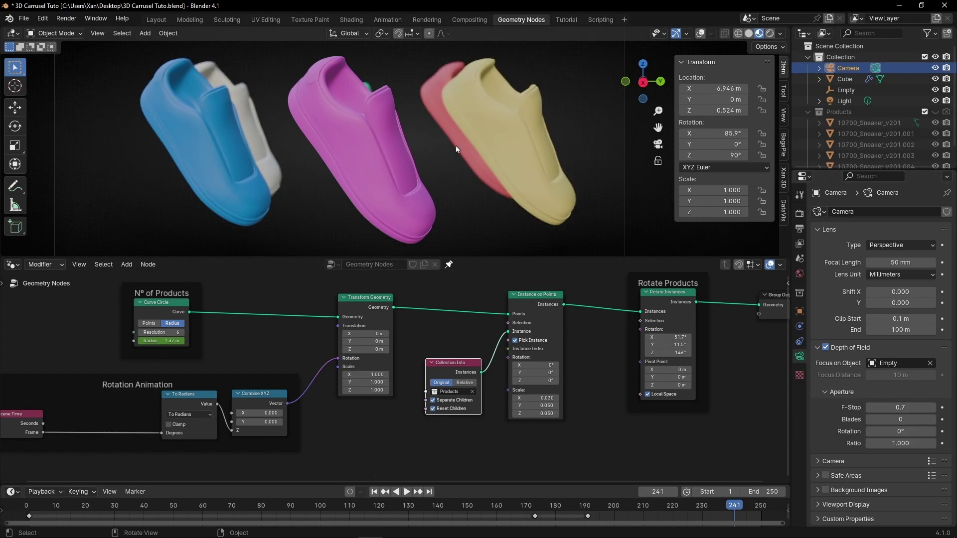